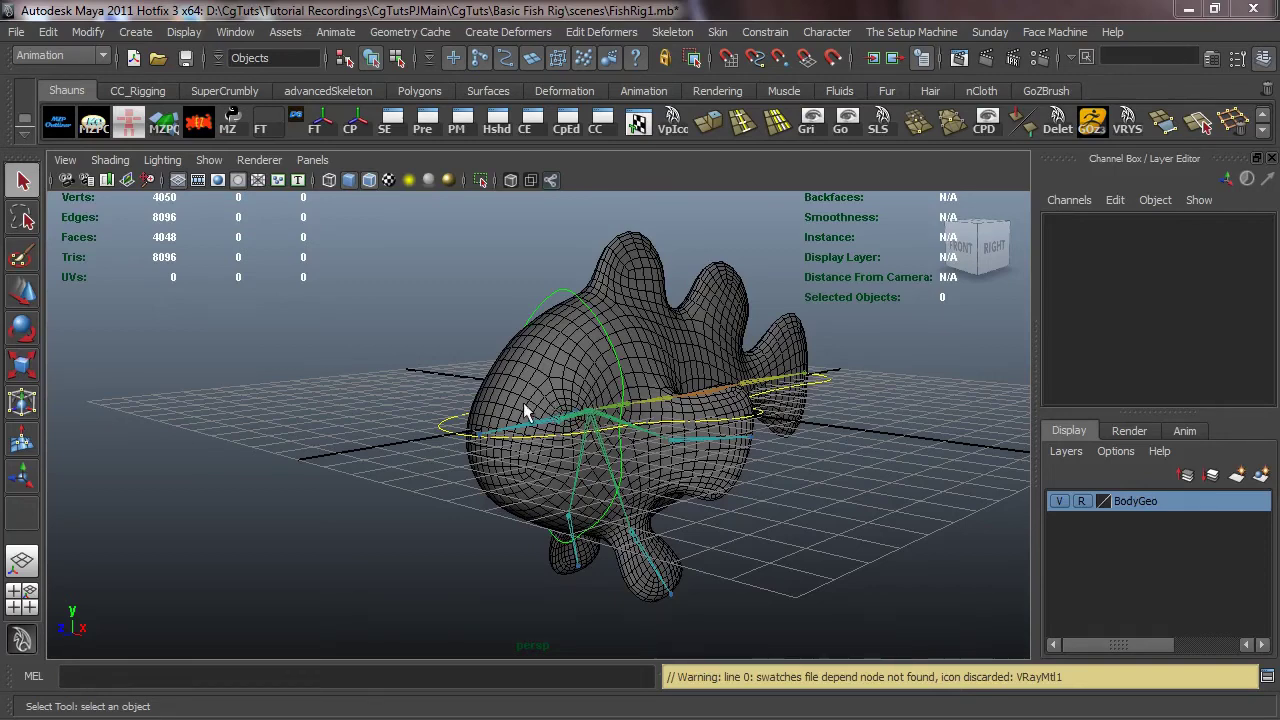
pyautogui.keyDown('alt'); pyautogui.moveTo(523, 401); pyautogui.dragTo(616, 440); pyautogui.keyUp('alt')
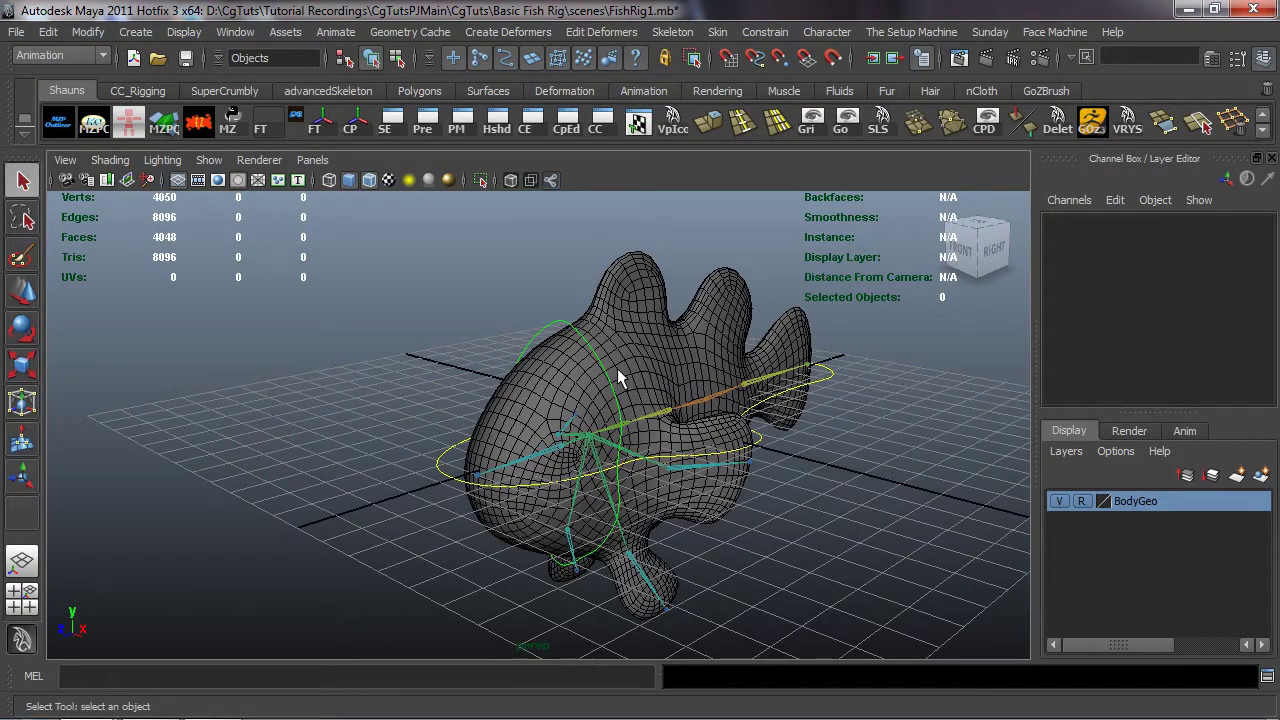
pyautogui.moveTo(605, 388)
pyautogui.keyDown('alt'); pyautogui.mouseDown()
pyautogui.moveTo(640, 395)
pyautogui.moveTo(565, 400)
pyautogui.moveTo(622, 392)
pyautogui.moveTo(610, 400)
pyautogui.mouseUp(); pyautogui.keyUp('alt')
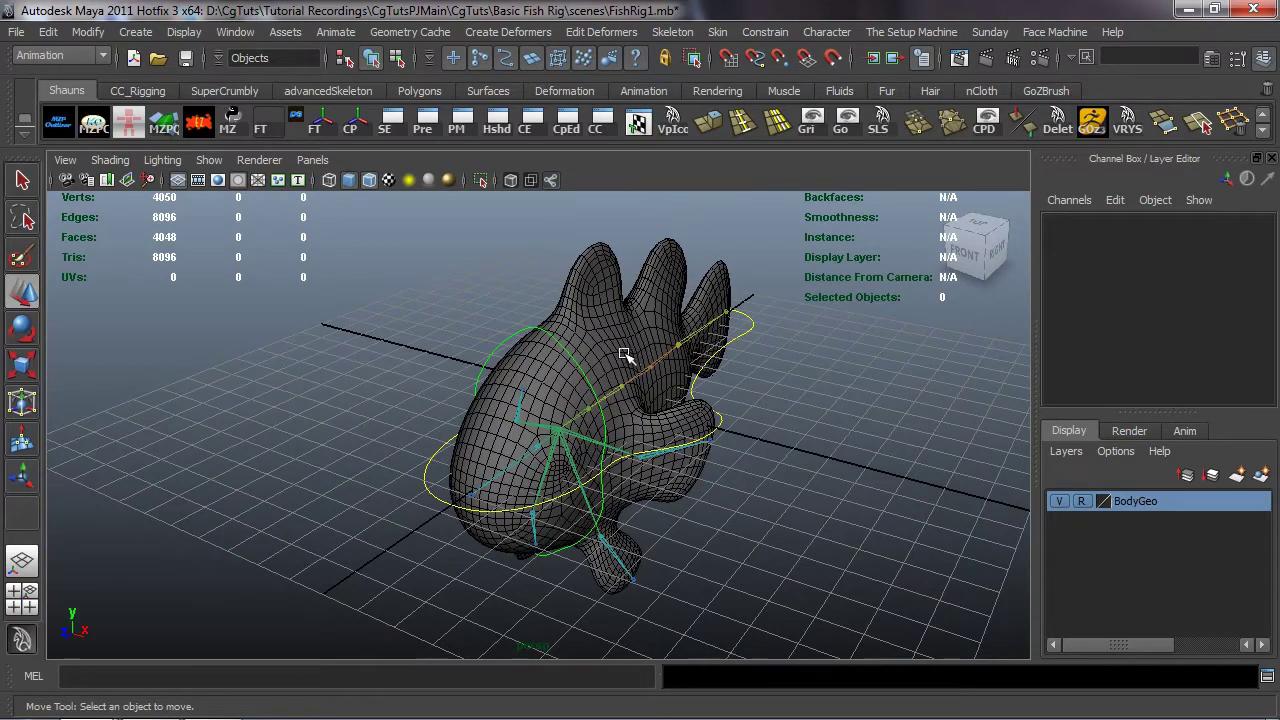
pyautogui.moveTo(621, 363)
pyautogui.keyDown('alt'); pyautogui.mouseDown()
pyautogui.moveTo(600, 383)
pyautogui.moveTo(626, 382)
pyautogui.mouseUp(); pyautogui.keyUp('alt')
pyautogui.moveTo(720, 446)
pyautogui.keyDown('alt'); pyautogui.mouseDown()
pyautogui.moveTo(697, 434)
pyautogui.moveTo(724, 436)
pyautogui.mouseUp(); pyautogui.keyUp('alt')
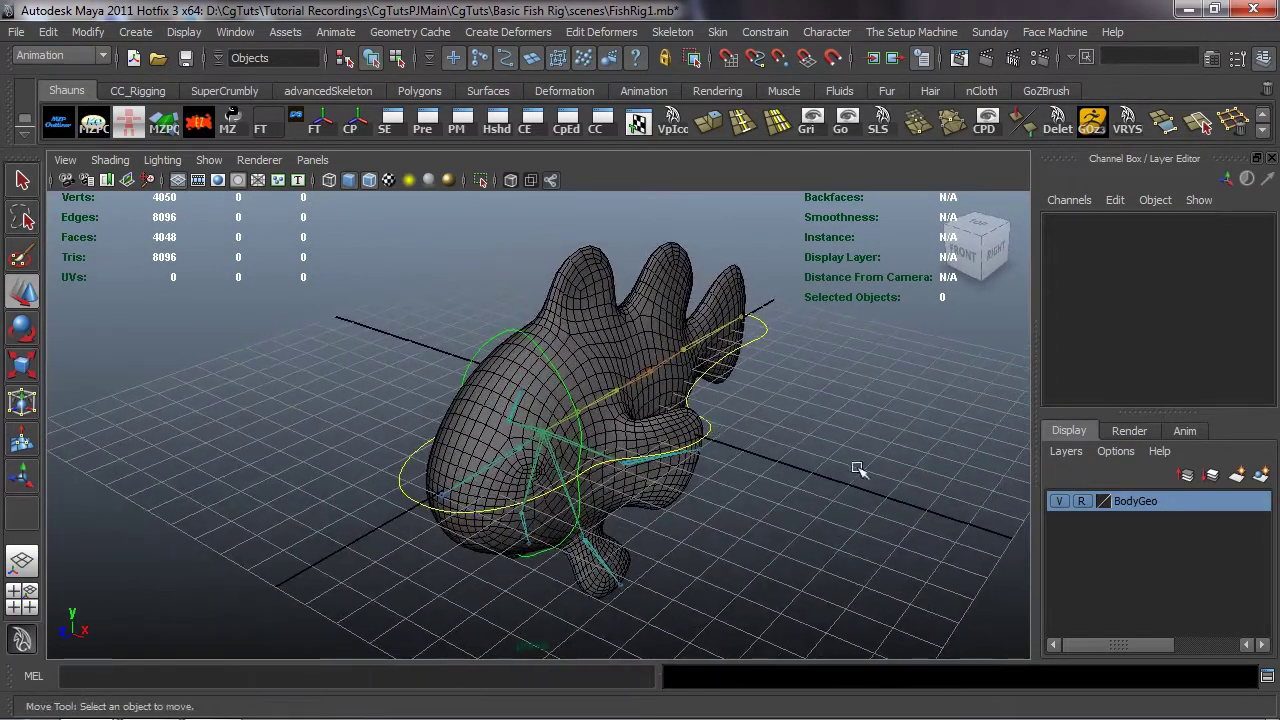
# - Turn off the reference state of the BodyGeo layer and apply a sine deformer to the fish mesh
pyautogui.click(1081, 501)
pyautogui.keyDown('alt'); pyautogui.moveTo(931, 491); pyautogui.dragTo(804, 470); pyautogui.keyUp('alt')
pyautogui.click(682, 360)
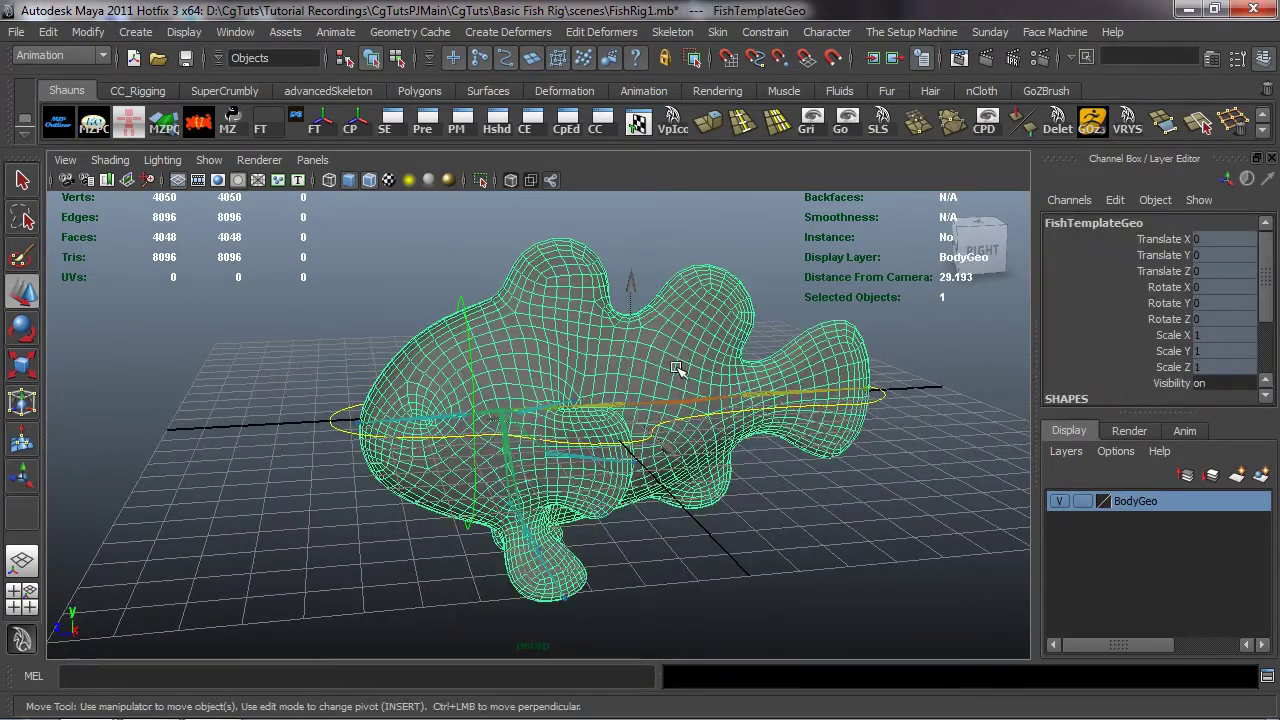
pyautogui.click(545, 91)
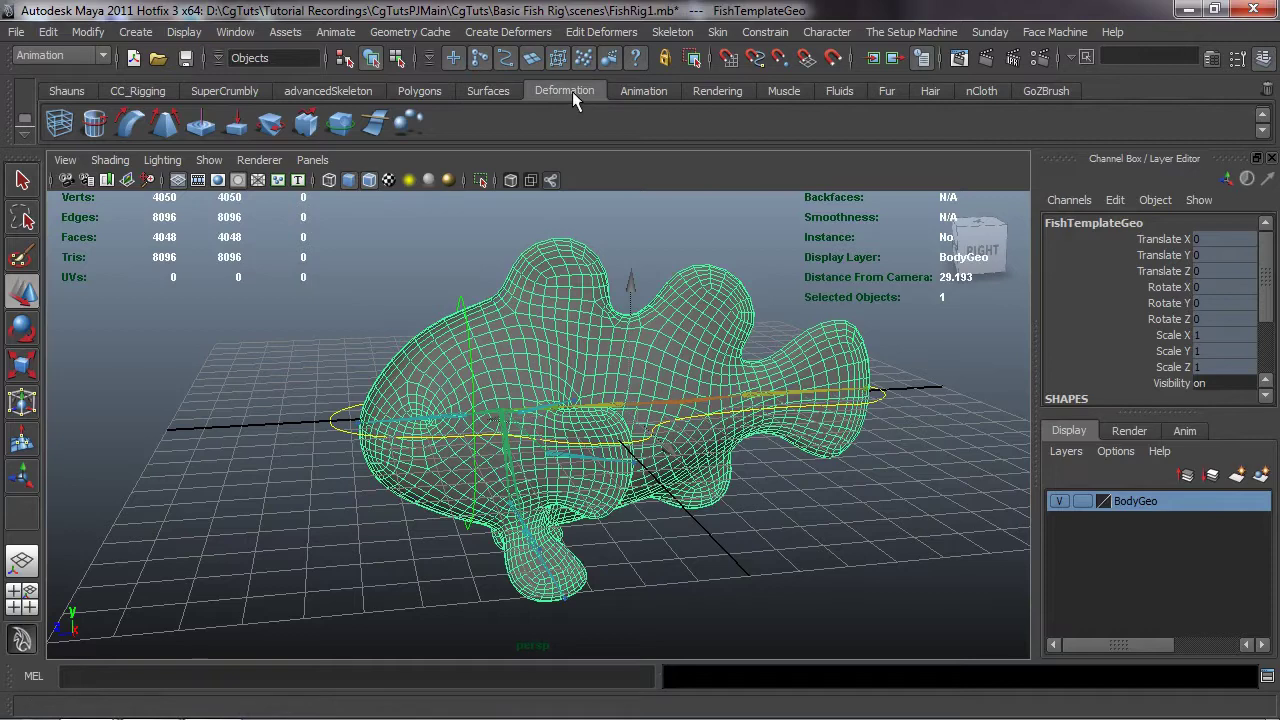
pyautogui.click(202, 133)
# - Rotate the sine deformer handle to 90 degrees in X so it runs along the fish's length
pyautogui.keyDown('alt'); pyautogui.moveTo(262, 350); pyautogui.dragTo(358, 361); pyautogui.keyUp('alt')
pyautogui.keyDown('alt'); pyautogui.moveTo(358, 361); pyautogui.dragTo(331, 386, button='middle'); pyautogui.keyUp('alt')
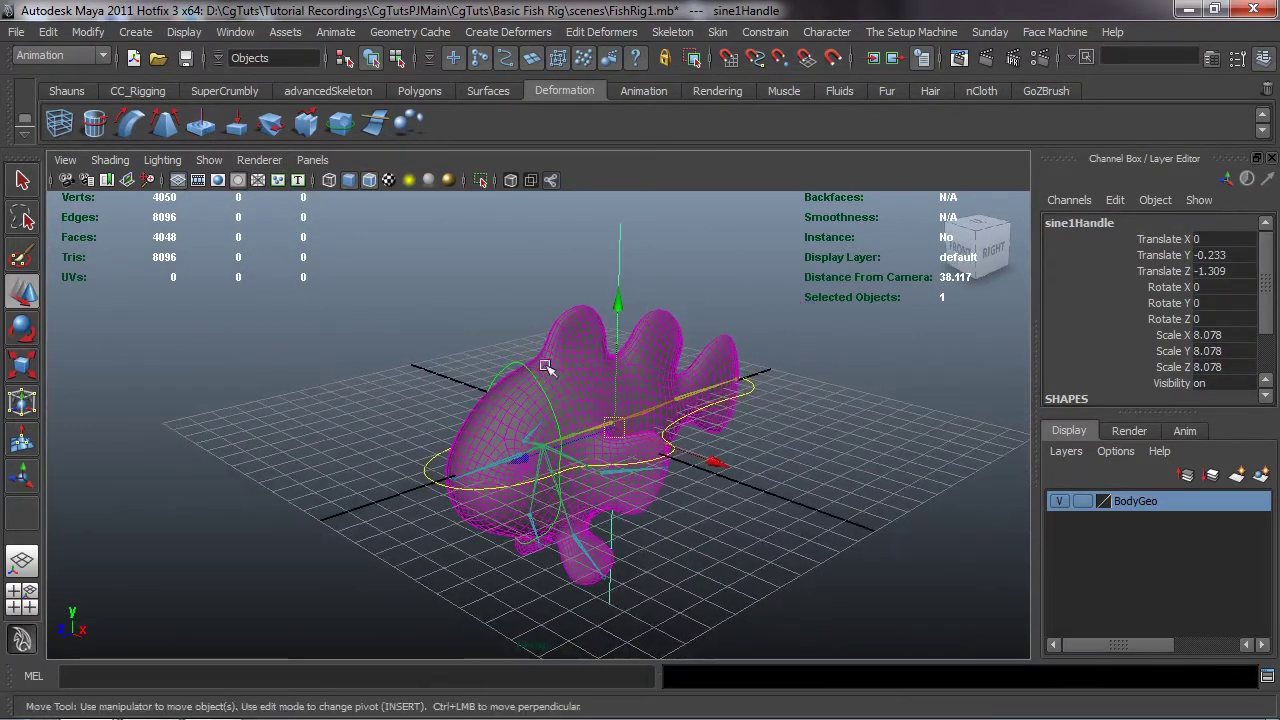
pyautogui.press('e')
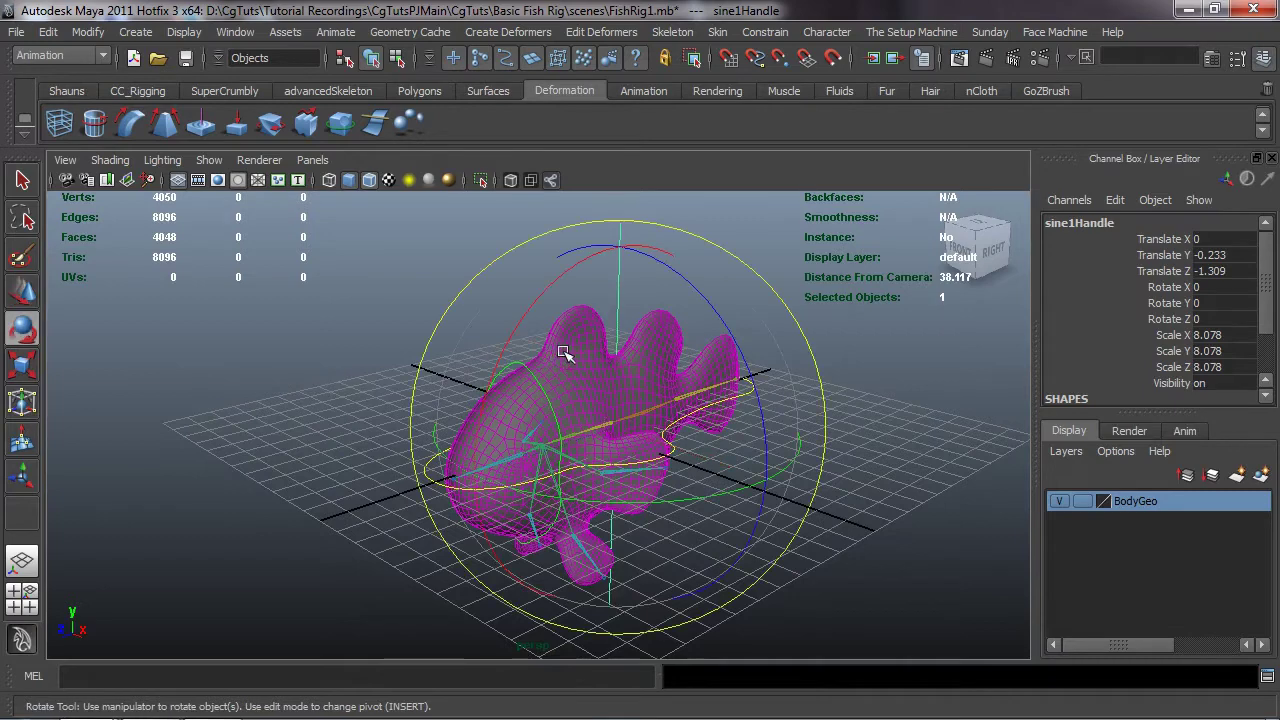
pyautogui.moveTo(563, 276); pyautogui.dragTo(254, 549)
pyautogui.doubleClick(1212, 287)
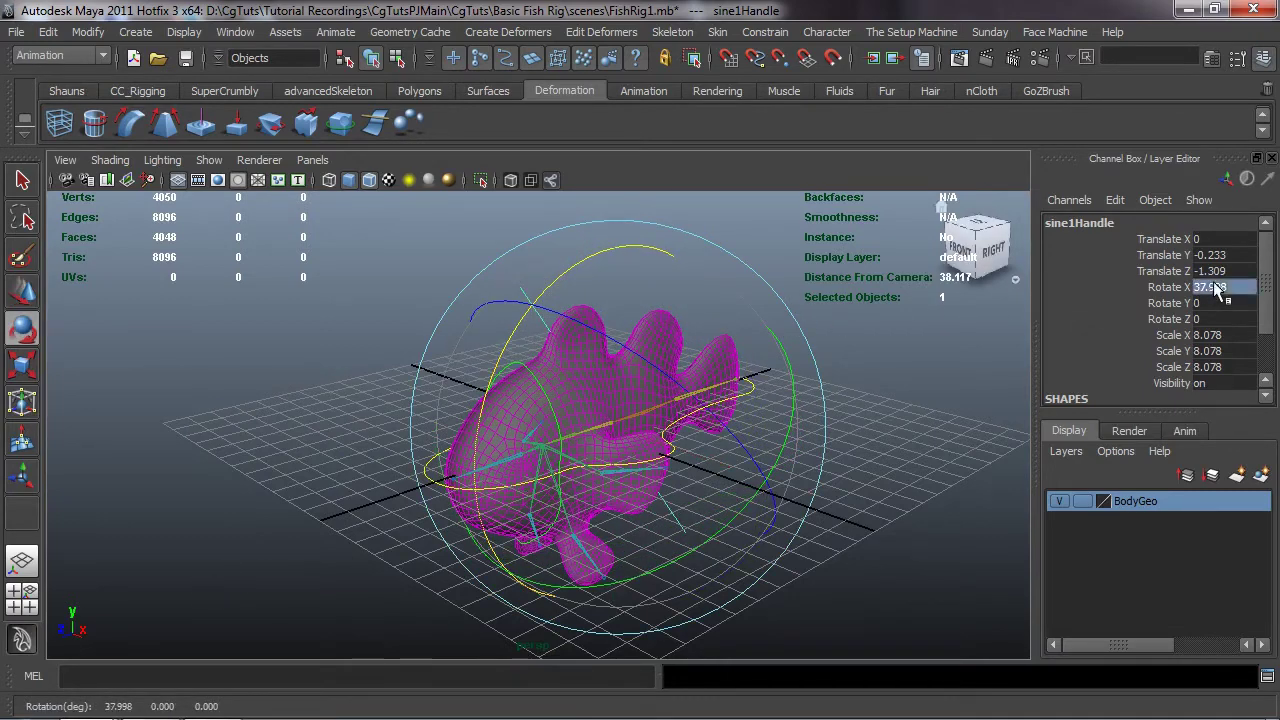
pyautogui.write('90')
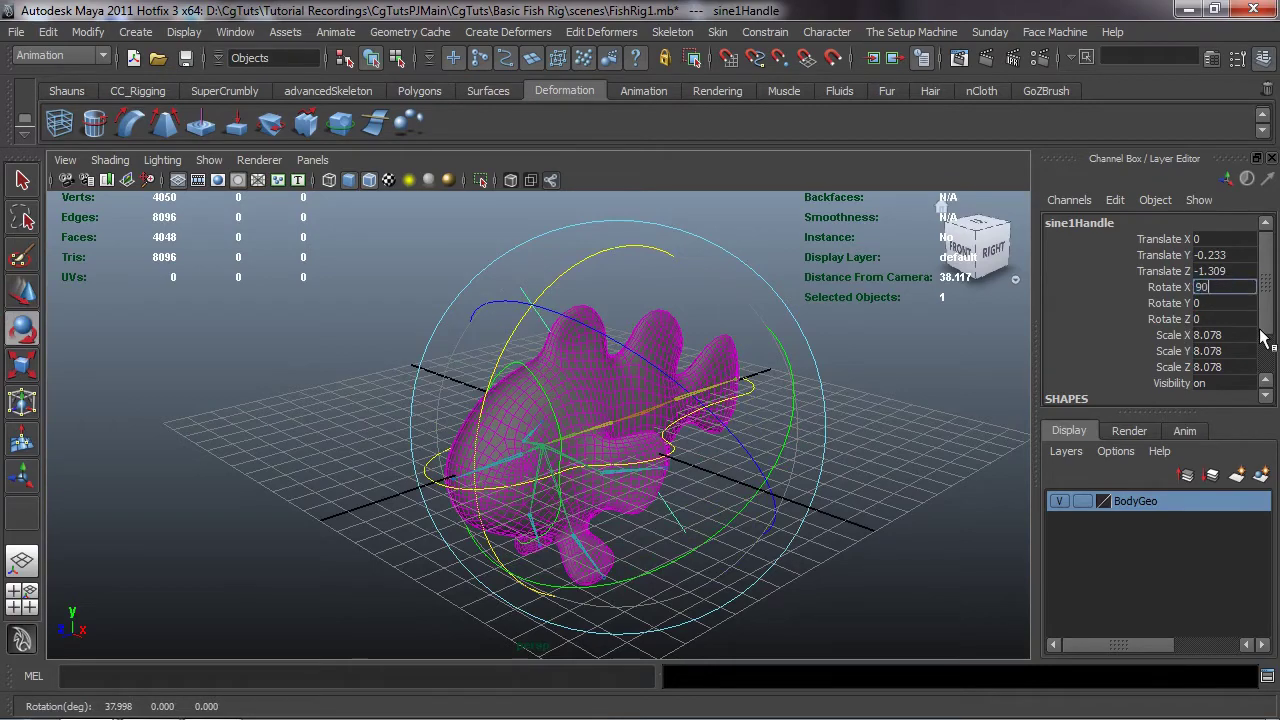
pyautogui.press('Return')
# - Expand the sine1 input of the deformer handle and set its Amplitude to 0.07
pyautogui.moveTo(620, 470)
pyautogui.keyDown('alt'); pyautogui.mouseDown()
pyautogui.moveTo(646, 486)
pyautogui.moveTo(667, 372)
pyautogui.moveTo(623, 460)
pyautogui.mouseUp(); pyautogui.keyUp('alt')
pyautogui.keyDown('alt'); pyautogui.moveTo(623, 460); pyautogui.dragTo(634, 400, button='right'); pyautogui.keyUp('alt')
pyautogui.keyDown('alt'); pyautogui.moveTo(634, 400); pyautogui.dragTo(614, 397); pyautogui.keyUp('alt')
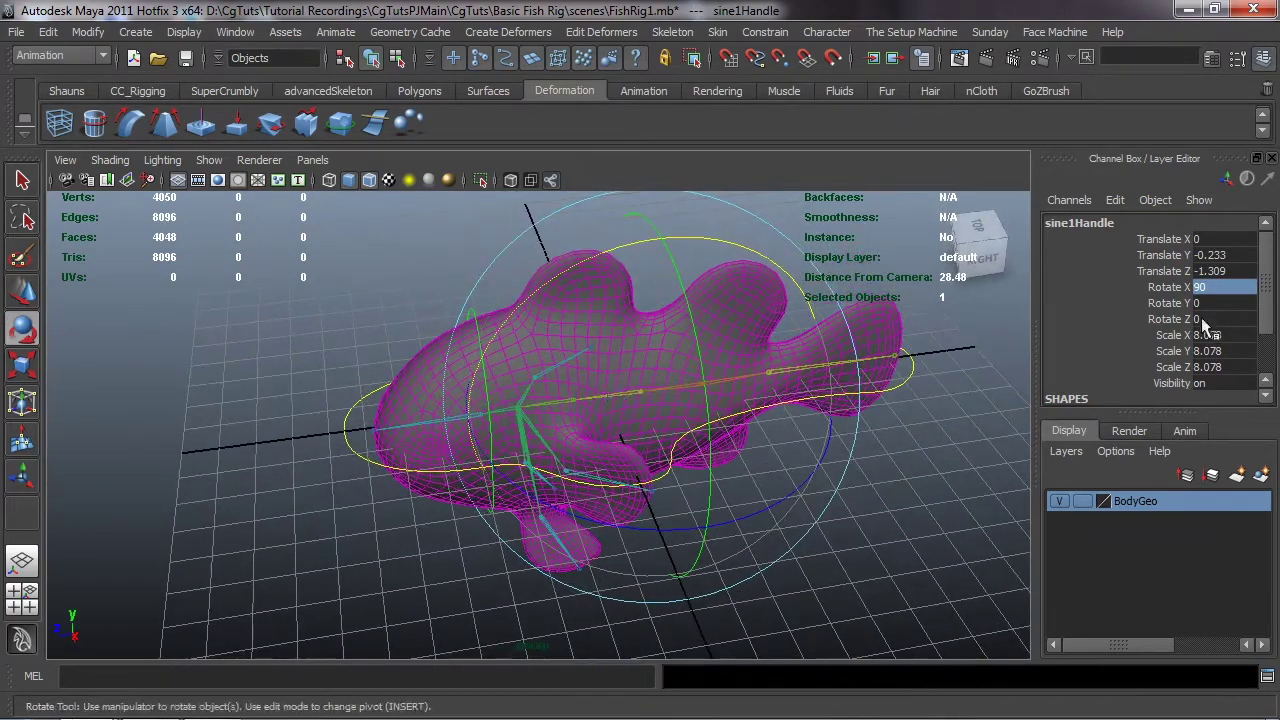
pyautogui.scroll(-2, 1154, 288)
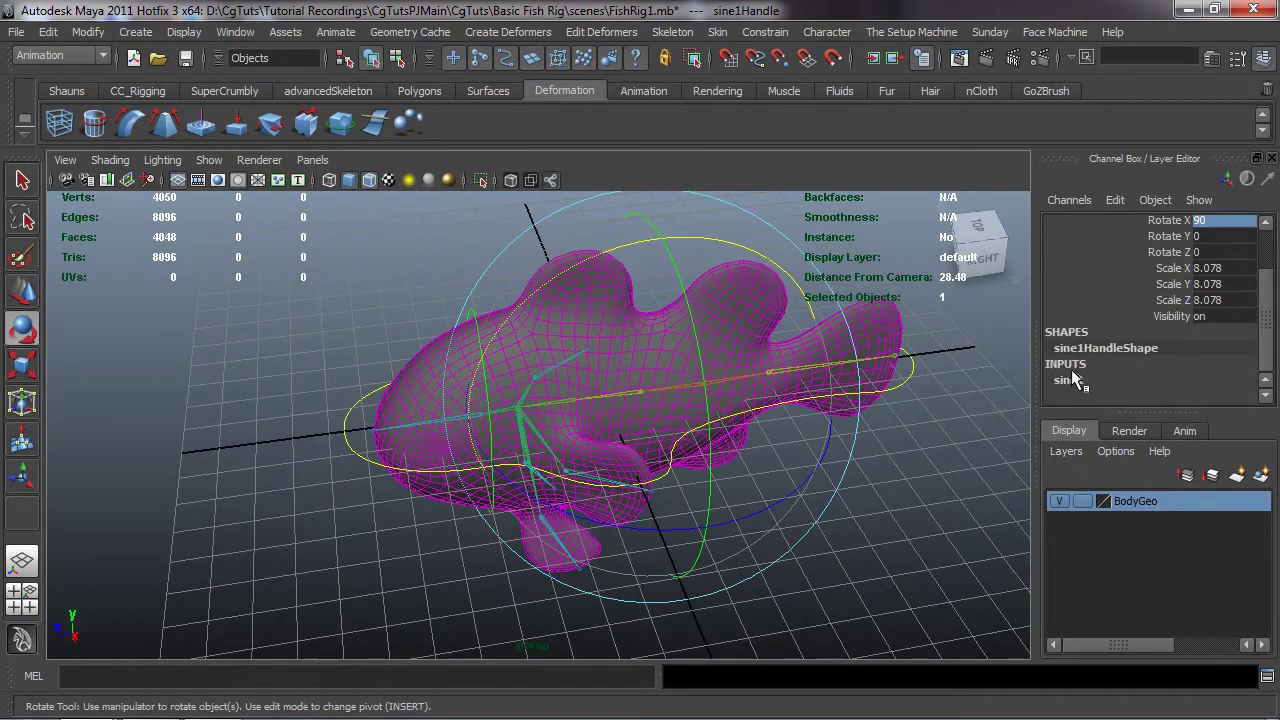
pyautogui.click(1070, 381)
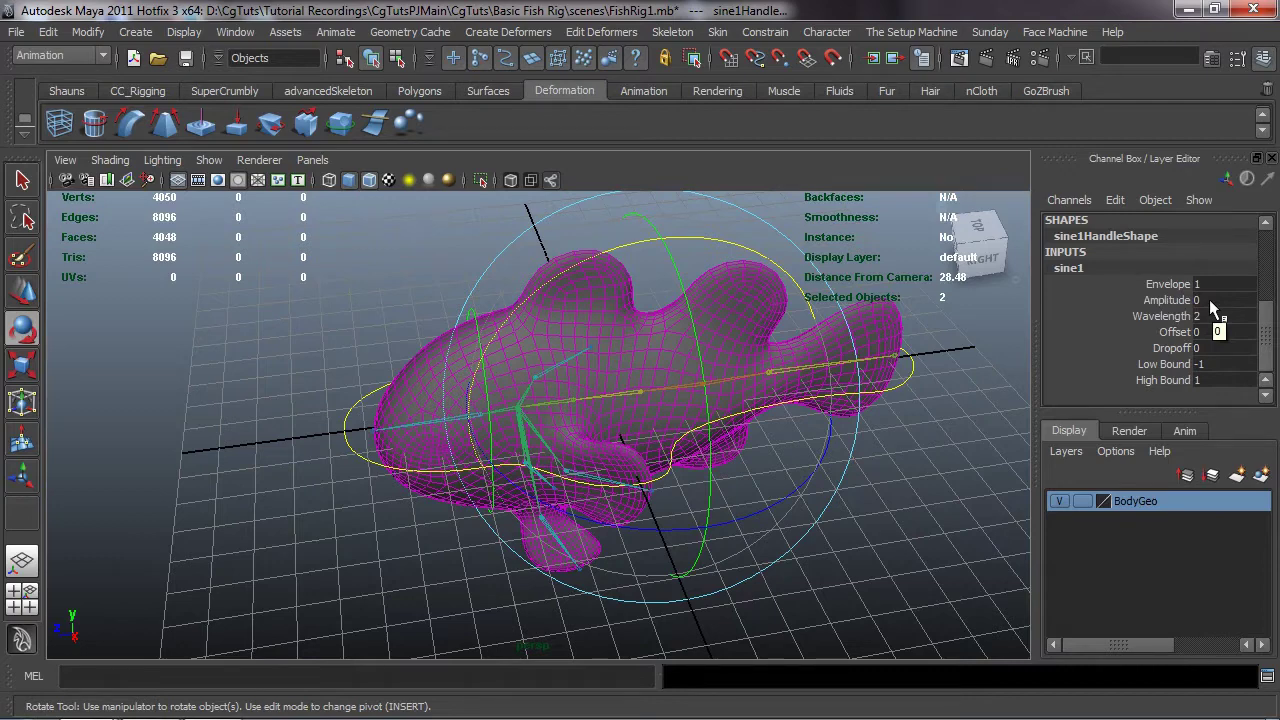
pyautogui.doubleClick(1209, 299)
pyautogui.press('Return')
# - Set both the Offset and the Dropoff of sine1 to 1
pyautogui.doubleClick(1209, 332)
pyautogui.write('1')
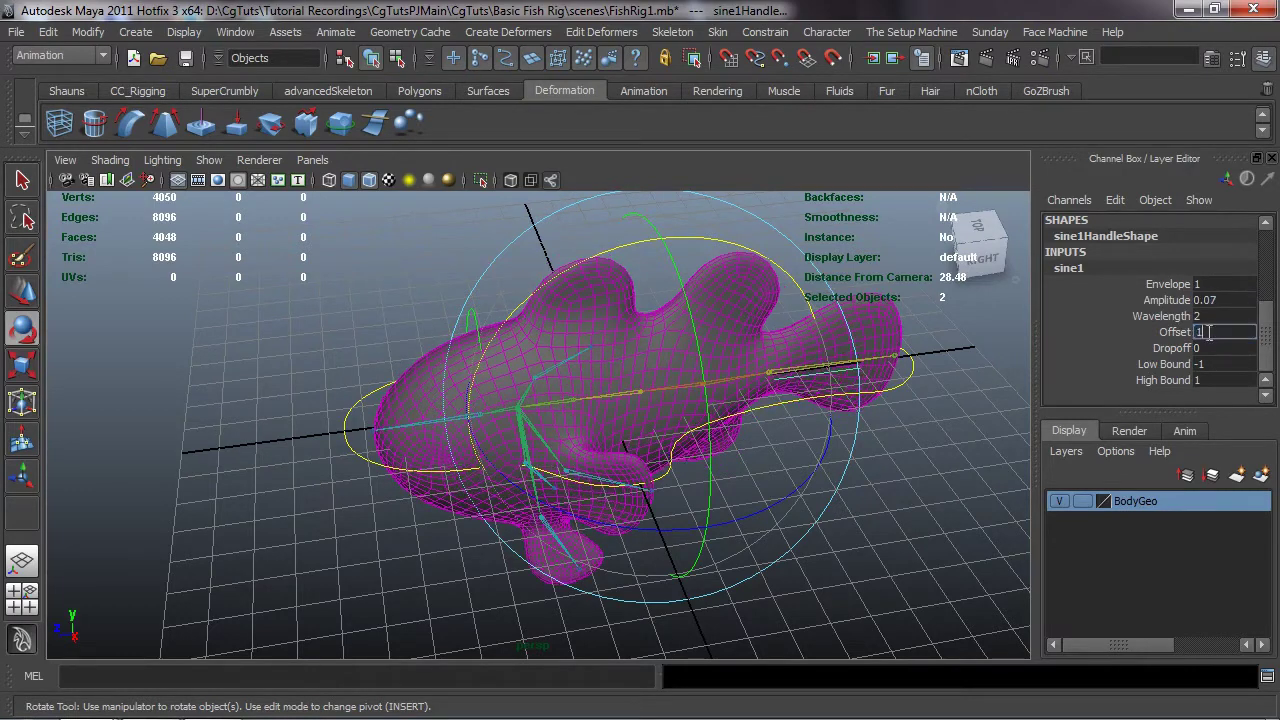
pyautogui.press('Return')
pyautogui.doubleClick(1205, 347)
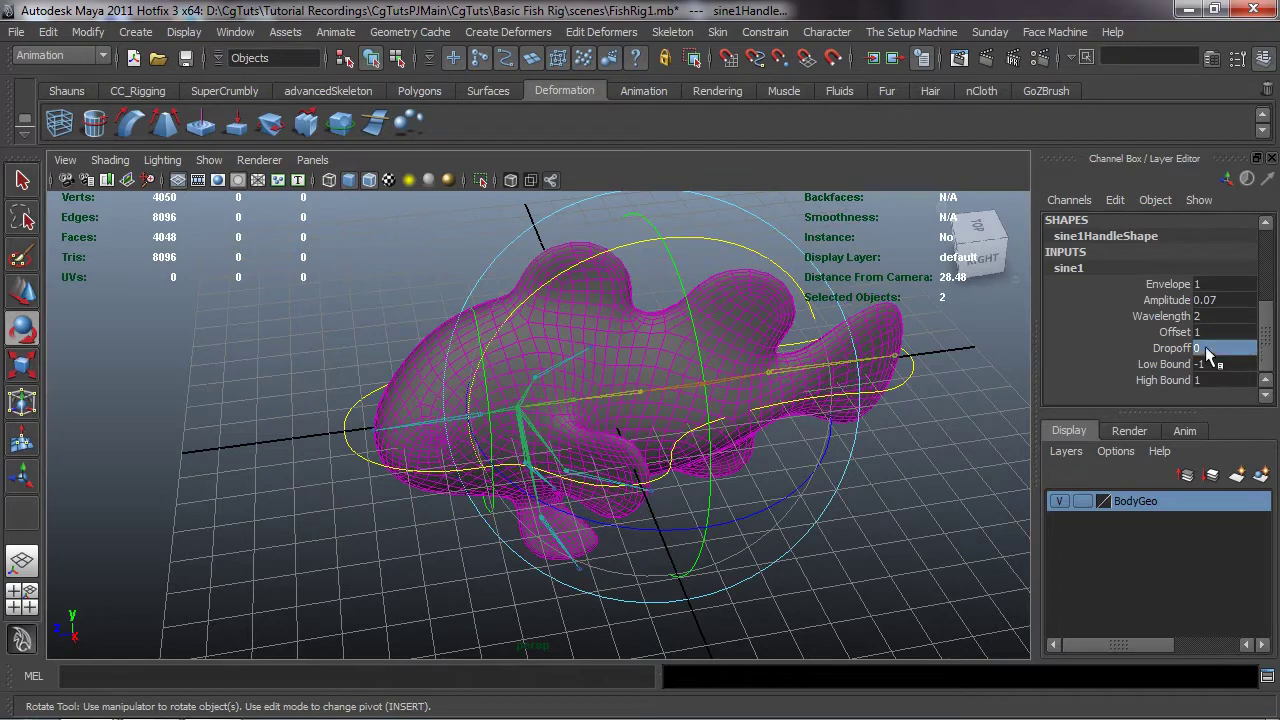
pyautogui.write('1')
pyautogui.press('Return')
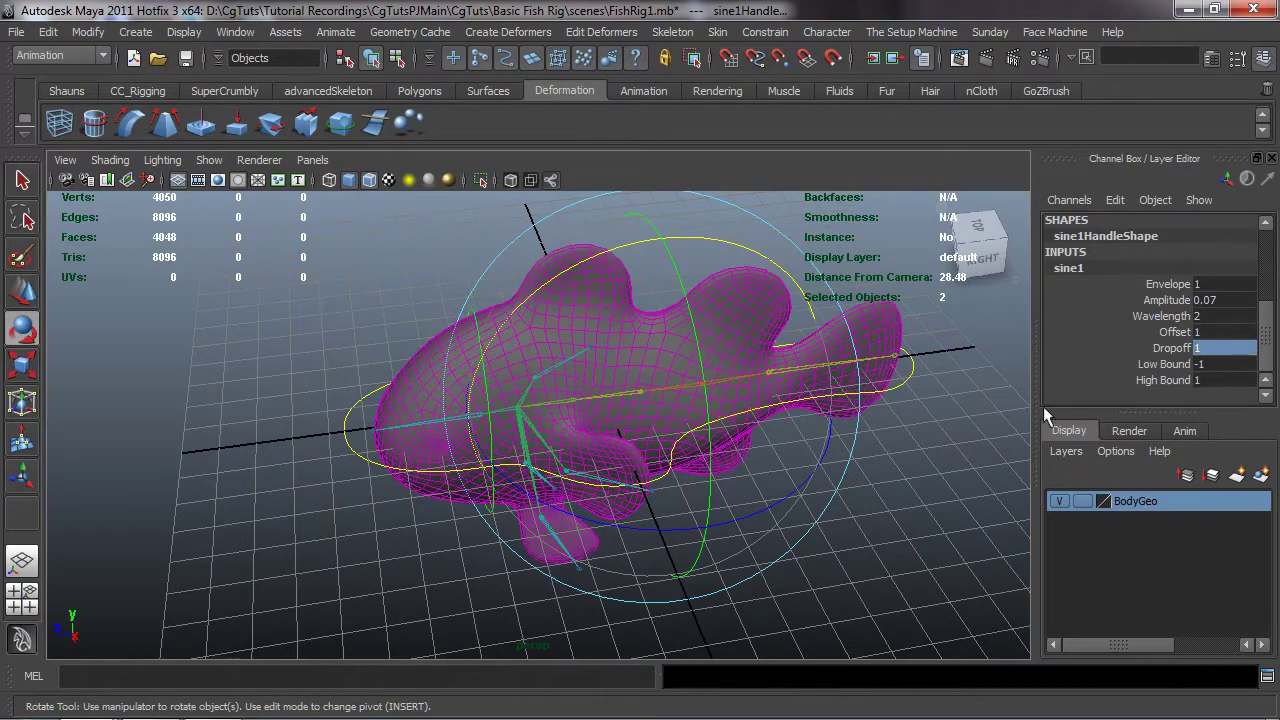
# - Scrub the sine1 Offset to 6.7 and keep the Amplitude at 0.07
pyautogui.click(1175, 332)
pyautogui.moveTo(880, 482); pyautogui.dragTo(769, 503, button='middle')
pyautogui.click(1165, 300)
pyautogui.moveTo(944, 420)
pyautogui.mouseDown(button='middle')
pyautogui.moveTo(985, 420)
pyautogui.moveTo(944, 420)
pyautogui.mouseUp(button='middle')
# - Move the sine handle along the body toward the tail, to about -3.37 in Z
pyautogui.keyDown('alt'); pyautogui.moveTo(944, 420); pyautogui.dragTo(666, 466); pyautogui.keyUp('alt')
pyautogui.keyDown('alt'); pyautogui.moveTo(666, 466); pyautogui.dragTo(695, 428, button='middle'); pyautogui.keyUp('alt')
pyautogui.keyDown('alt'); pyautogui.moveTo(695, 428); pyautogui.dragTo(640, 441, button='right'); pyautogui.keyUp('alt')
pyautogui.press('w')
pyautogui.keyDown('alt'); pyautogui.moveTo(640, 441); pyautogui.dragTo(620, 420); pyautogui.keyUp('alt')
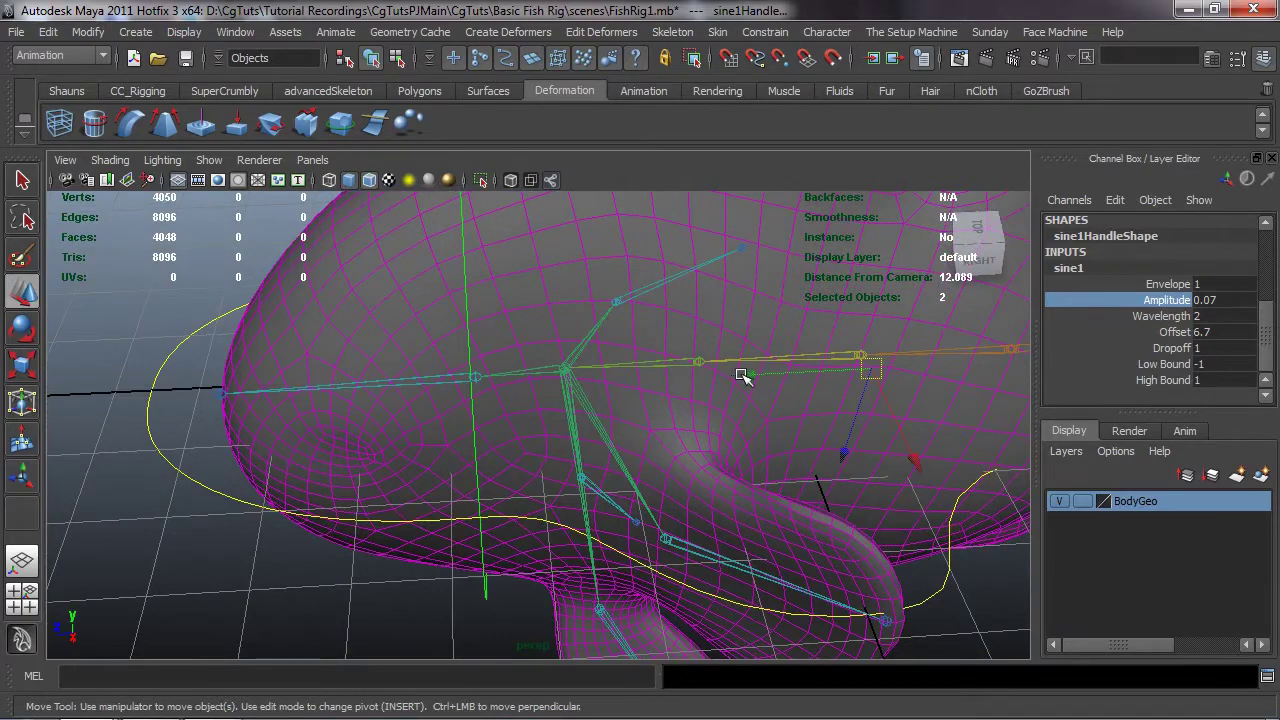
pyautogui.moveTo(745, 373); pyautogui.dragTo(907, 377)
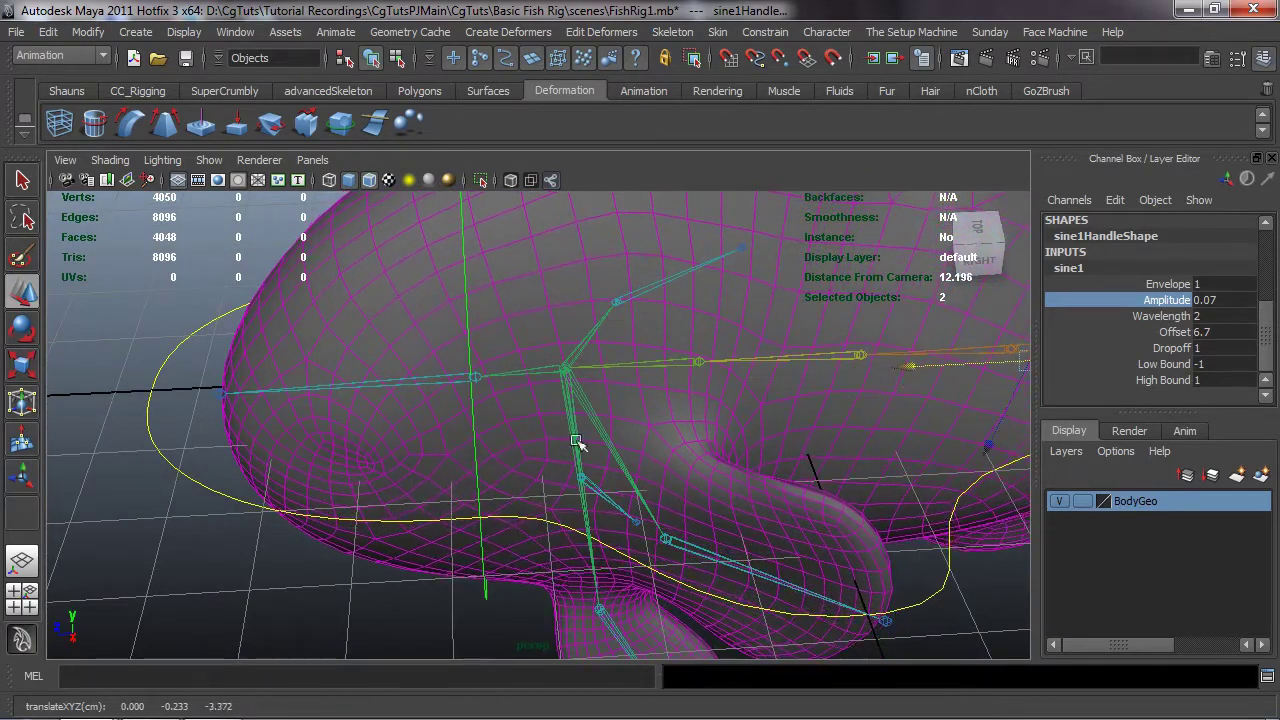
# - Reduce the sine1 Wavelength to 0.2 while checking the fish from above
pyautogui.keyDown('alt'); pyautogui.moveTo(414, 477); pyautogui.dragTo(545, 394); pyautogui.keyUp('alt')
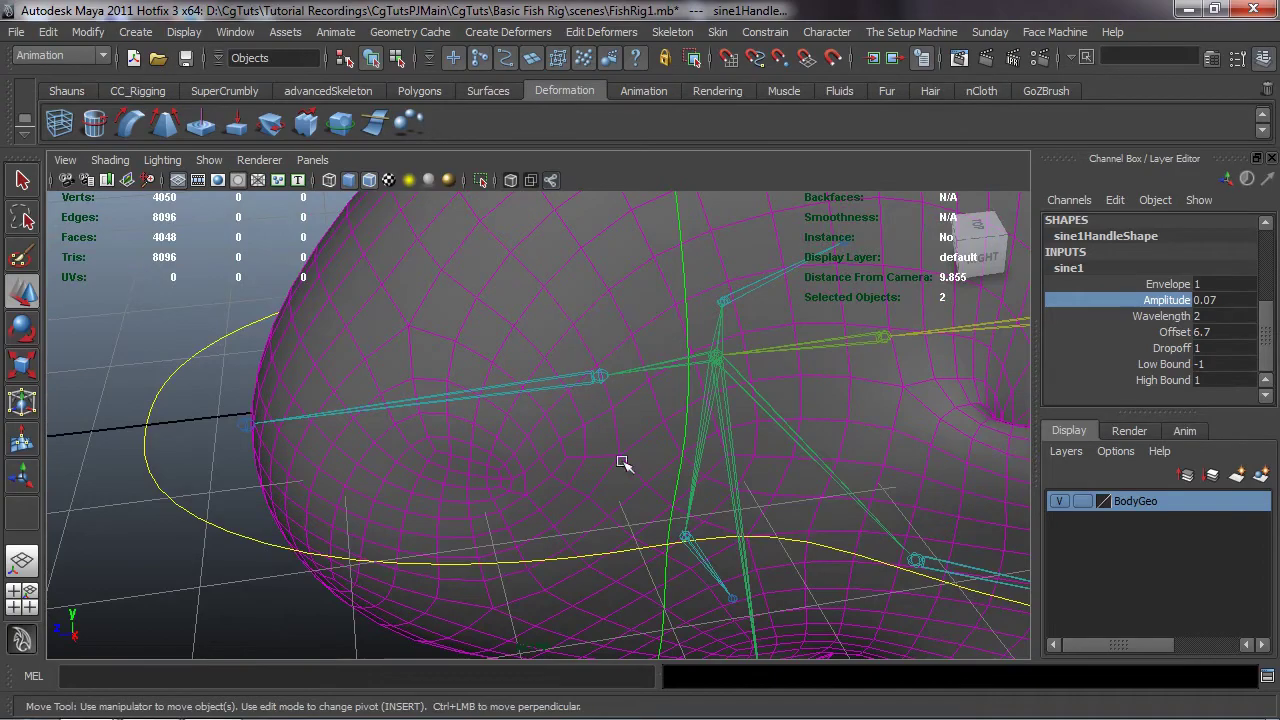
pyautogui.scroll(-5, 625, 477)
pyautogui.keyDown('alt'); pyautogui.moveTo(637, 509); pyautogui.dragTo(737, 503); pyautogui.keyUp('alt')
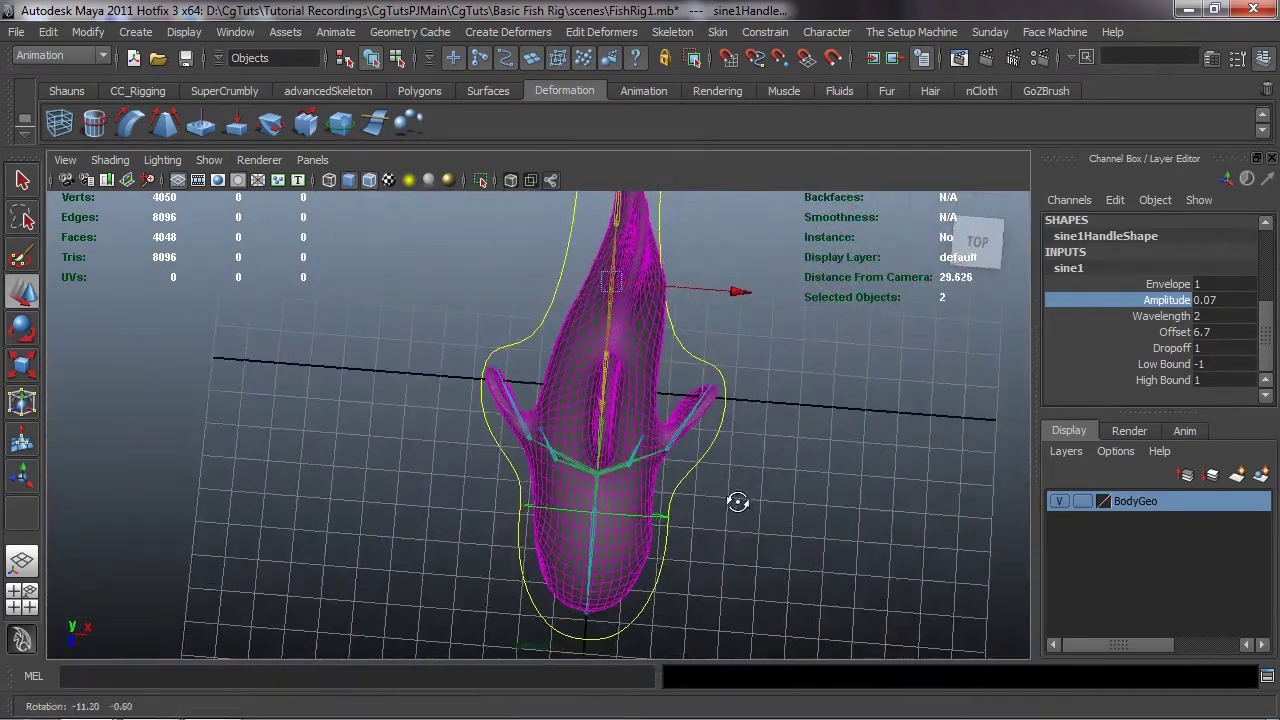
pyautogui.click(1165, 316)
pyautogui.moveTo(840, 386)
pyautogui.mouseDown(button='middle')
pyautogui.moveTo(851, 380)
pyautogui.moveTo(827, 392)
pyautogui.mouseUp(button='middle')
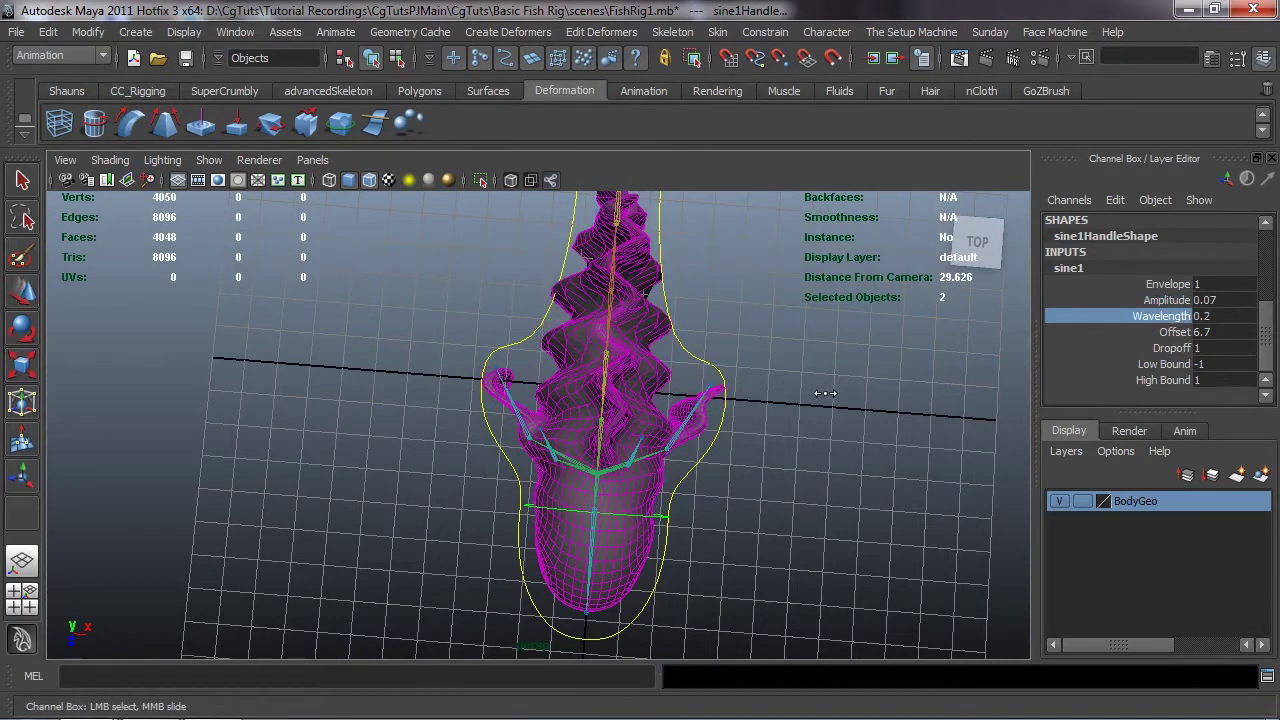
# - Fine-tune the sine handle's position along the fish with the Move tool, and clear the selection
pyautogui.keyDown('alt'); pyautogui.moveTo(815, 452); pyautogui.dragTo(623, 408); pyautogui.keyUp('alt')
pyautogui.keyDown('alt'); pyautogui.moveTo(623, 408); pyautogui.dragTo(686, 400, button='right'); pyautogui.keyUp('alt')
pyautogui.press('w')
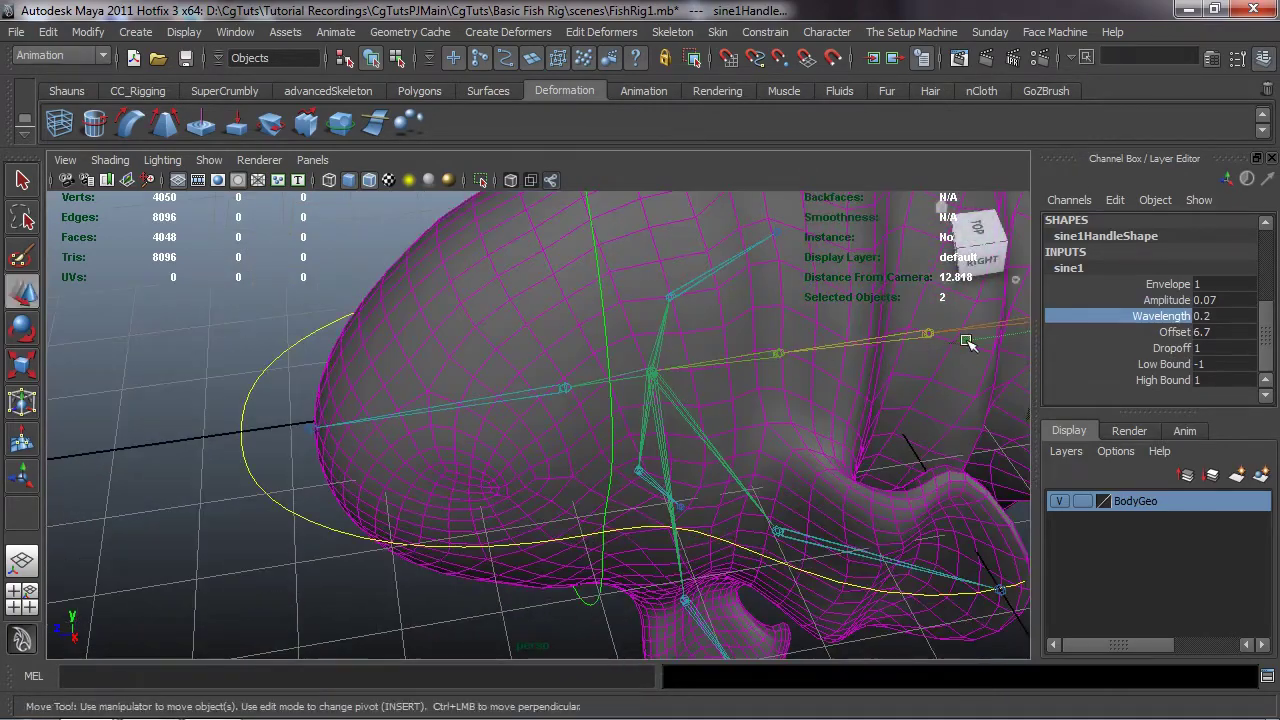
pyautogui.moveTo(983, 340)
pyautogui.mouseDown()
pyautogui.moveTo(931, 349)
pyautogui.moveTo(983, 352)
pyautogui.mouseUp()
pyautogui.keyDown('alt'); pyautogui.moveTo(737, 449); pyautogui.dragTo(743, 451); pyautogui.keyUp('alt')
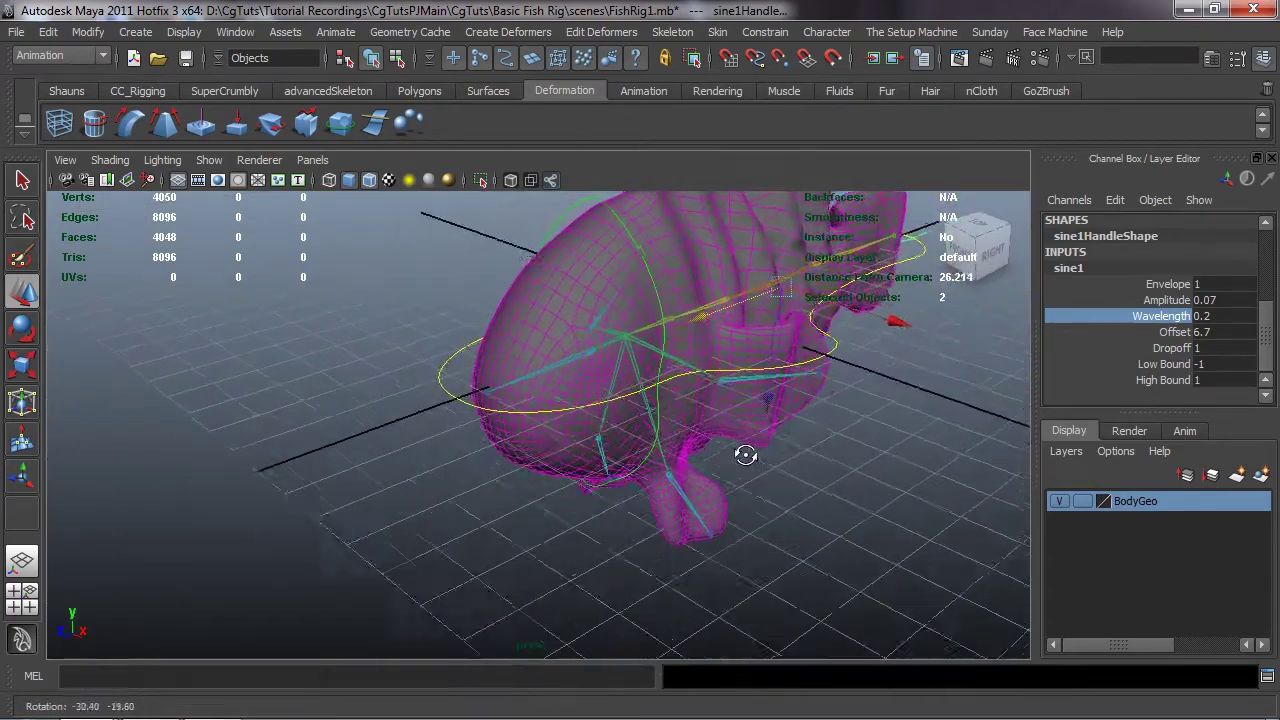
pyautogui.keyDown('alt'); pyautogui.moveTo(743, 451); pyautogui.dragTo(765, 490, button='right'); pyautogui.keyUp('alt')
pyautogui.keyDown('alt'); pyautogui.moveTo(765, 490); pyautogui.dragTo(845, 441); pyautogui.keyUp('alt')
pyautogui.click(860, 449)
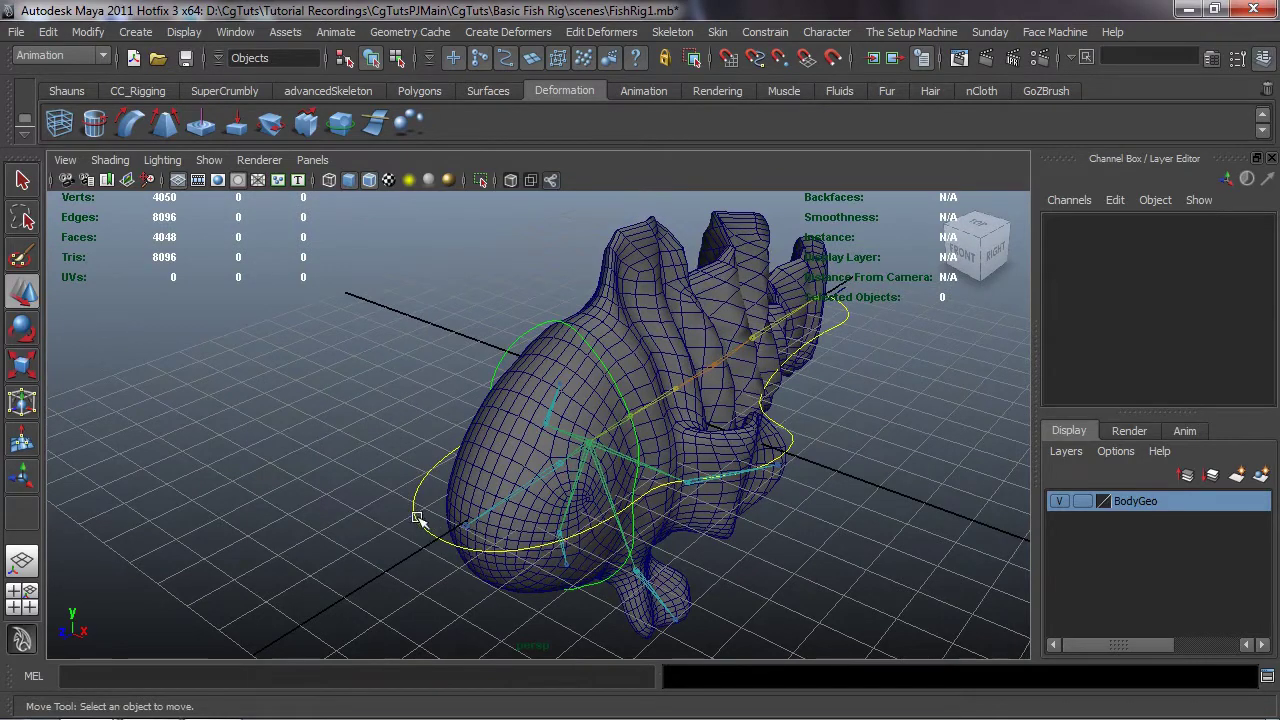
# - Select the CC_Body_Master control curve around the fish
pyautogui.click(67, 90)
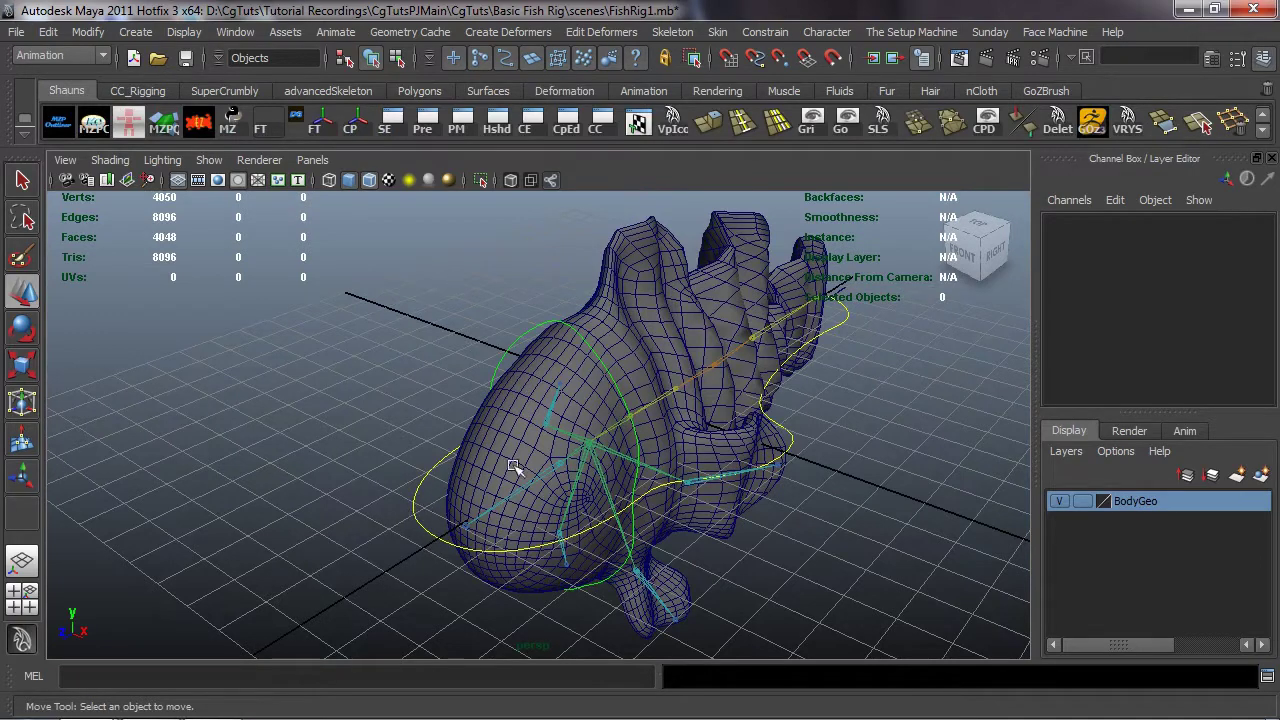
pyautogui.keyDown('alt'); pyautogui.moveTo(815, 295); pyautogui.dragTo(840, 338); pyautogui.keyUp('alt')
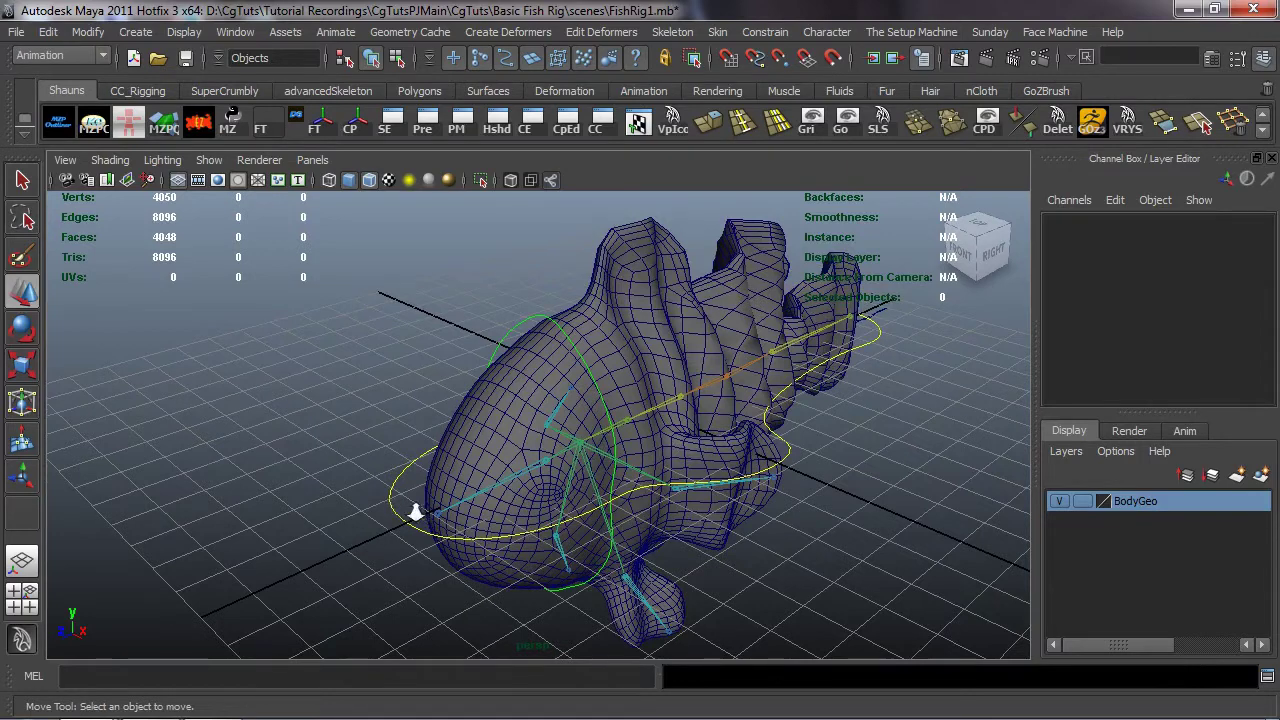
pyautogui.keyDown('alt'); pyautogui.moveTo(414, 514); pyautogui.dragTo(417, 508); pyautogui.keyUp('alt')
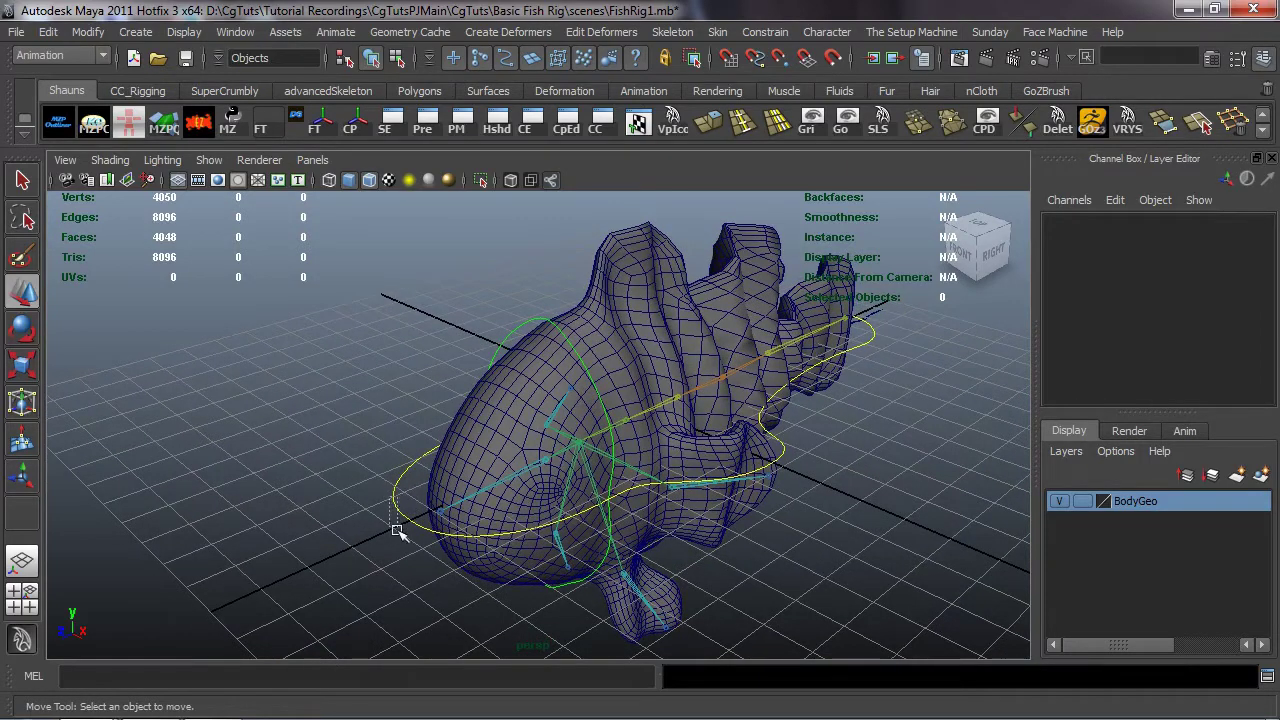
pyautogui.click(402, 520)
pyautogui.moveTo(352, 510)
pyautogui.keyDown('alt'); pyautogui.mouseDown()
pyautogui.moveTo(349, 523)
pyautogui.moveTo(337, 517)
pyautogui.mouseUp(); pyautogui.keyUp('alt')
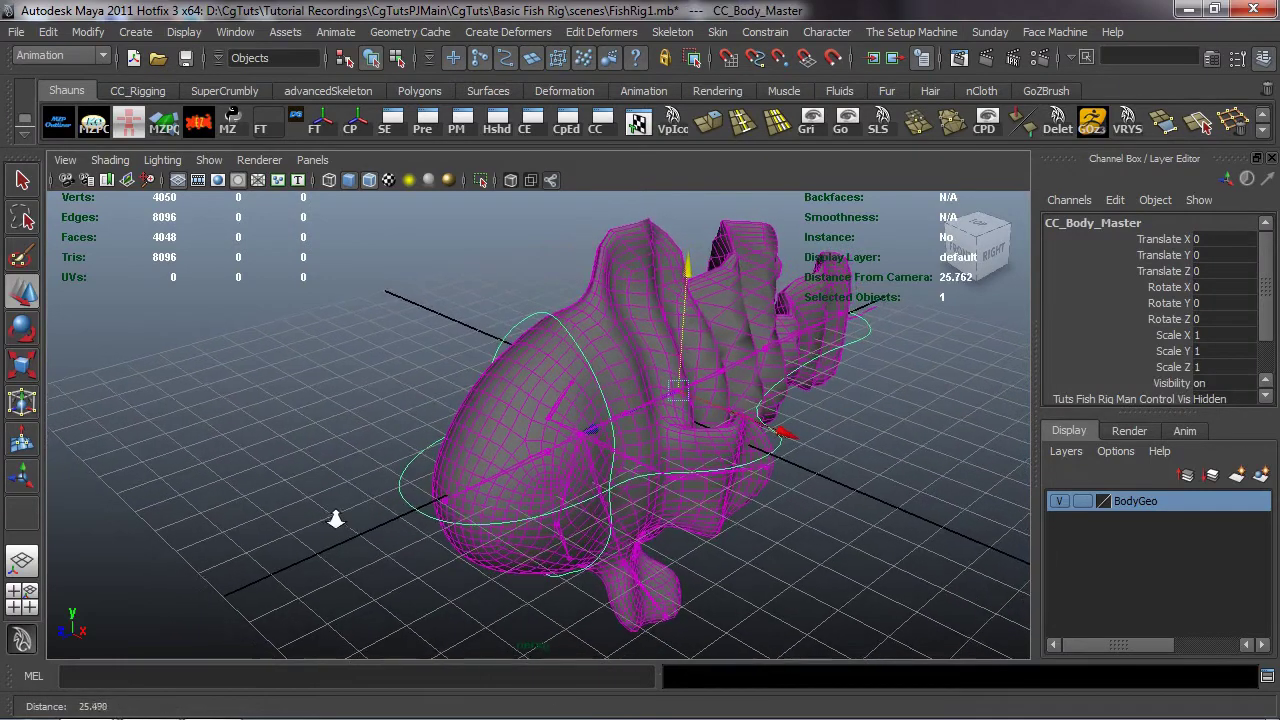
# - Open the dgAddAttrs script window and set the number of attributes to 5
pyautogui.click(88, 32)
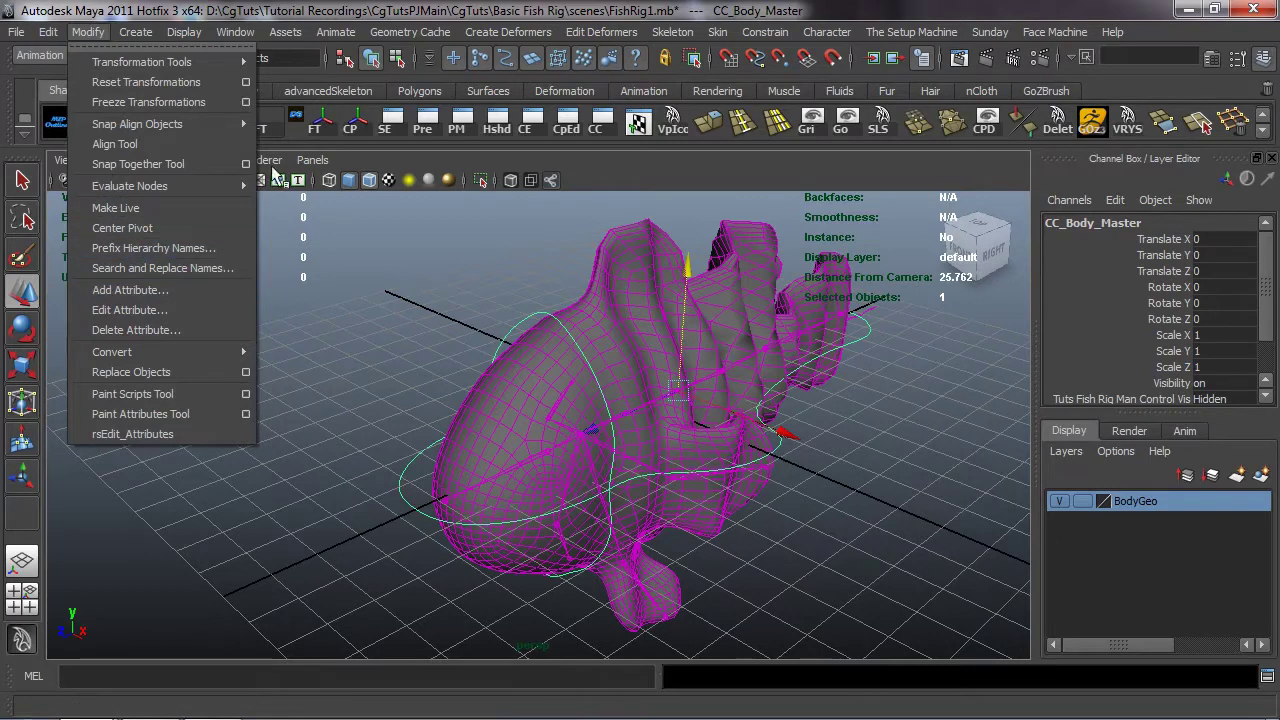
pyautogui.click(340, 288)
pyautogui.keyDown('alt'); pyautogui.moveTo(340, 288); pyautogui.dragTo(337, 292, button='middle'); pyautogui.keyUp('alt')
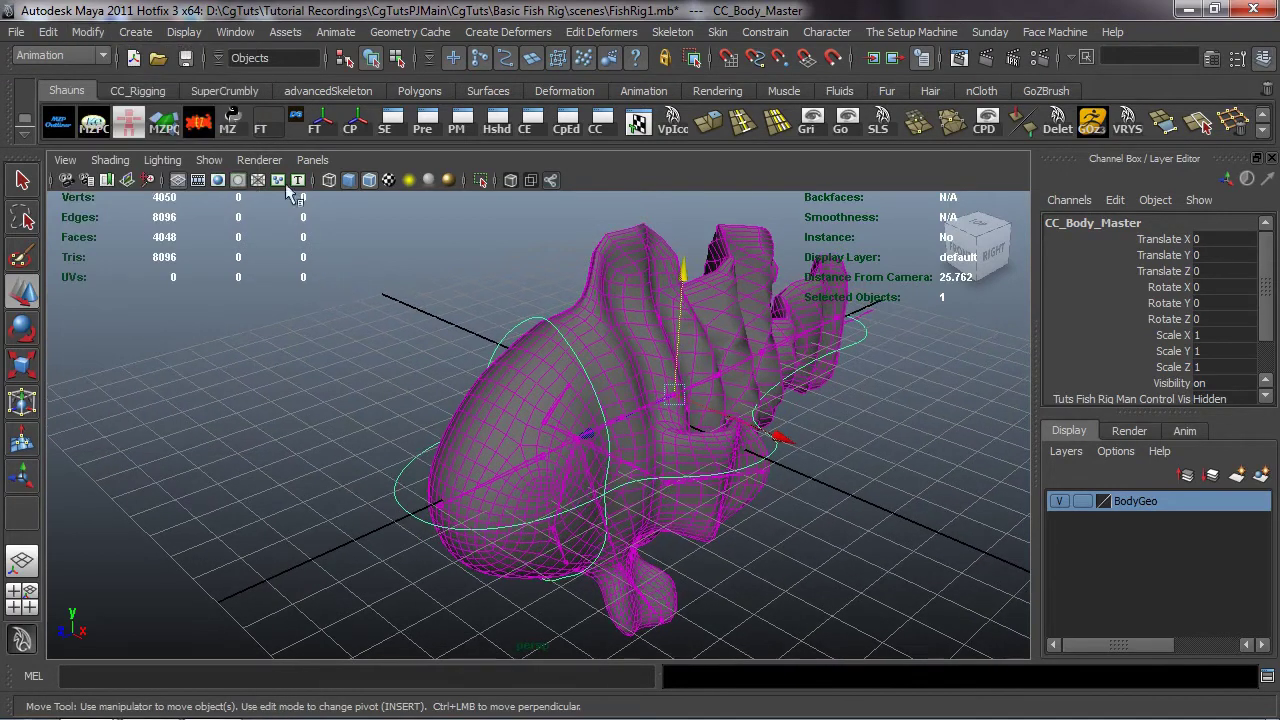
pyautogui.click(296, 122)
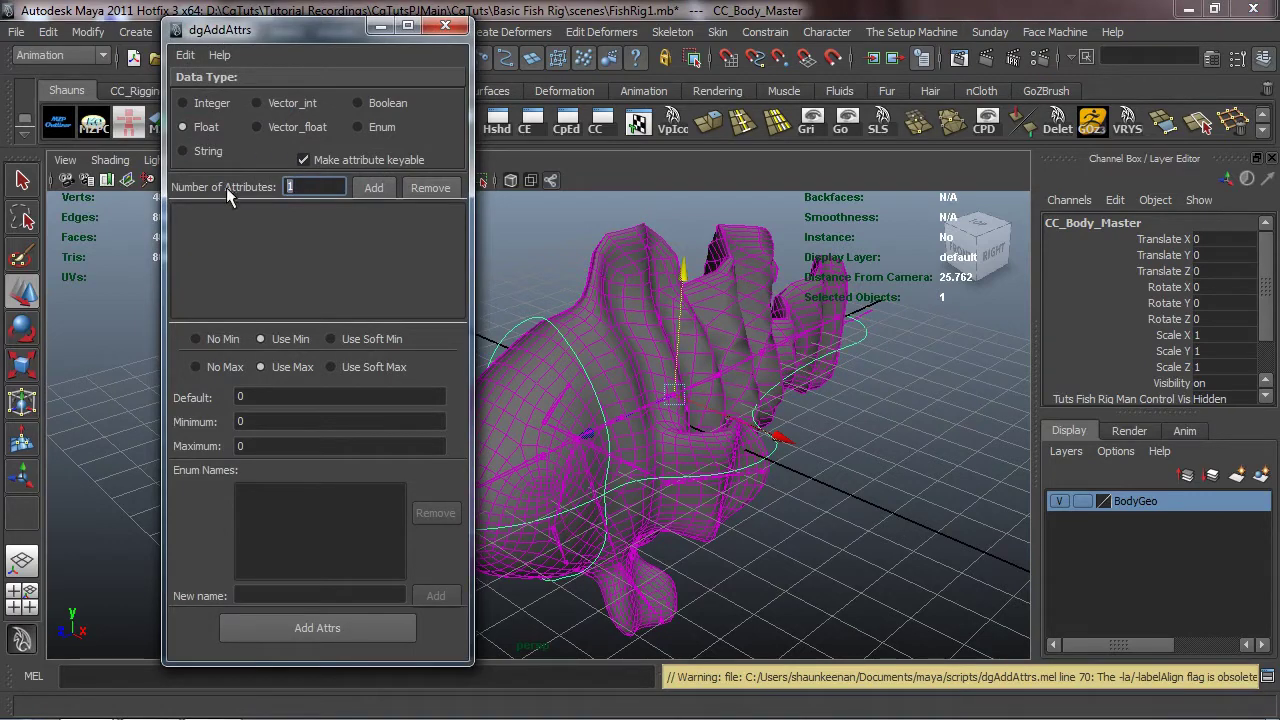
pyautogui.write('5')
# - Display the sine handle's sine1 attributes for reference and create the five attribute name fields in dgAddAttrs
pyautogui.keyDown('alt'); pyautogui.moveTo(732, 367); pyautogui.dragTo(806, 411); pyautogui.keyUp('alt')
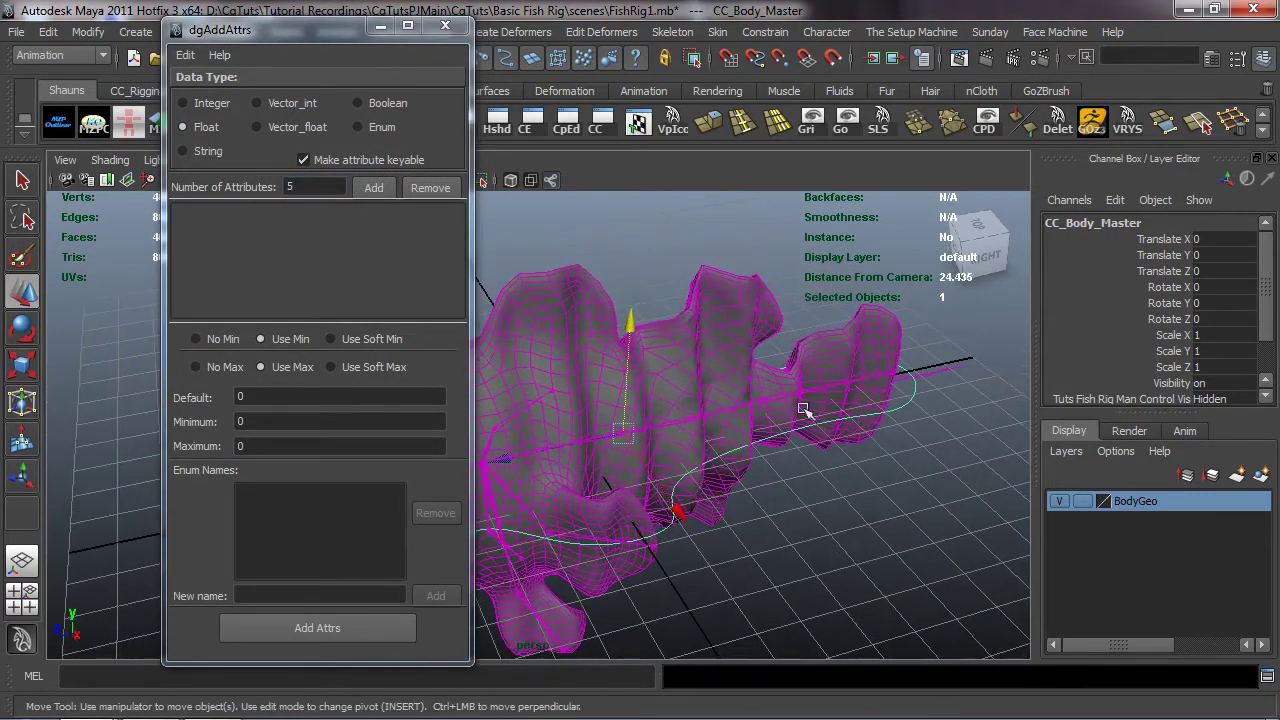
pyautogui.click(943, 358)
pyautogui.keyDown('alt'); pyautogui.moveTo(917, 476); pyautogui.dragTo(925, 428); pyautogui.keyUp('alt')
pyautogui.scroll(-2, 1191, 304)
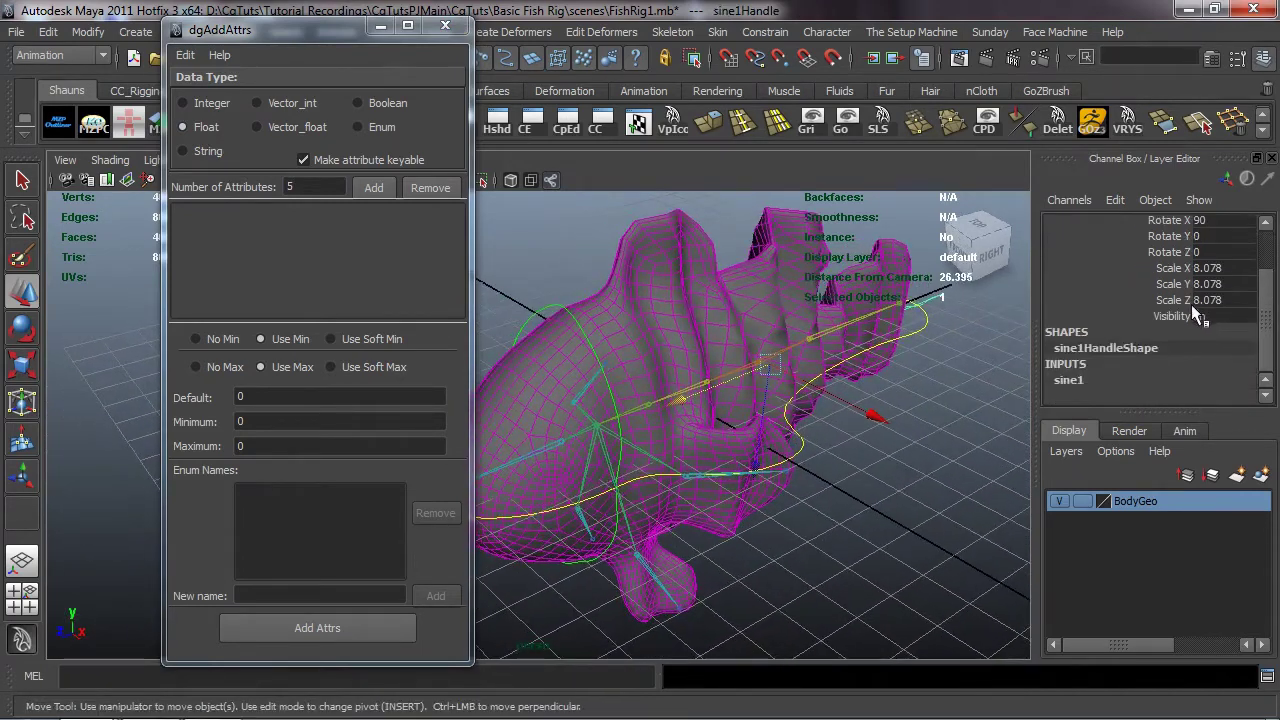
pyautogui.click(1063, 378)
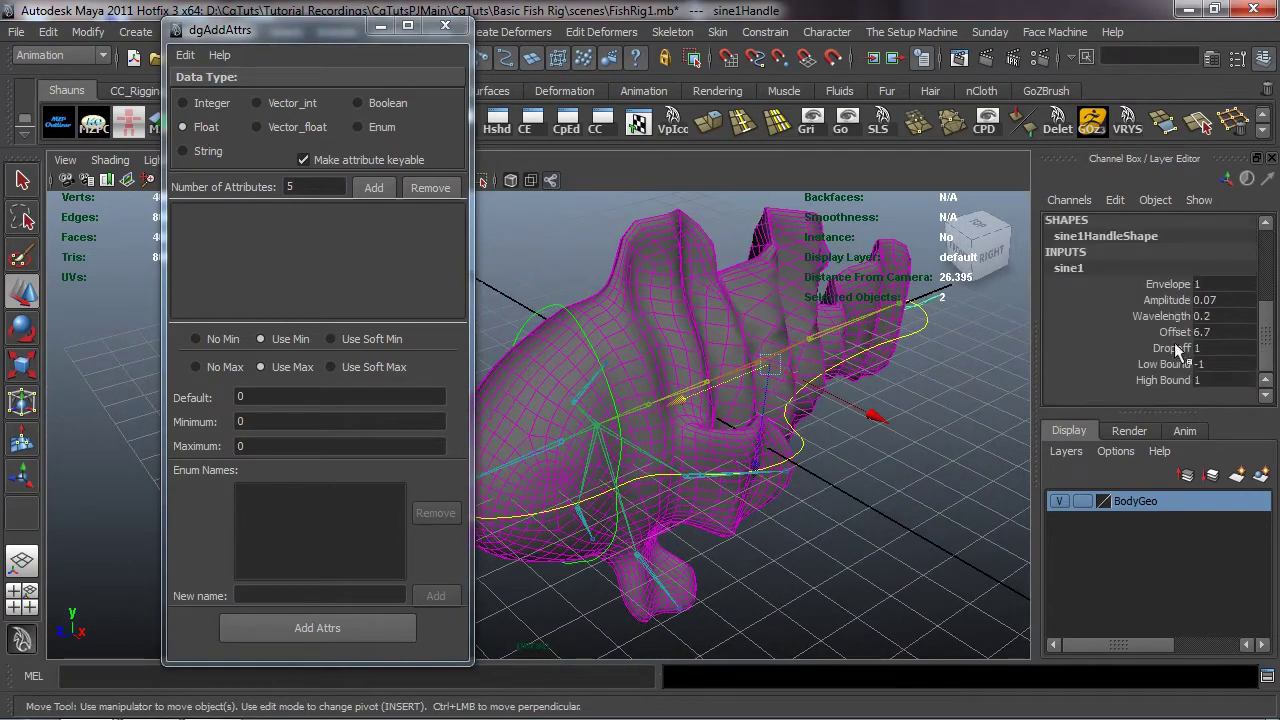
pyautogui.click(360, 187)
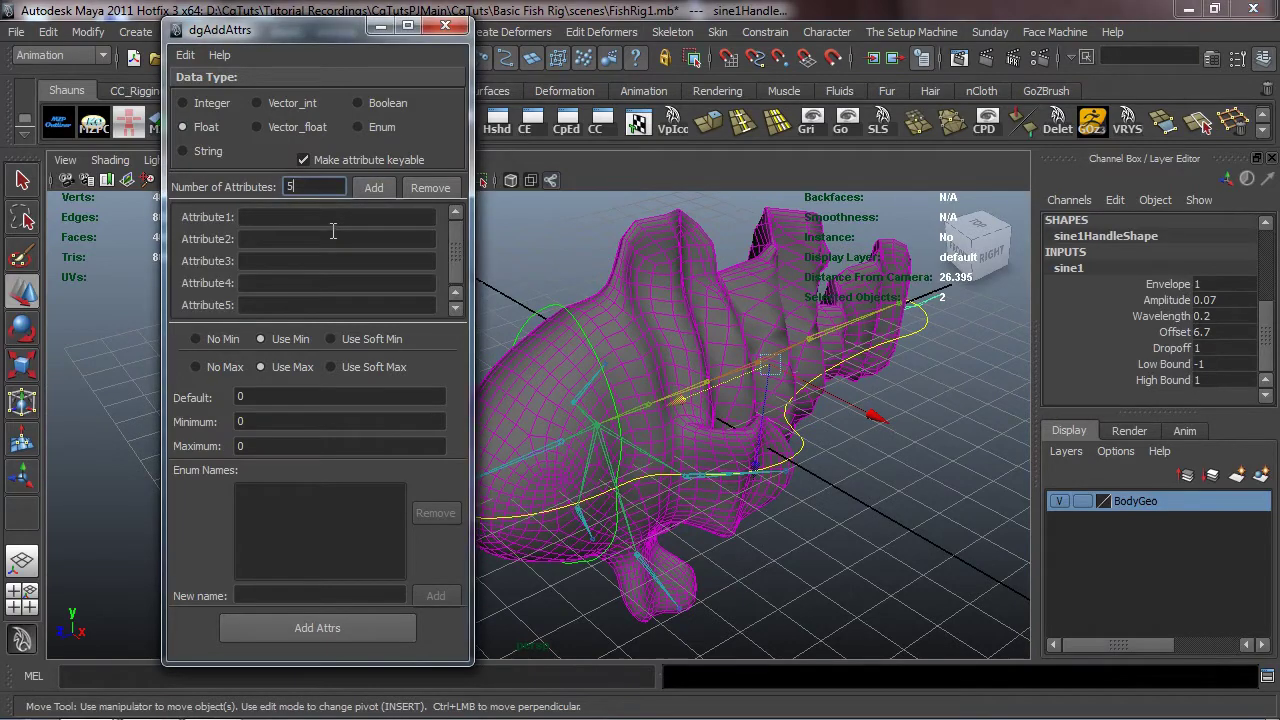
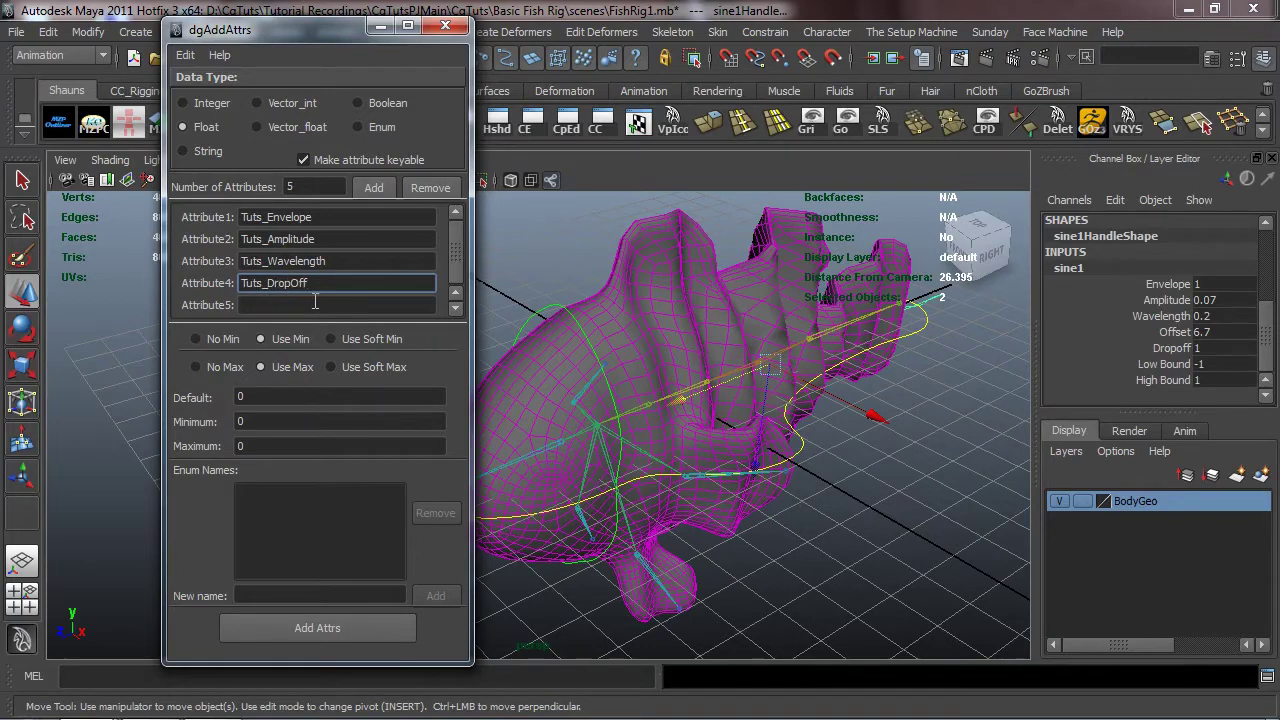
# - Name the fifth attribute Tuts_Swimming and set the attributes' maximum to 1 in dgAddAttrs
pyautogui.click(314, 302)
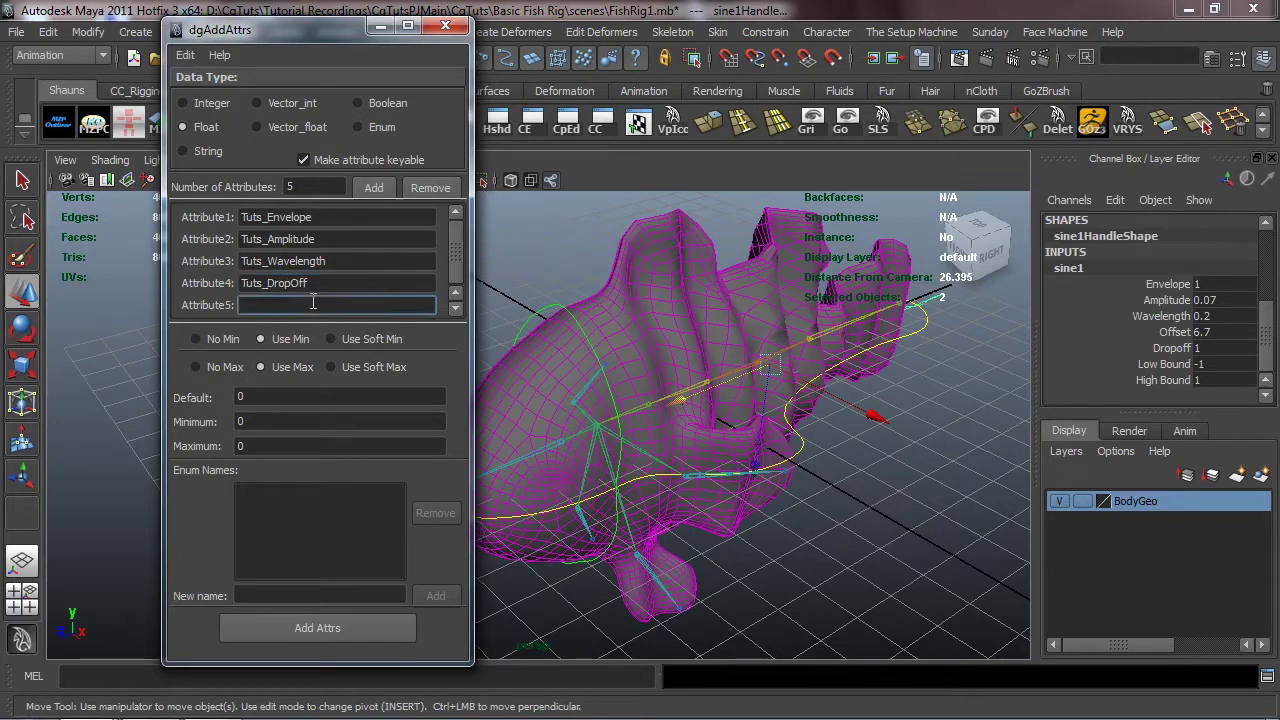
pyautogui.write('Tuts_Swimming')
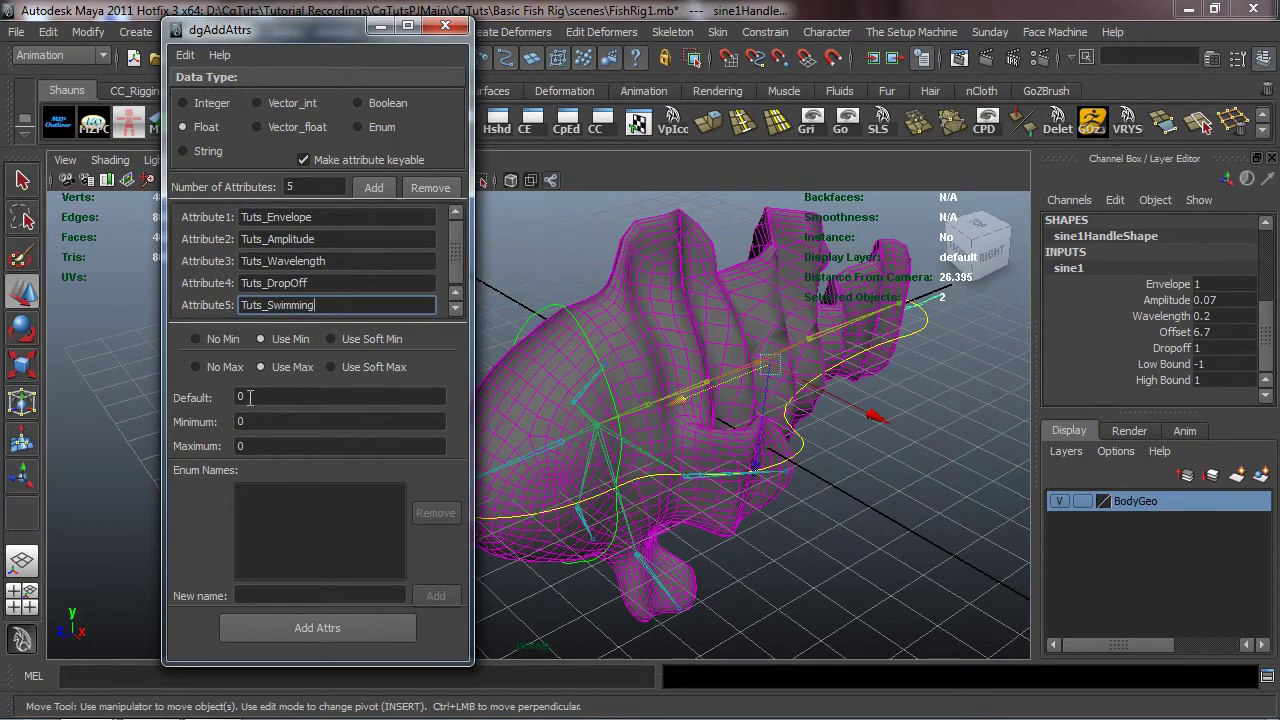
pyautogui.click(259, 447)
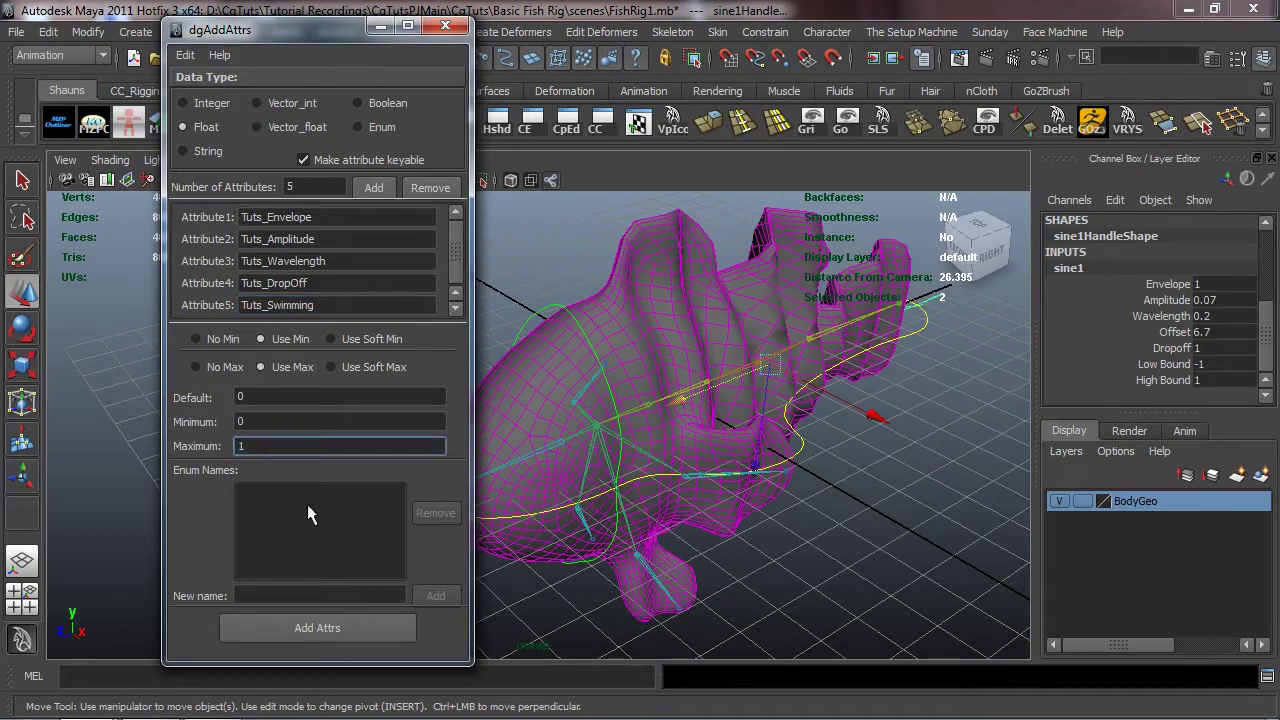
# - Add the five Tuts attributes to the CC_Body_Master control curve and close the dgAddAttrs window
pyautogui.keyDown('alt'); pyautogui.moveTo(935, 385); pyautogui.dragTo(880, 394); pyautogui.keyUp('alt')
pyautogui.click(913, 352)
pyautogui.scroll(-2, 1120, 362)
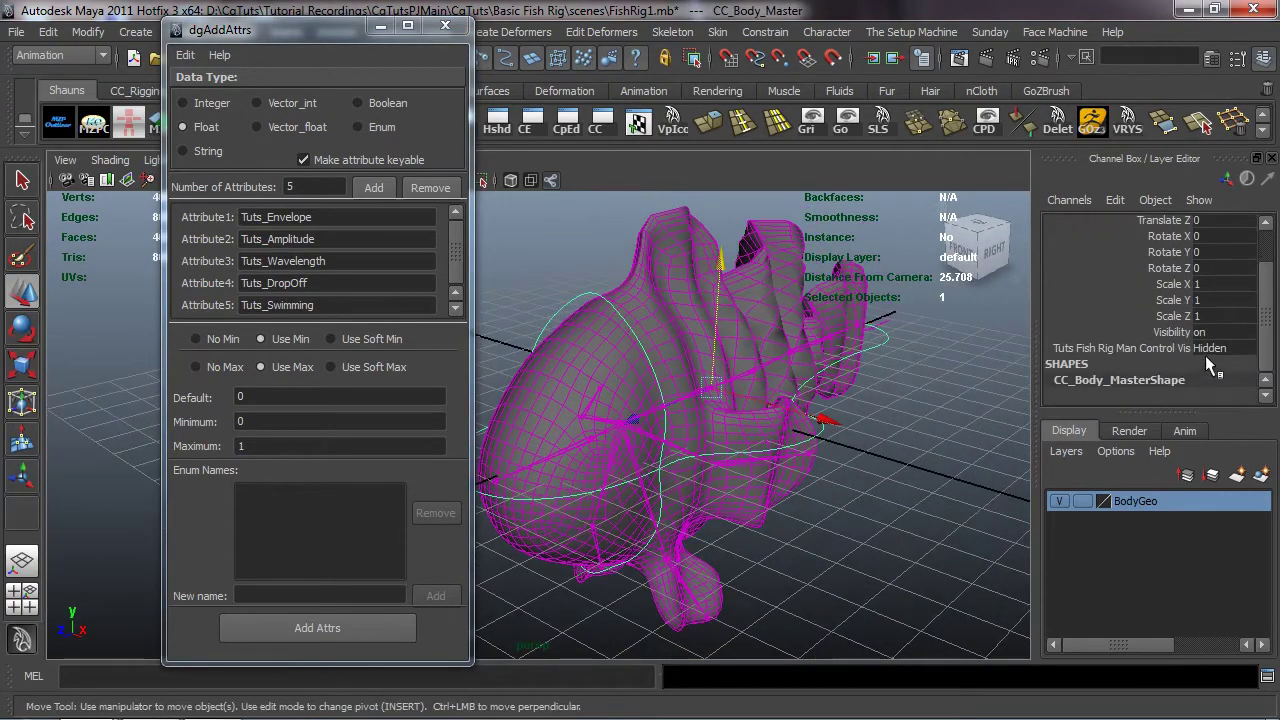
pyautogui.click(312, 627)
pyautogui.scroll(-3, 1188, 310)
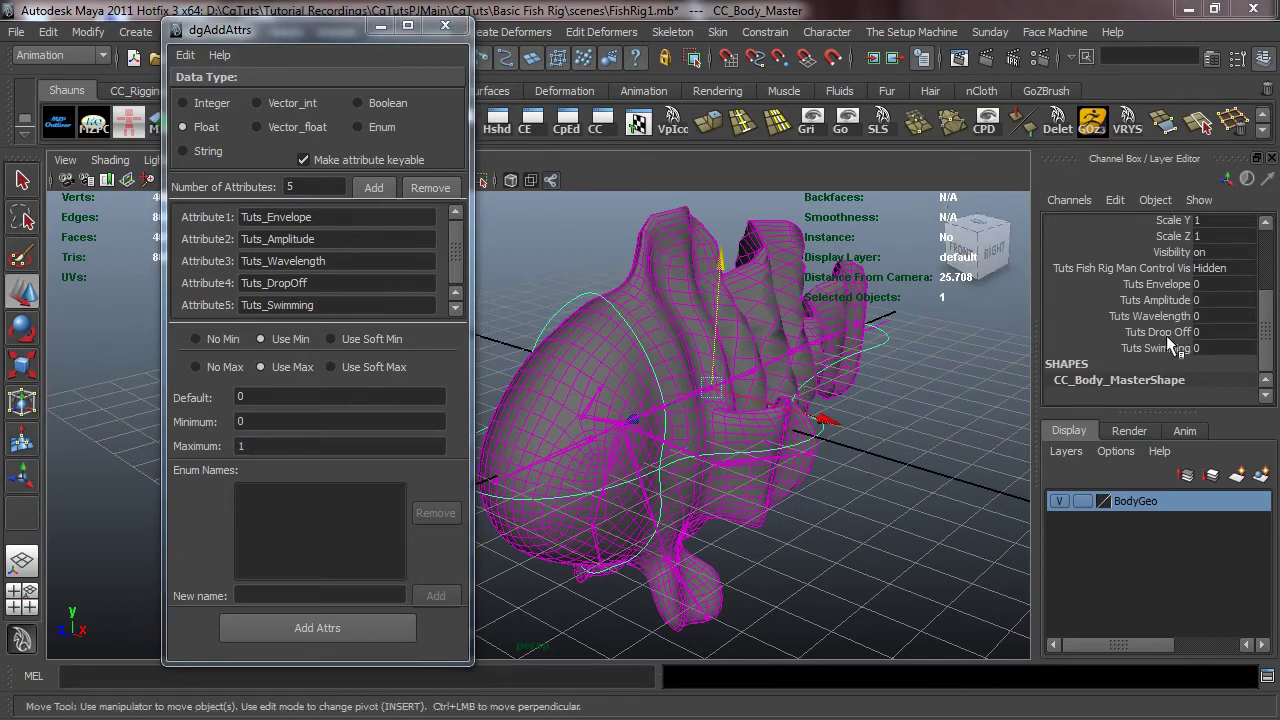
pyautogui.keyDown('alt'); pyautogui.moveTo(854, 429); pyautogui.dragTo(882, 342); pyautogui.keyUp('alt')
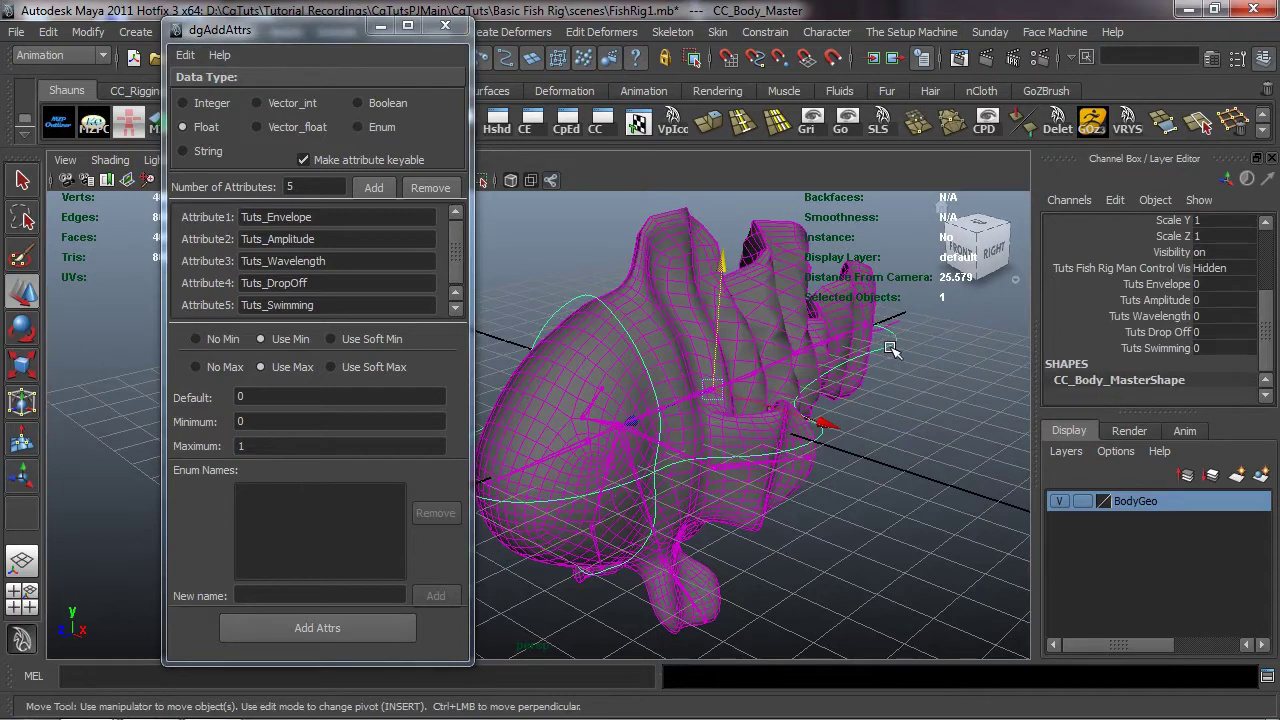
pyautogui.keyDown('alt'); pyautogui.moveTo(892, 348); pyautogui.dragTo(910, 330); pyautogui.keyUp('alt')
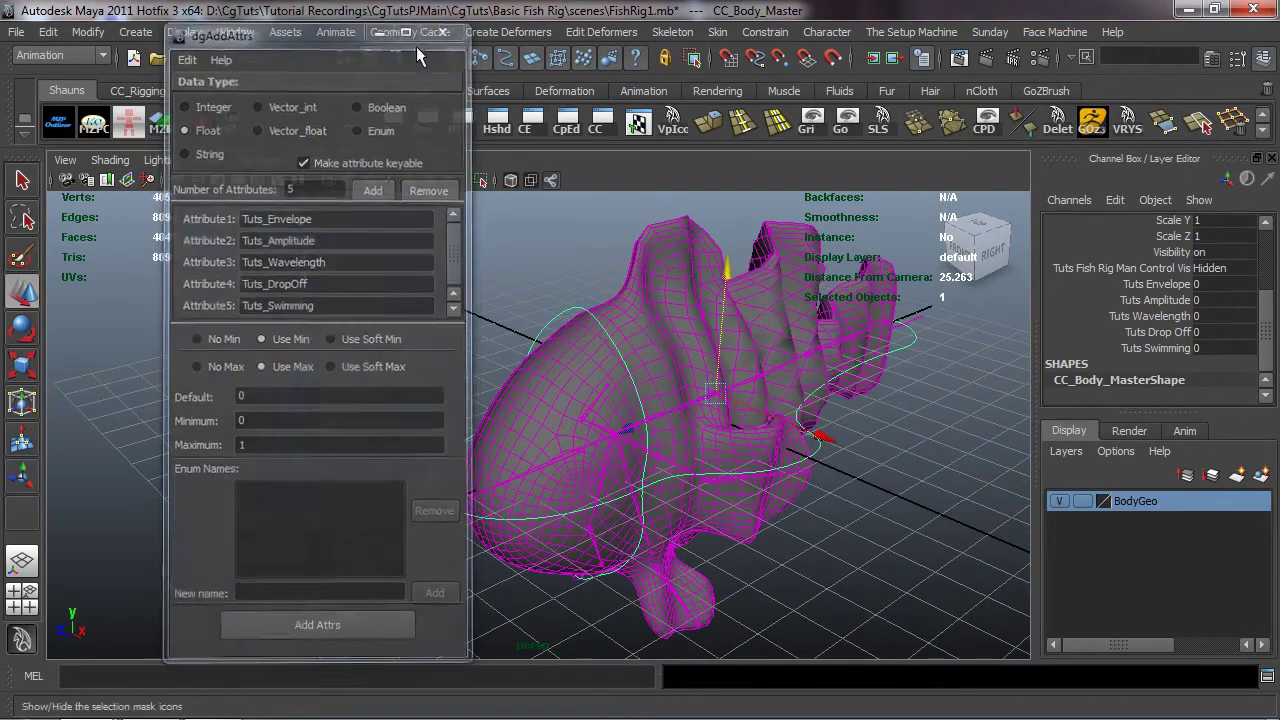
pyautogui.click(445, 25)
# - Open the Connection Editor with the CC_Body_Master control loaded as the output side
pyautogui.keyDown('alt'); pyautogui.moveTo(366, 414); pyautogui.dragTo(325, 445); pyautogui.keyUp('alt')
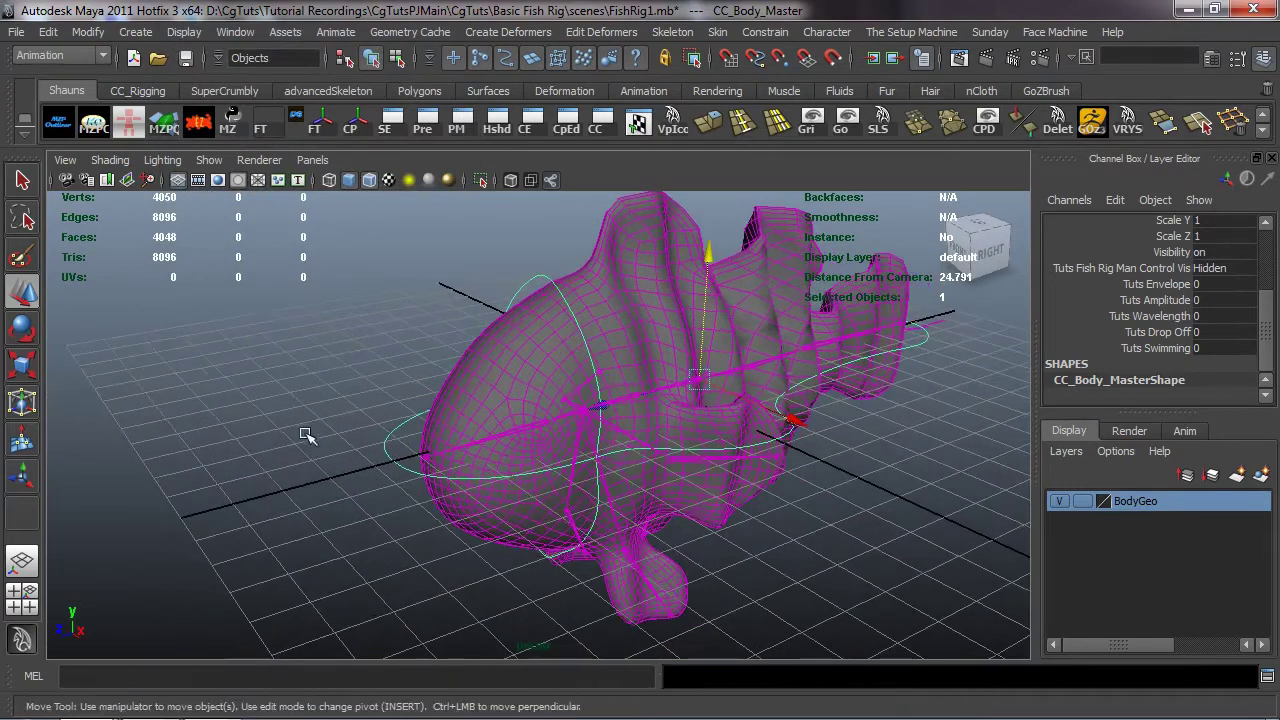
pyautogui.click(329, 449)
pyautogui.click(390, 450)
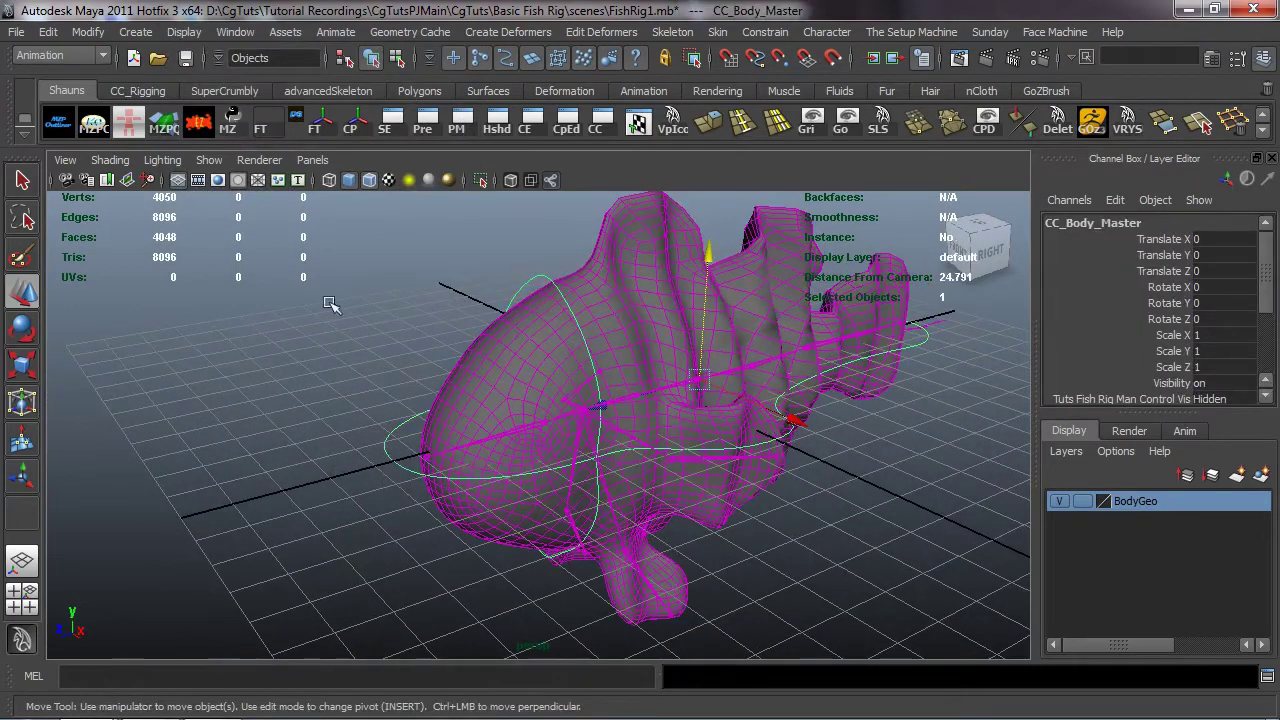
pyautogui.click(232, 31)
pyautogui.moveTo(400, 62)
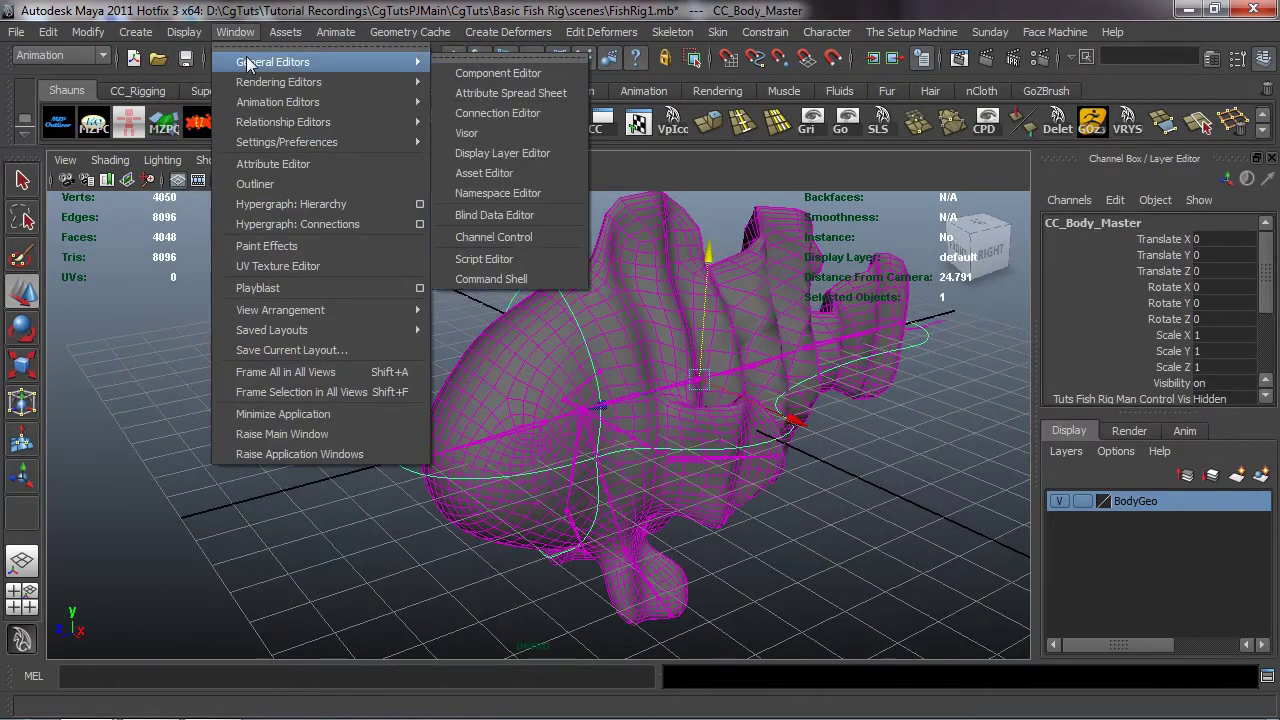
pyautogui.click(497, 113)
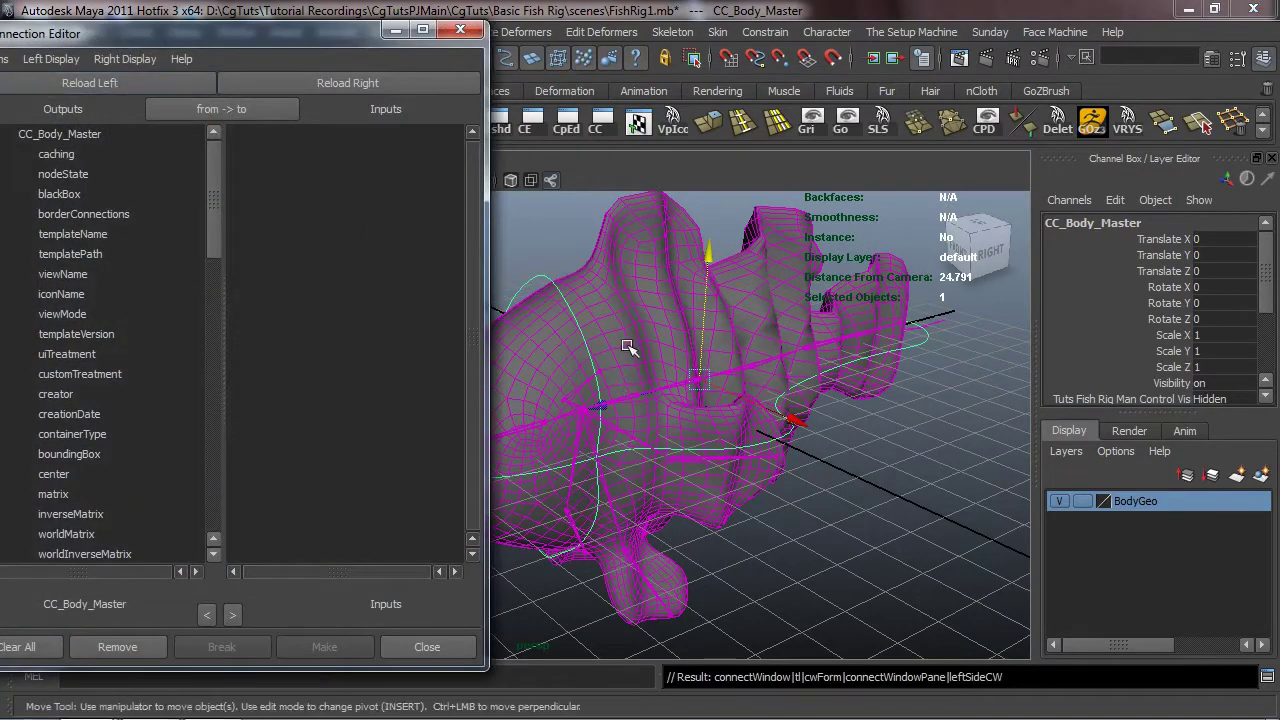
# - Select the sine handle's sine1 input node and load it as the input side of the Connection Editor
pyautogui.keyDown('alt'); pyautogui.moveTo(630, 356); pyautogui.dragTo(571, 371); pyautogui.keyUp('alt')
pyautogui.keyDown('alt'); pyautogui.moveTo(571, 371); pyautogui.dragTo(668, 370, button='middle'); pyautogui.keyUp('alt')
pyautogui.keyDown('alt'); pyautogui.moveTo(668, 370); pyautogui.dragTo(791, 454); pyautogui.keyUp('alt')
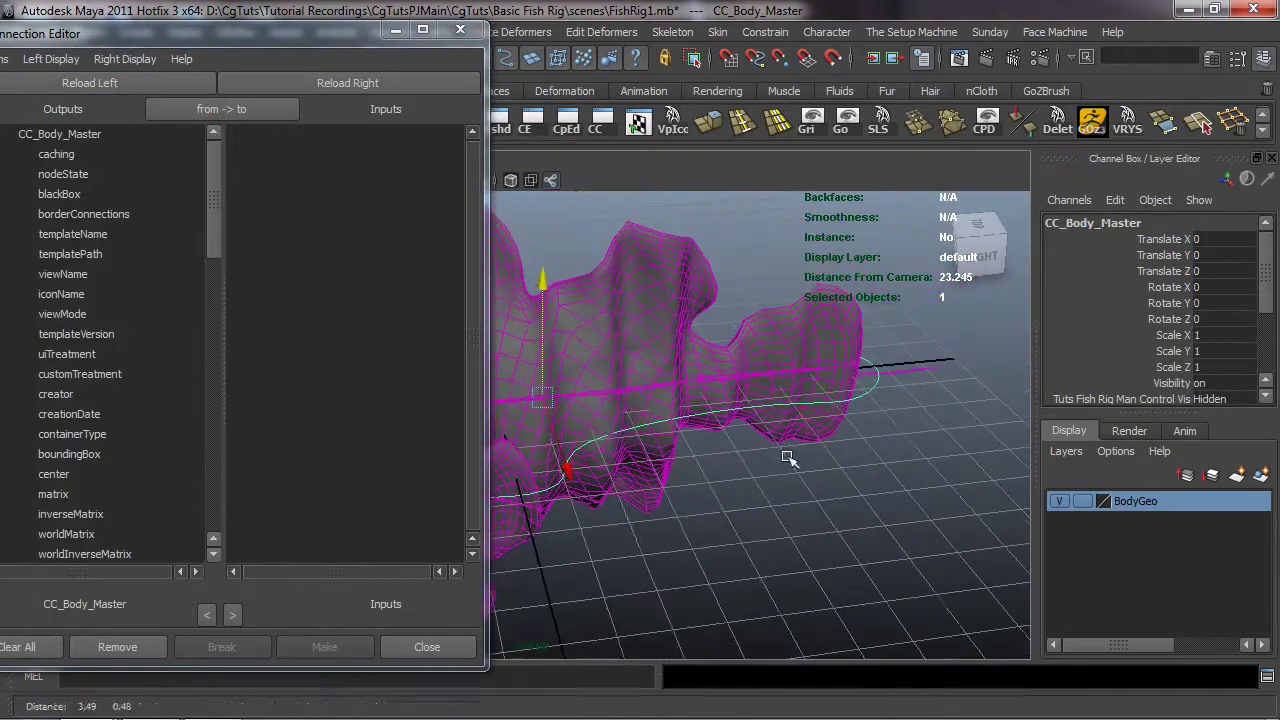
pyautogui.moveTo(930, 366); pyautogui.dragTo(844, 451)
pyautogui.scroll(-2, 1116, 362)
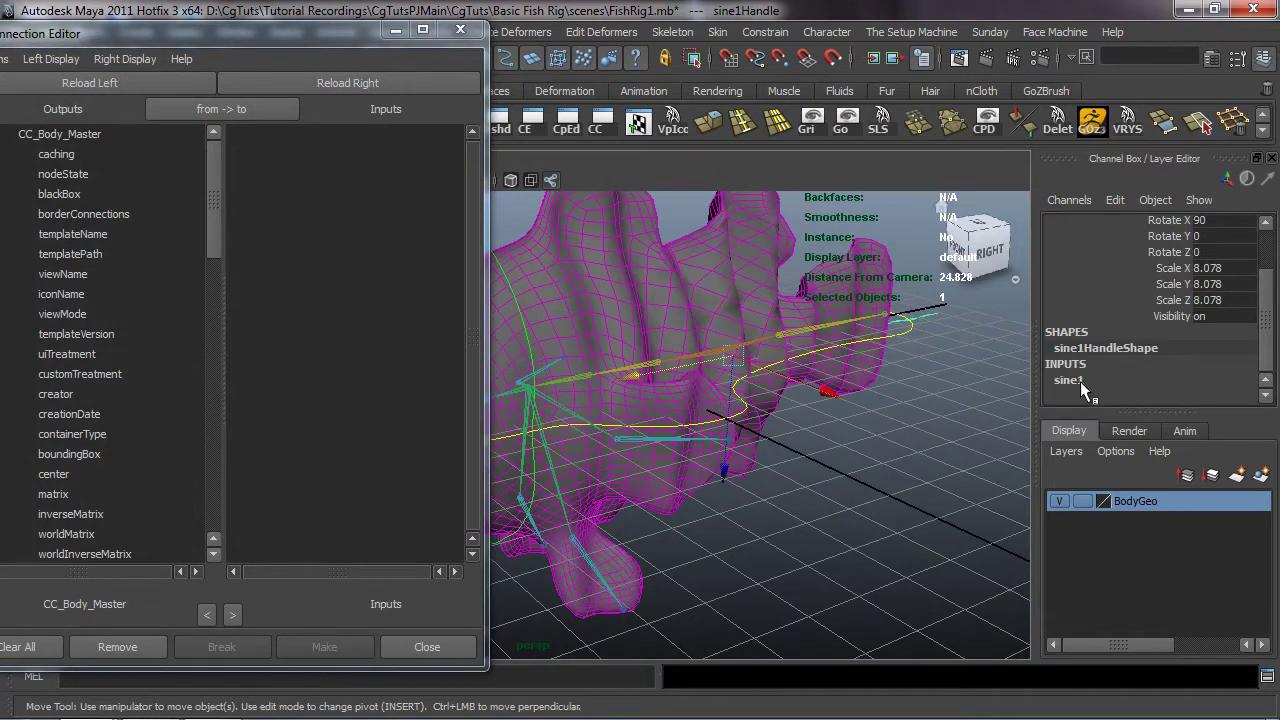
pyautogui.click(1075, 381)
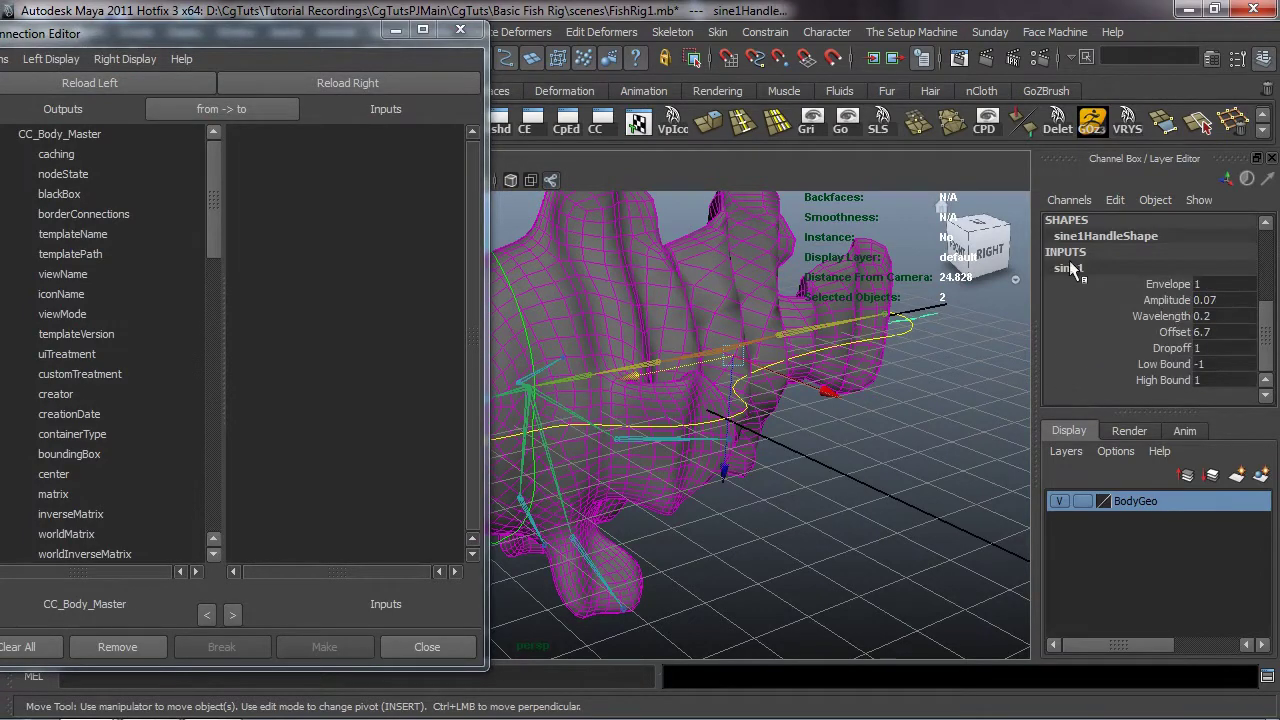
pyautogui.click(340, 84)
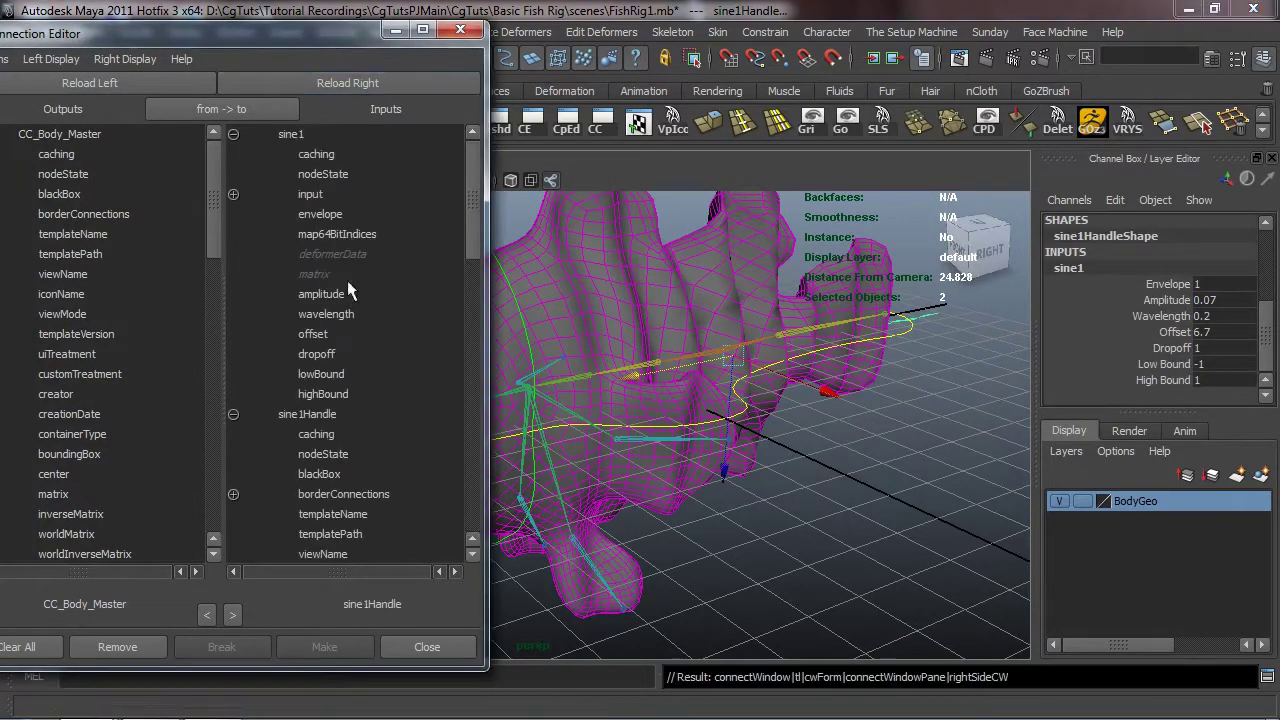
pyautogui.moveTo(325, 44); pyautogui.dragTo(363, 37)
# - Connect CC_Body_Master's Tuts_Envelope to sine1's envelope and Tuts_Amplitude to its amplitude
pyautogui.scroll(-15, 125, 458)
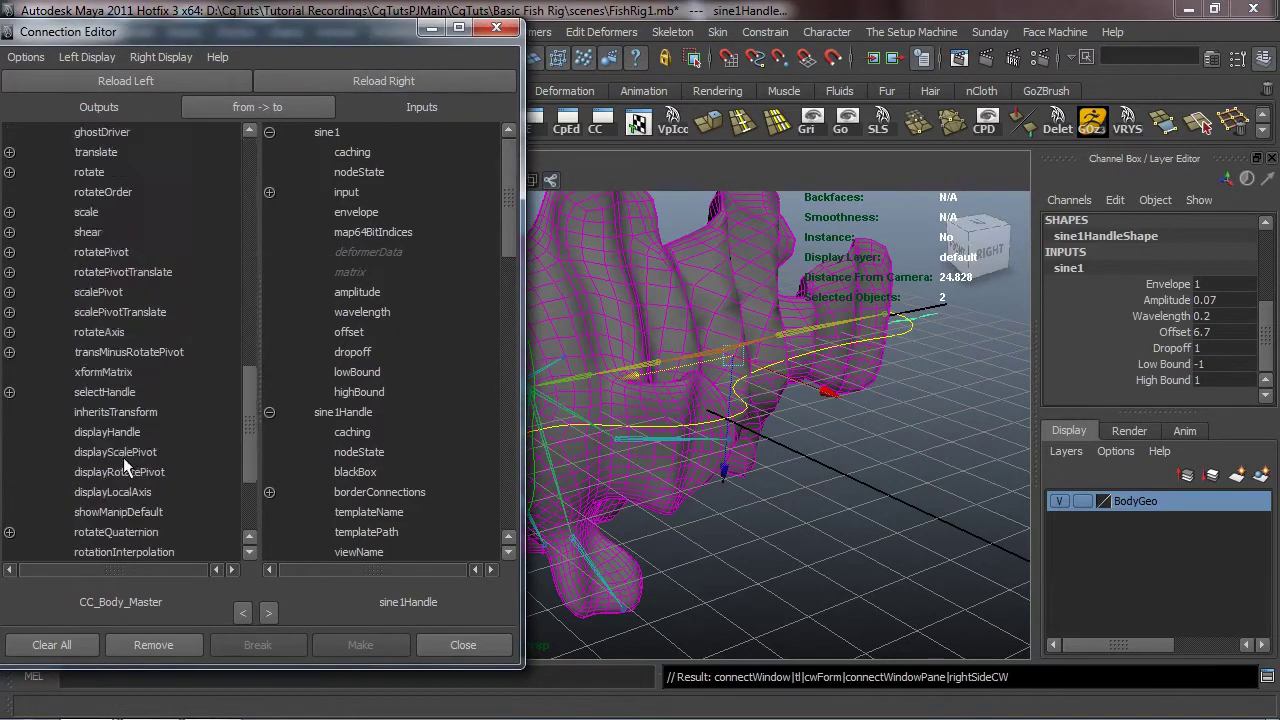
pyautogui.click(140, 455)
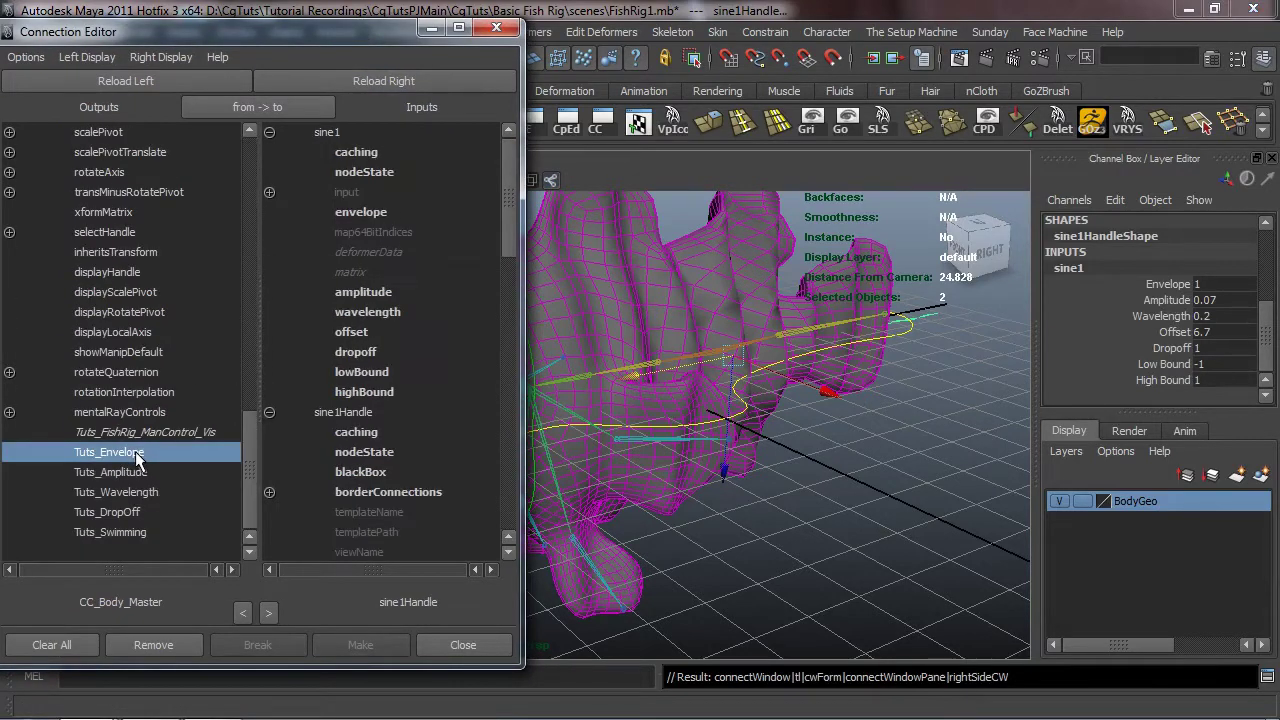
pyautogui.click(351, 213)
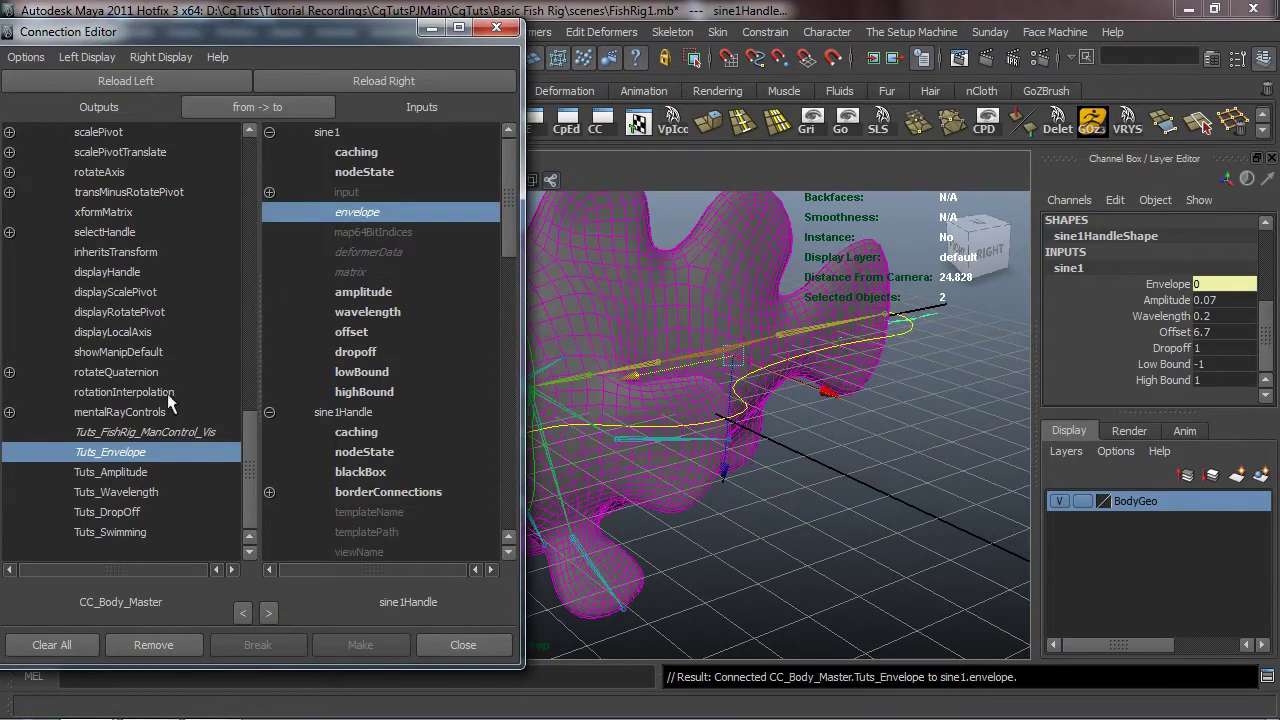
pyautogui.click(127, 471)
pyautogui.click(357, 296)
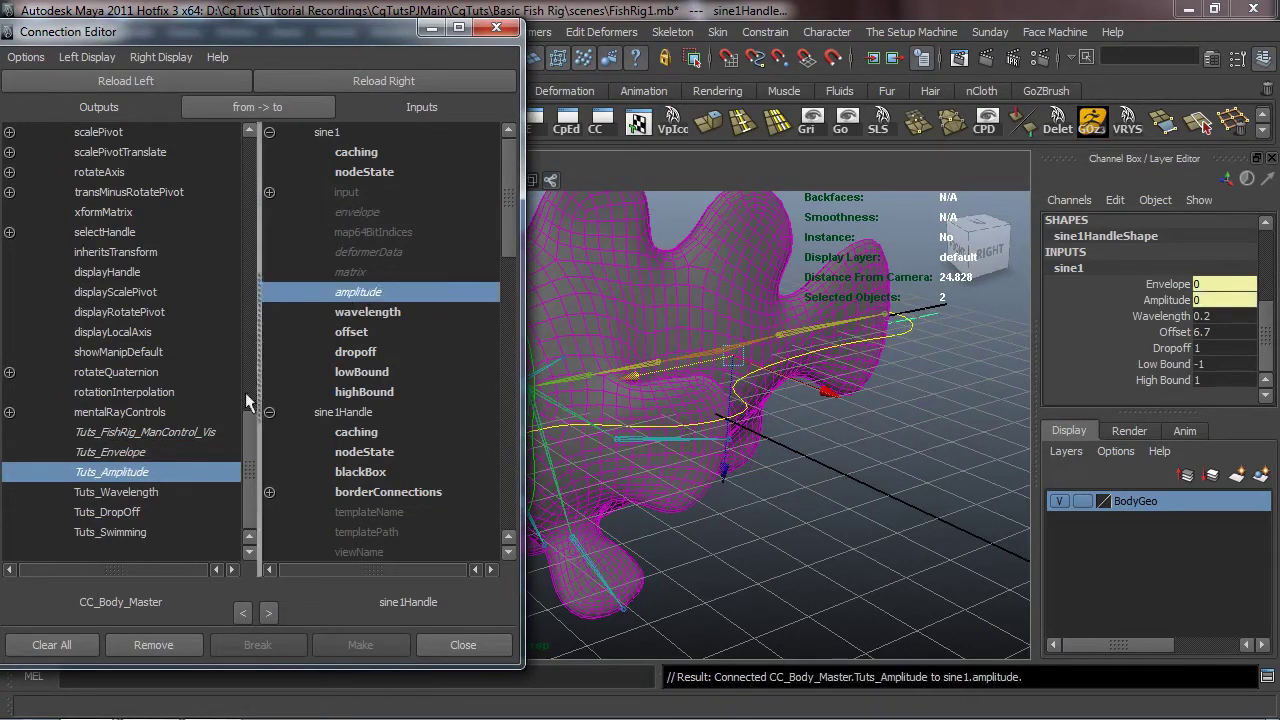
# - Connect Tuts_Wavelength to sine1's wavelength and Tuts_DropOff to its dropoff
pyautogui.click(148, 492)
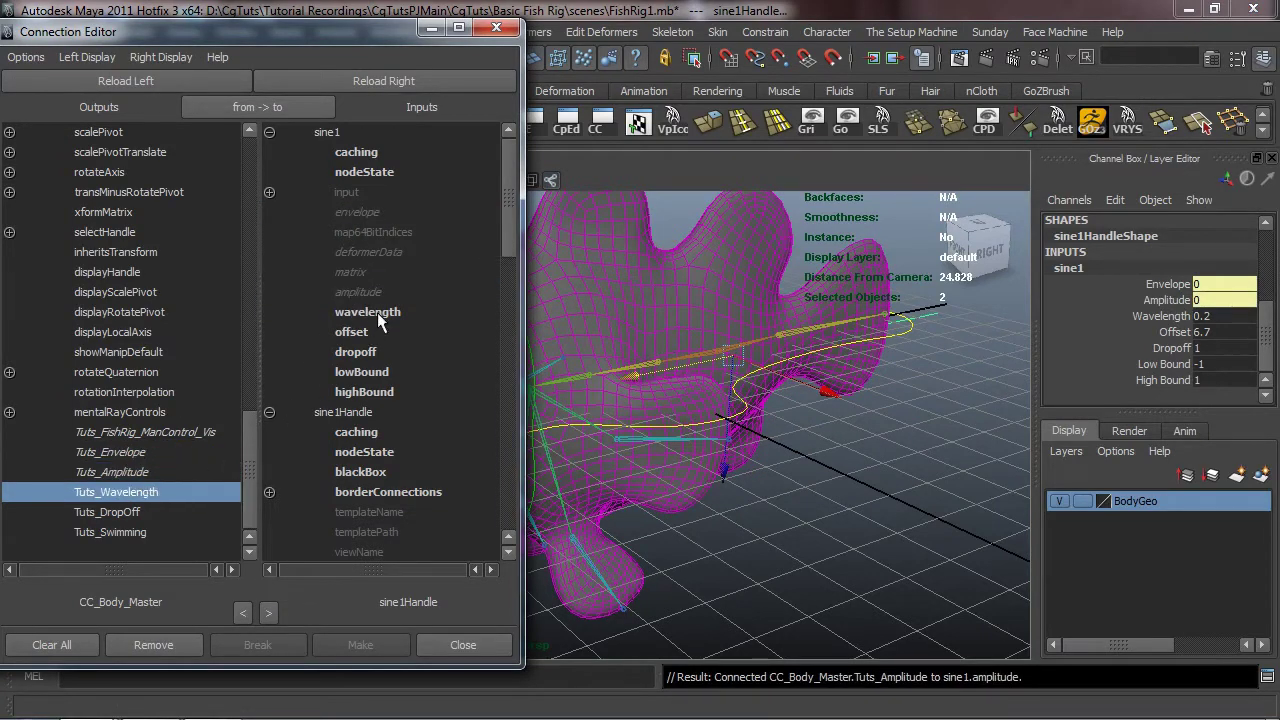
pyautogui.click(377, 312)
pyautogui.click(145, 510)
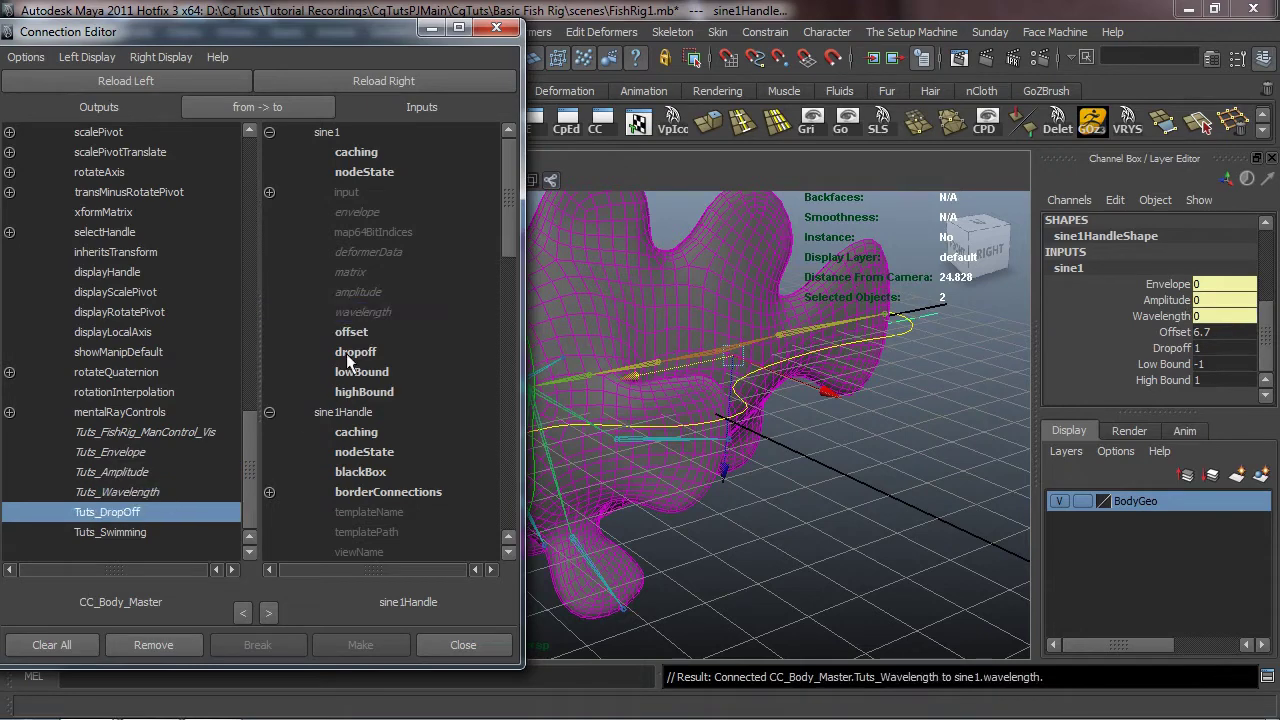
pyautogui.click(347, 358)
# - Connect Tuts_Swimming to sine1's offset and close the Connection Editor
pyautogui.click(126, 536)
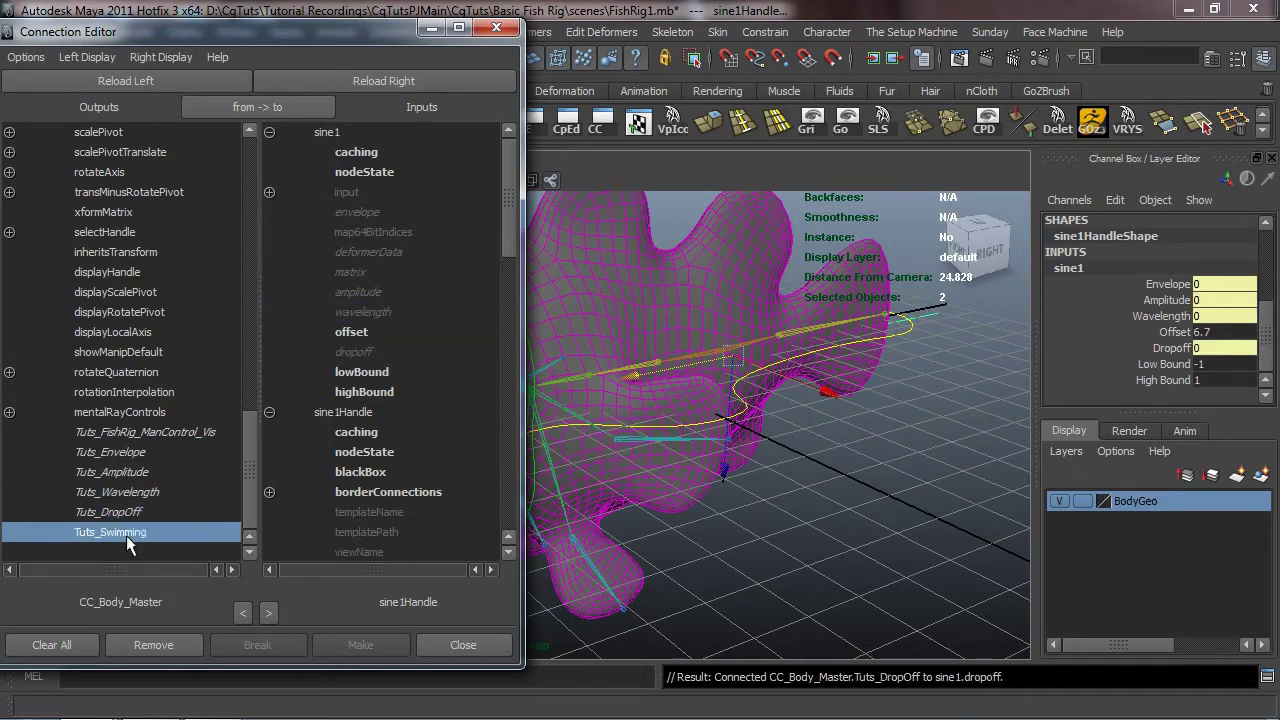
pyautogui.click(355, 334)
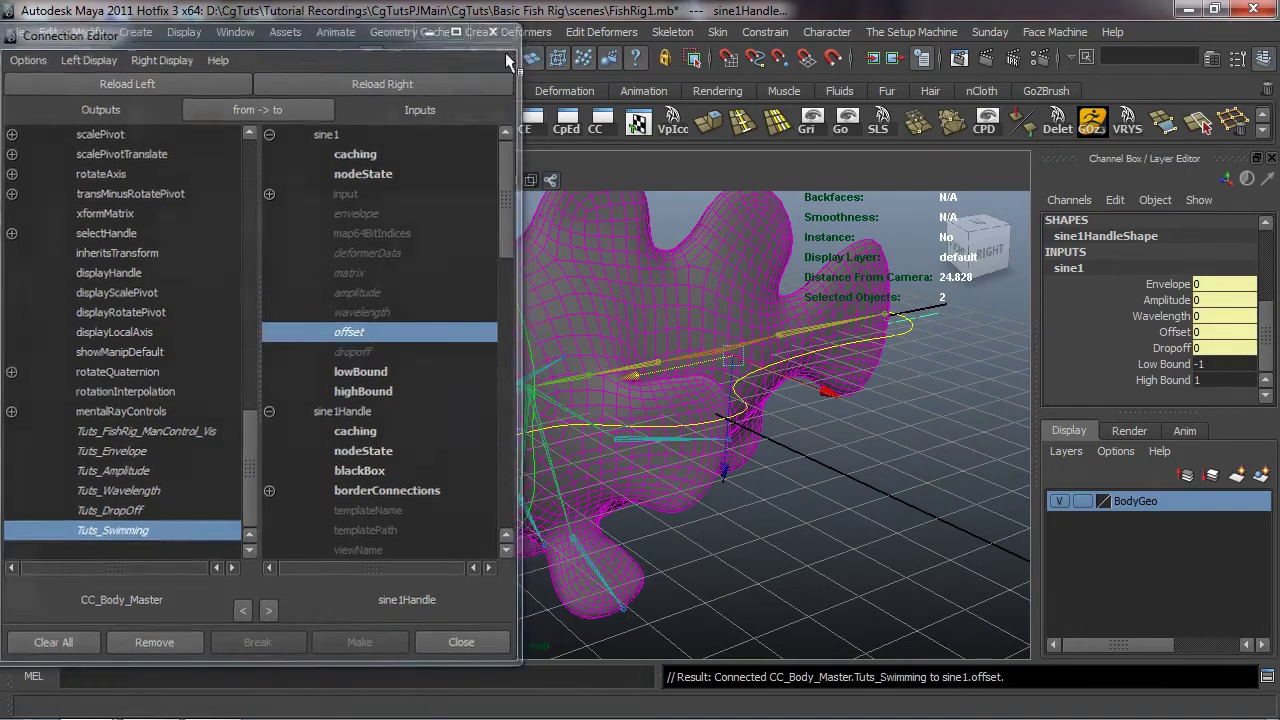
pyautogui.click(497, 30)
# - Set all five Tuts attributes, from Envelope to Swimming, to 1 on the CC_Body_Master control
pyautogui.keyDown('alt'); pyautogui.moveTo(709, 389); pyautogui.dragTo(900, 420); pyautogui.keyUp('alt')
pyautogui.click(837, 411)
pyautogui.click(808, 375)
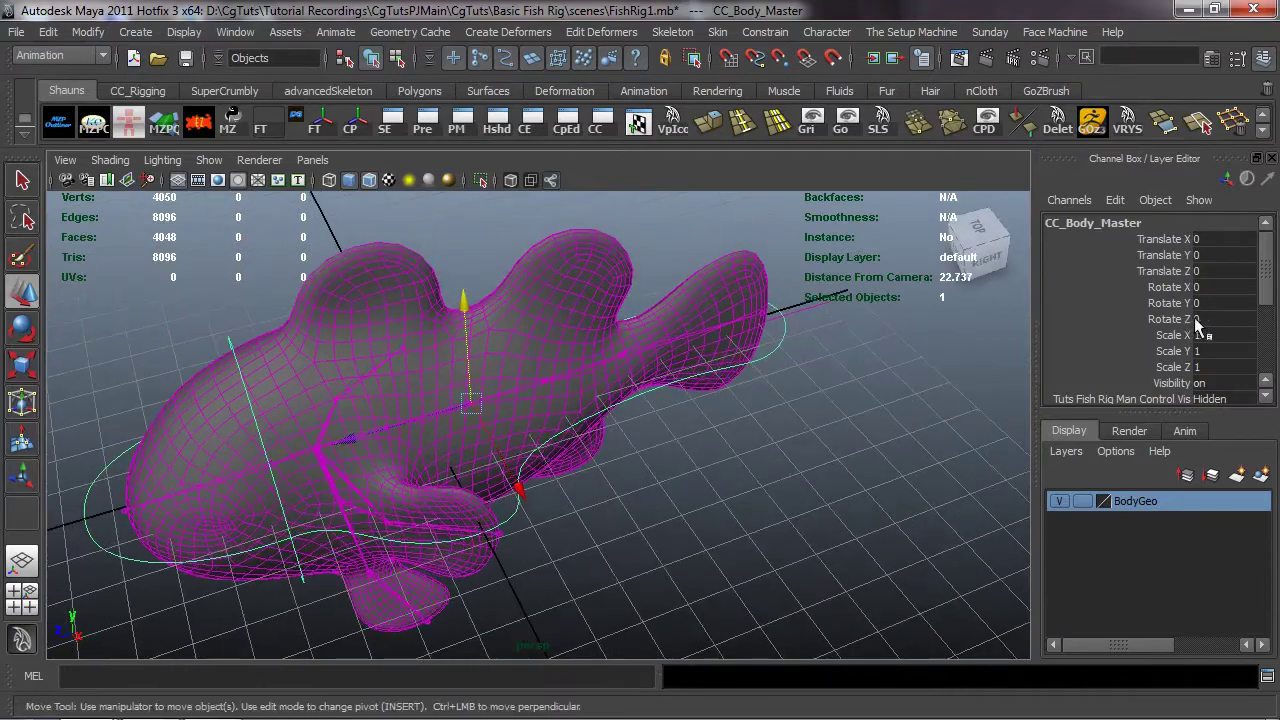
pyautogui.scroll(-3, 1206, 329)
pyautogui.moveTo(1220, 280); pyautogui.dragTo(1219, 337)
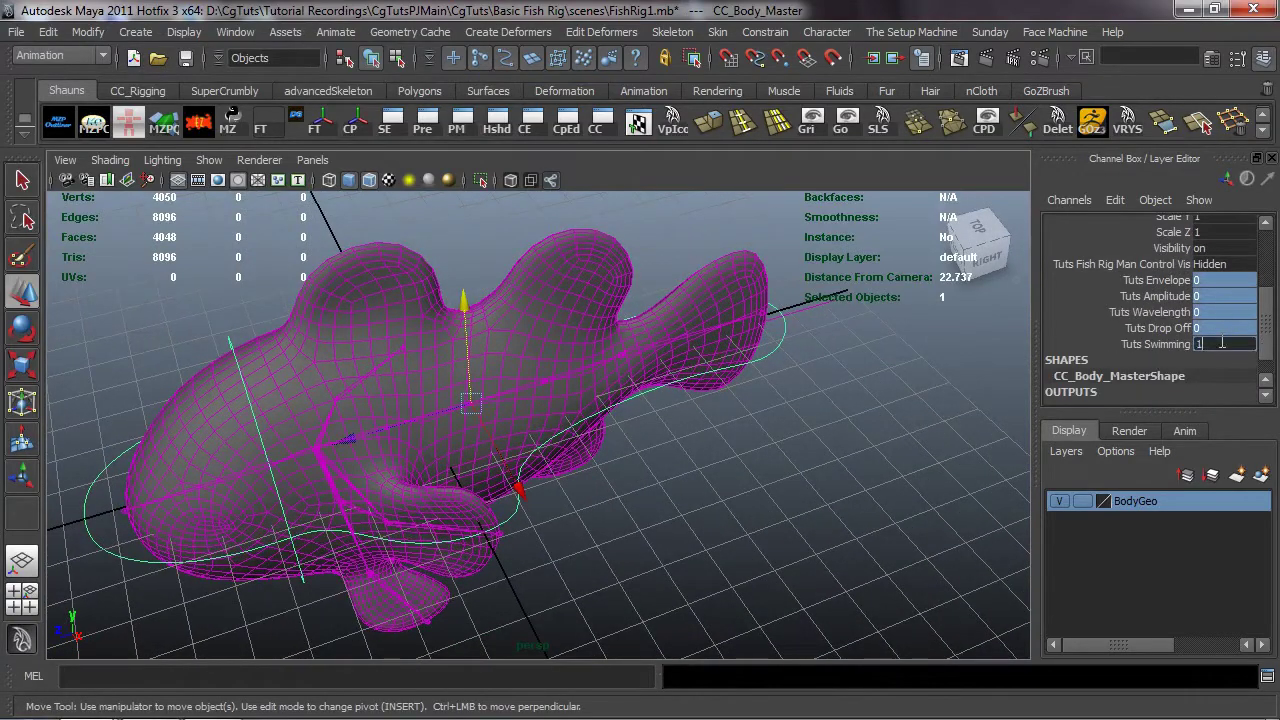
pyautogui.write('1')
pyautogui.press('Return')
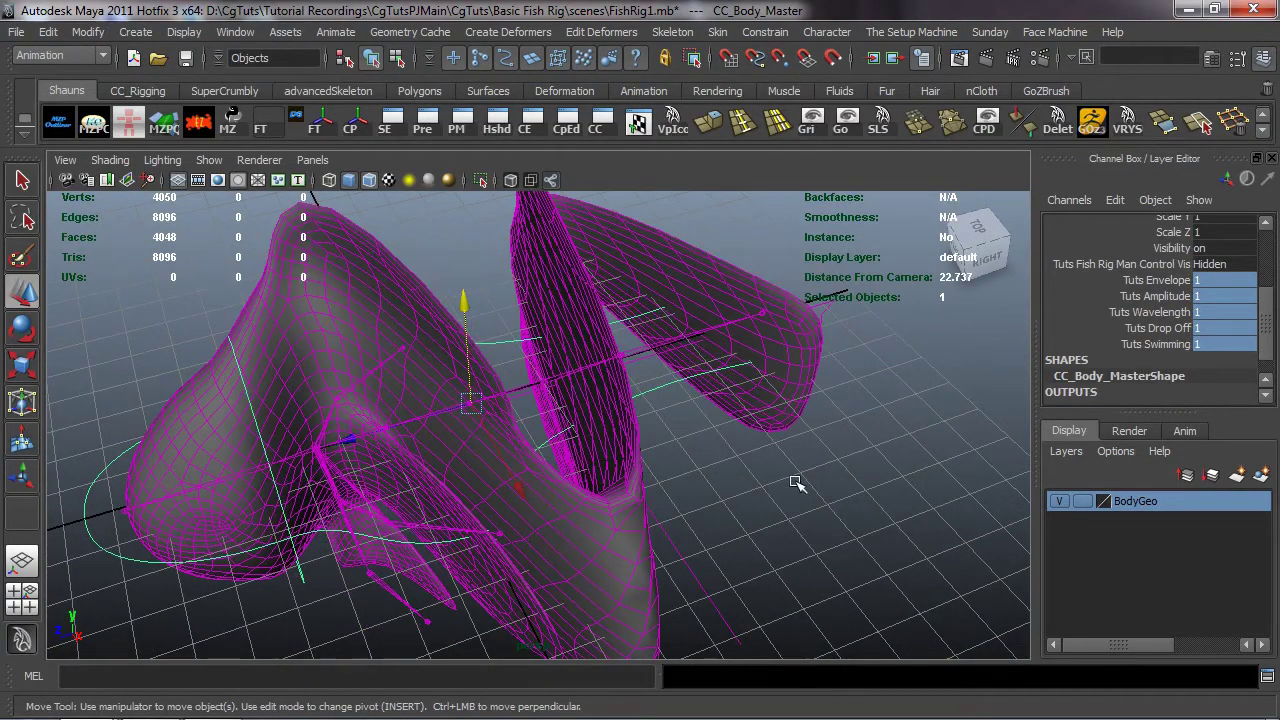
# - Test the Tuts Swimming attribute by sliding its value while viewing the fish's deformation, and clear the selection
pyautogui.keyDown('alt'); pyautogui.moveTo(791, 480); pyautogui.dragTo(830, 470); pyautogui.keyUp('alt')
pyautogui.click(1173, 347)
pyautogui.moveTo(908, 479); pyautogui.dragTo(882, 492, button='middle')
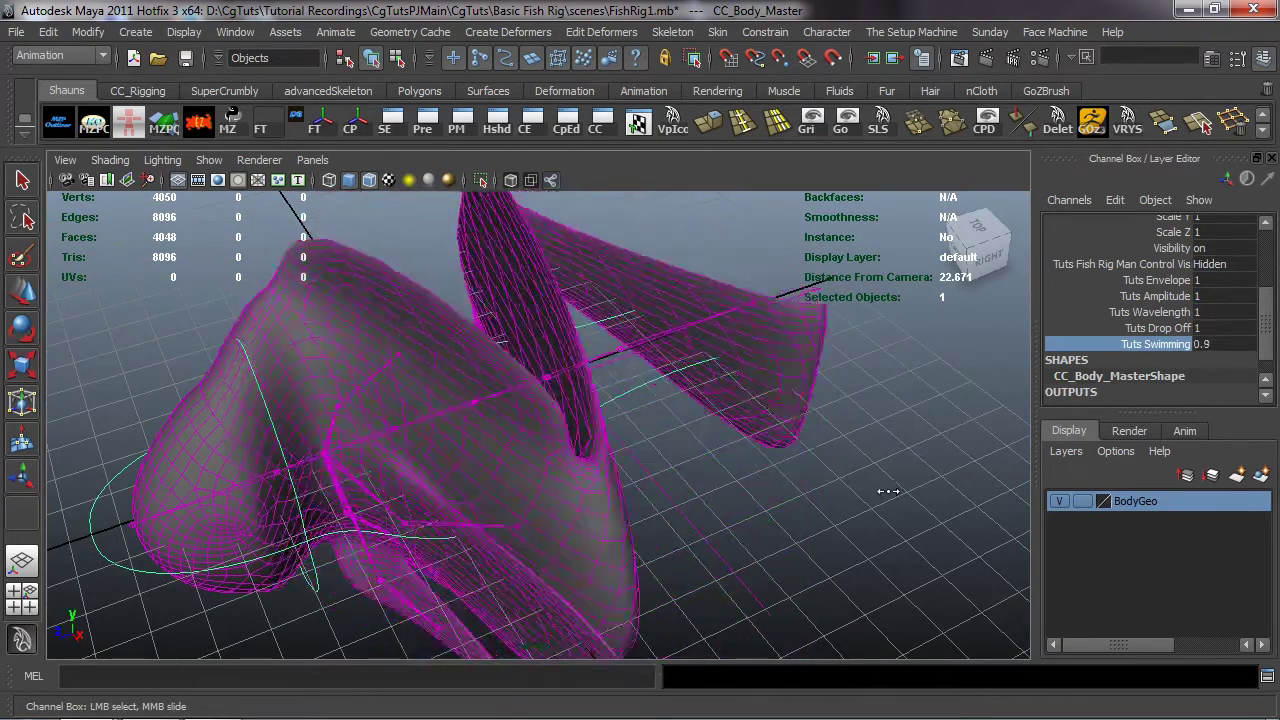
pyautogui.keyDown('alt'); pyautogui.moveTo(890, 496); pyautogui.dragTo(551, 423); pyautogui.keyUp('alt')
pyautogui.moveTo(452, 422)
pyautogui.keyDown('alt'); pyautogui.mouseDown()
pyautogui.moveTo(277, 429)
pyautogui.moveTo(303, 430)
pyautogui.mouseUp(); pyautogui.keyUp('alt')
pyautogui.click(303, 430)
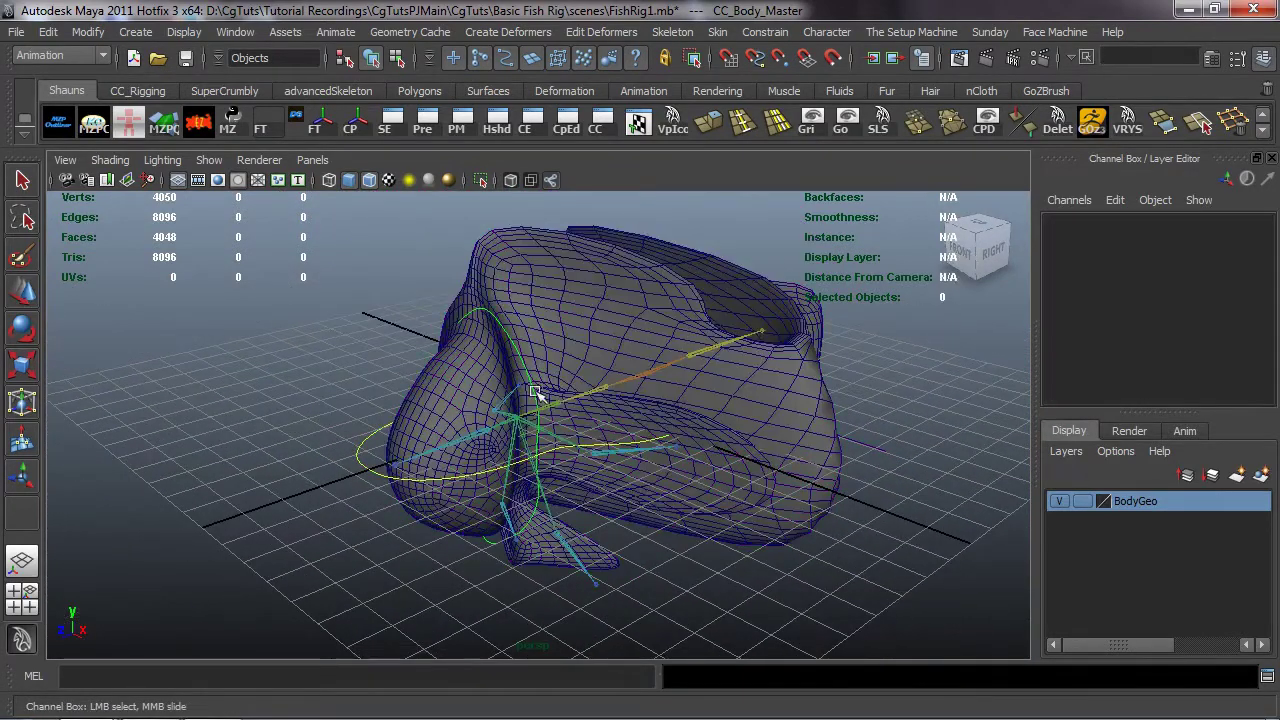
# - Edit CC_Body_Master's Tuts_Swimming attribute to have a maximum of 1000
pyautogui.click(363, 468)
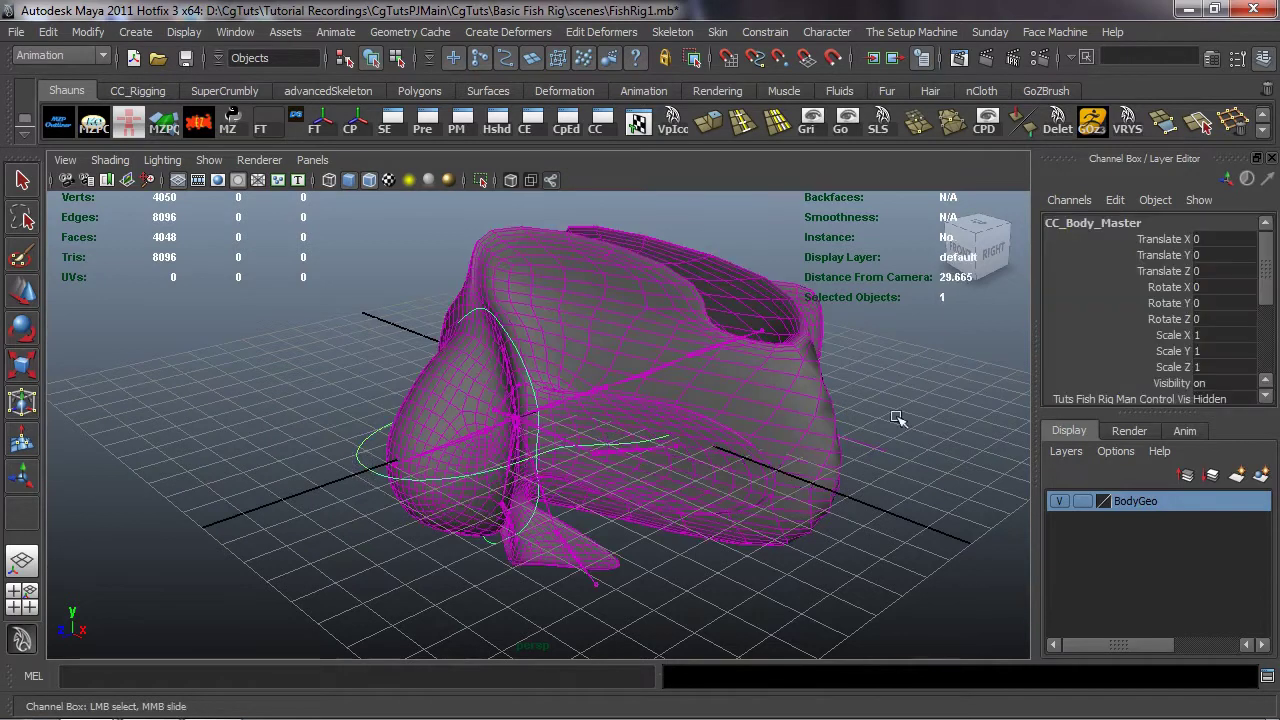
pyautogui.scroll(-5, 1205, 357)
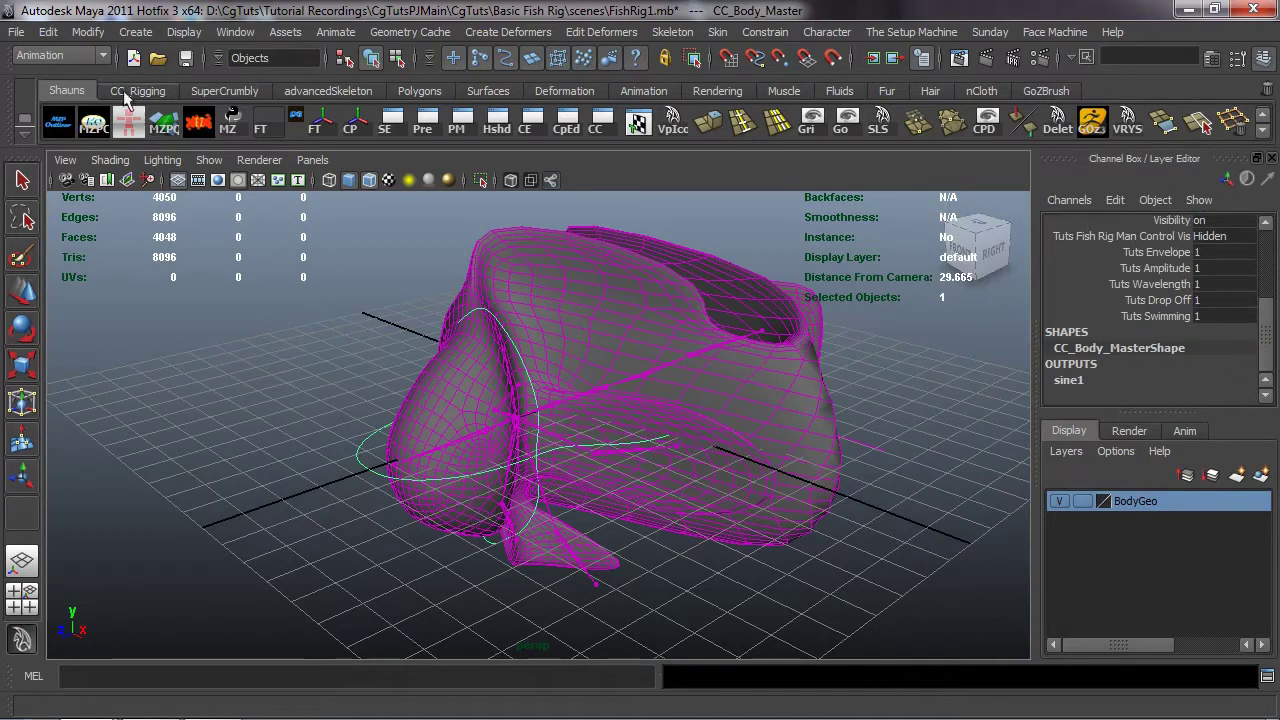
pyautogui.click(82, 33)
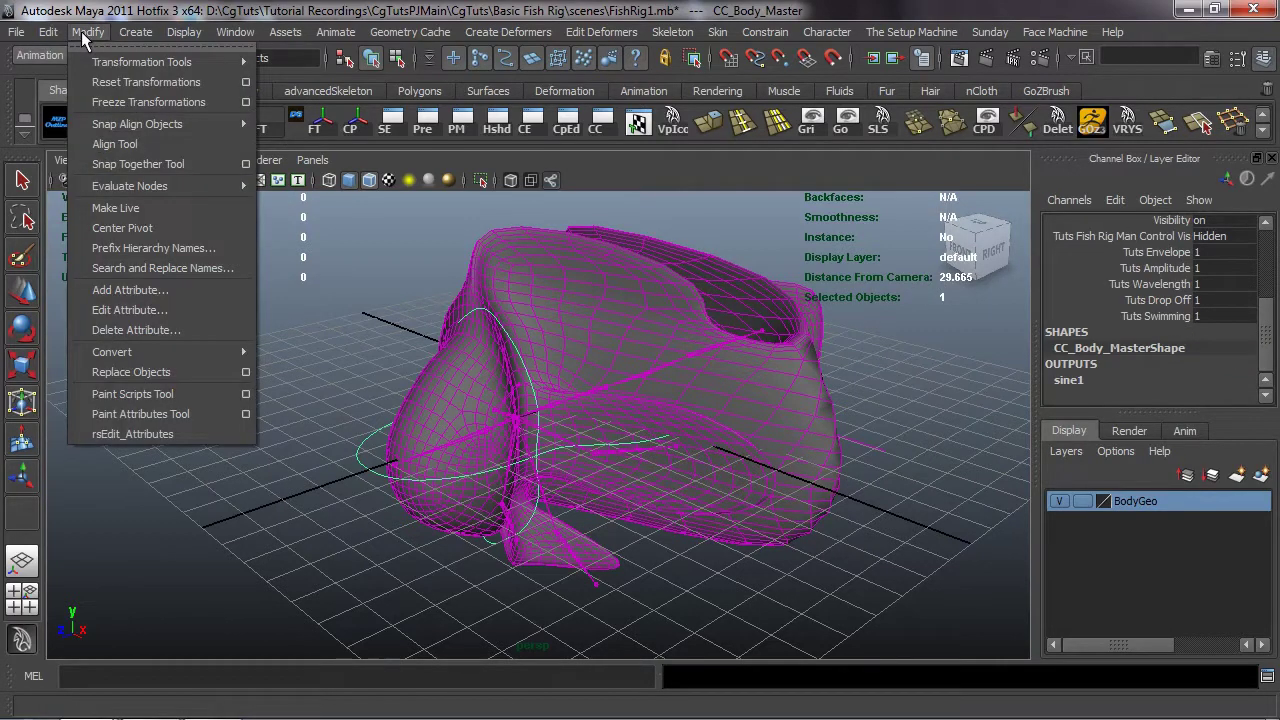
pyautogui.click(116, 310)
pyautogui.click(520, 191)
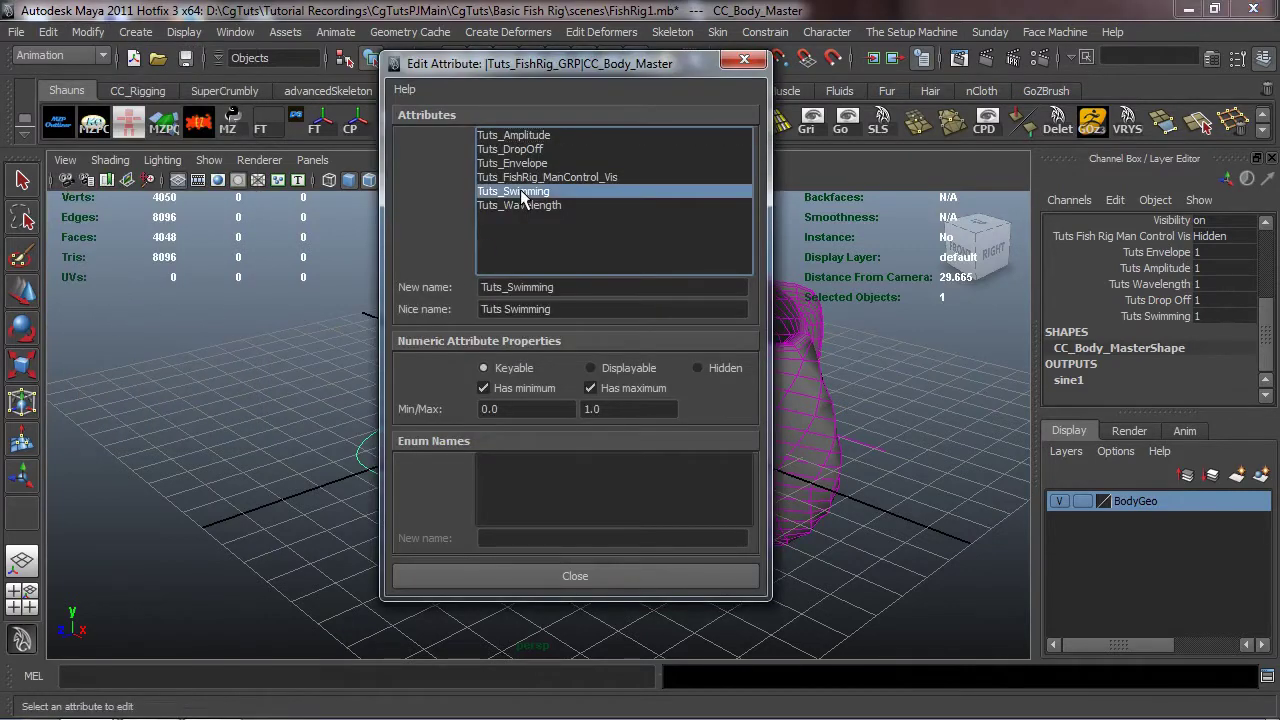
pyautogui.doubleClick(616, 410)
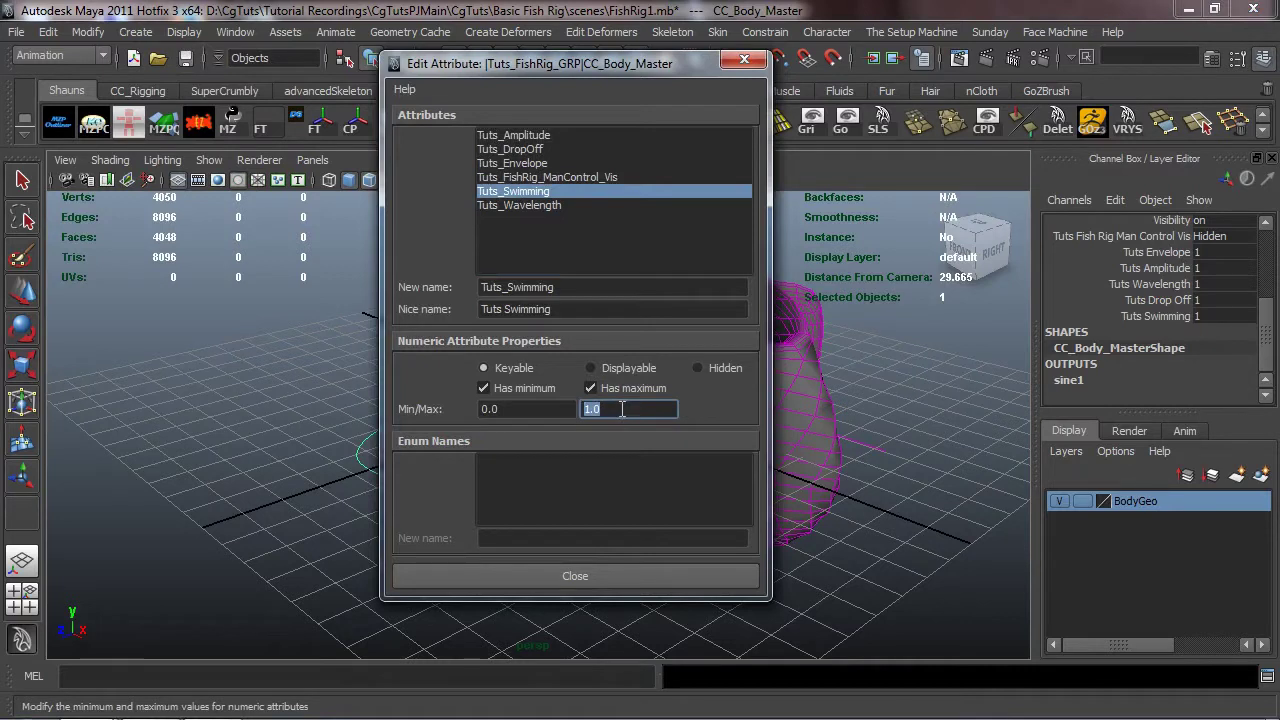
pyautogui.write('1')
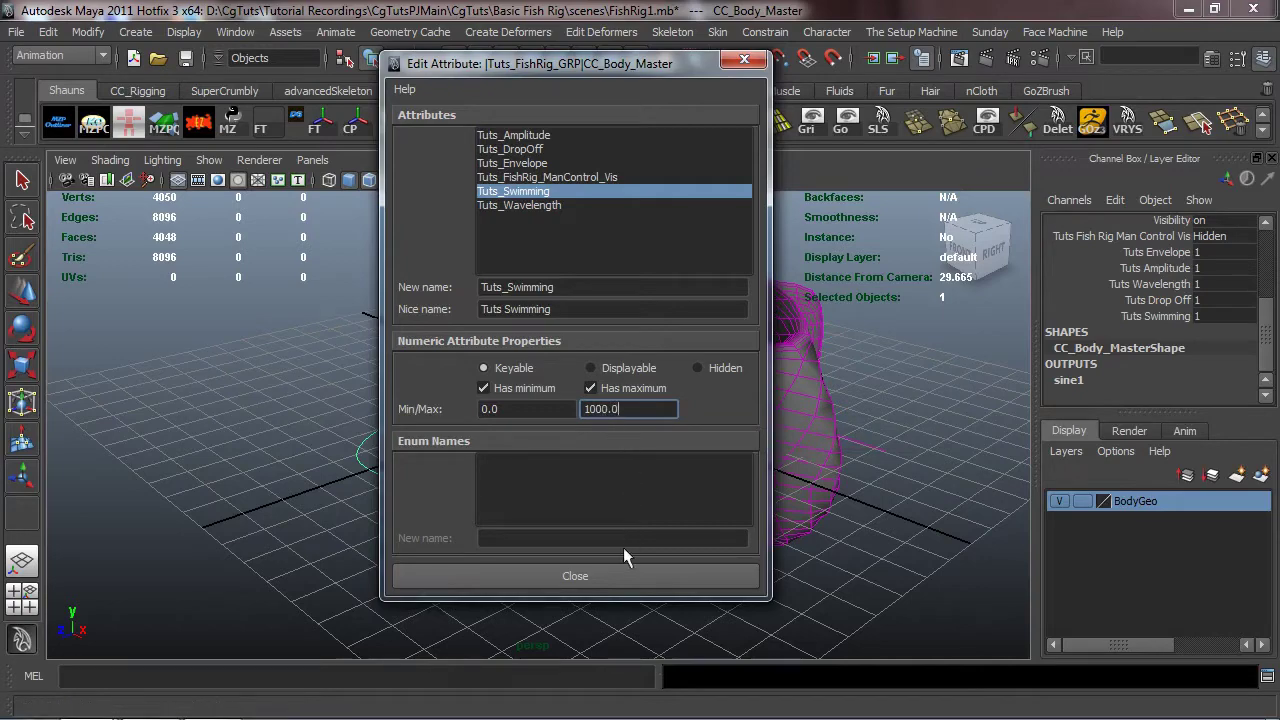
pyautogui.click(610, 575)
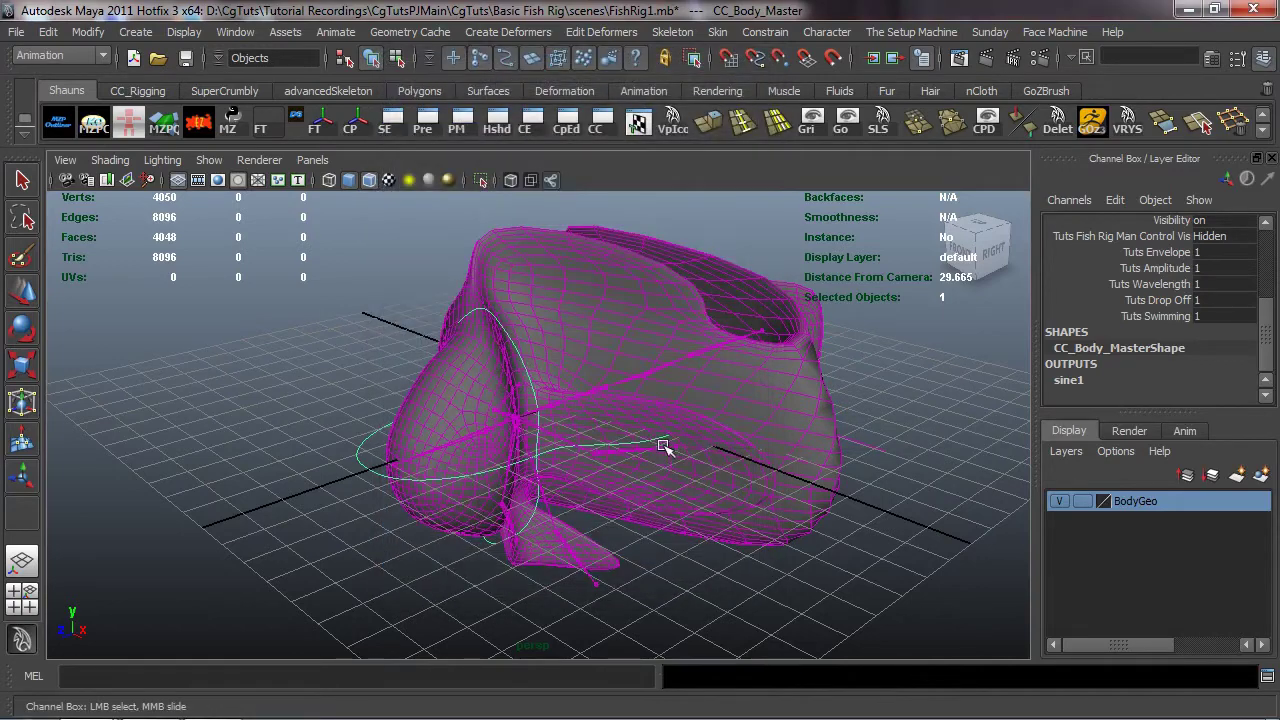
# - Slide CC_Body_Master's Tuts Swimming to 46.1 to test the deformation, and set Tuts Amplitude to 0.07
pyautogui.click(1139, 315)
pyautogui.moveTo(904, 369); pyautogui.dragTo(1172, 398, button='middle')
pyautogui.click(1204, 252)
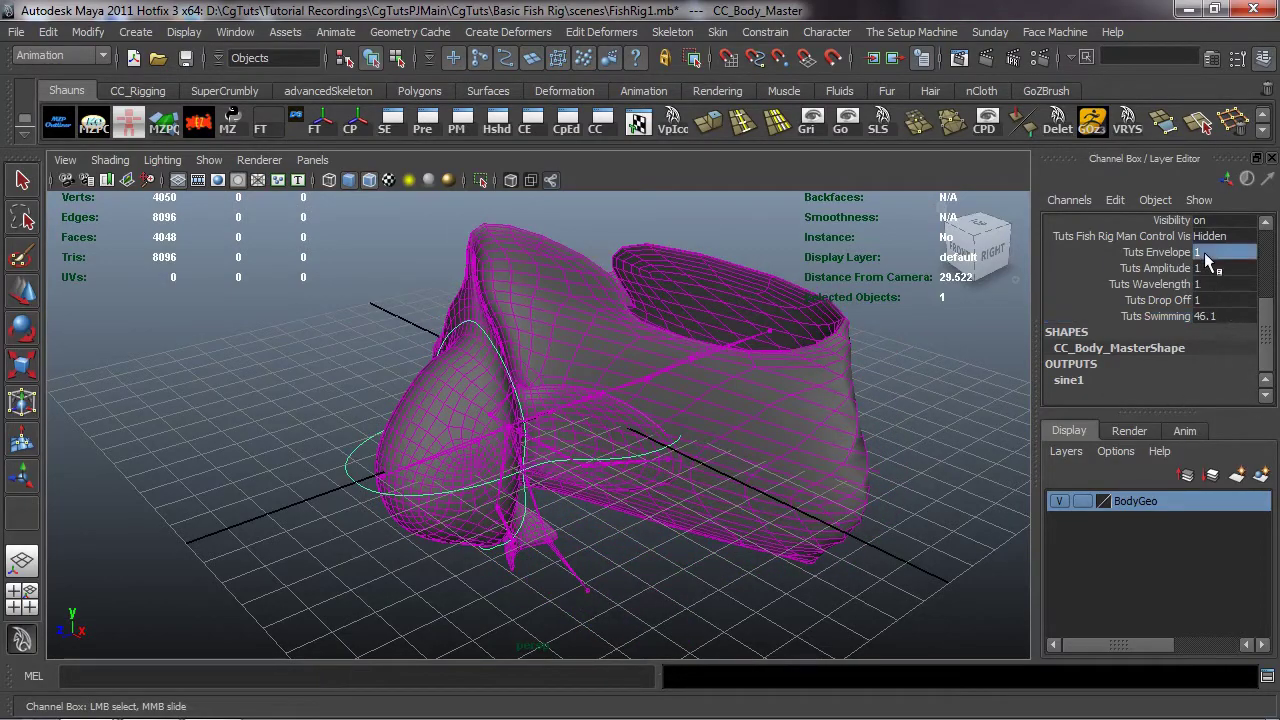
pyautogui.click(1210, 268)
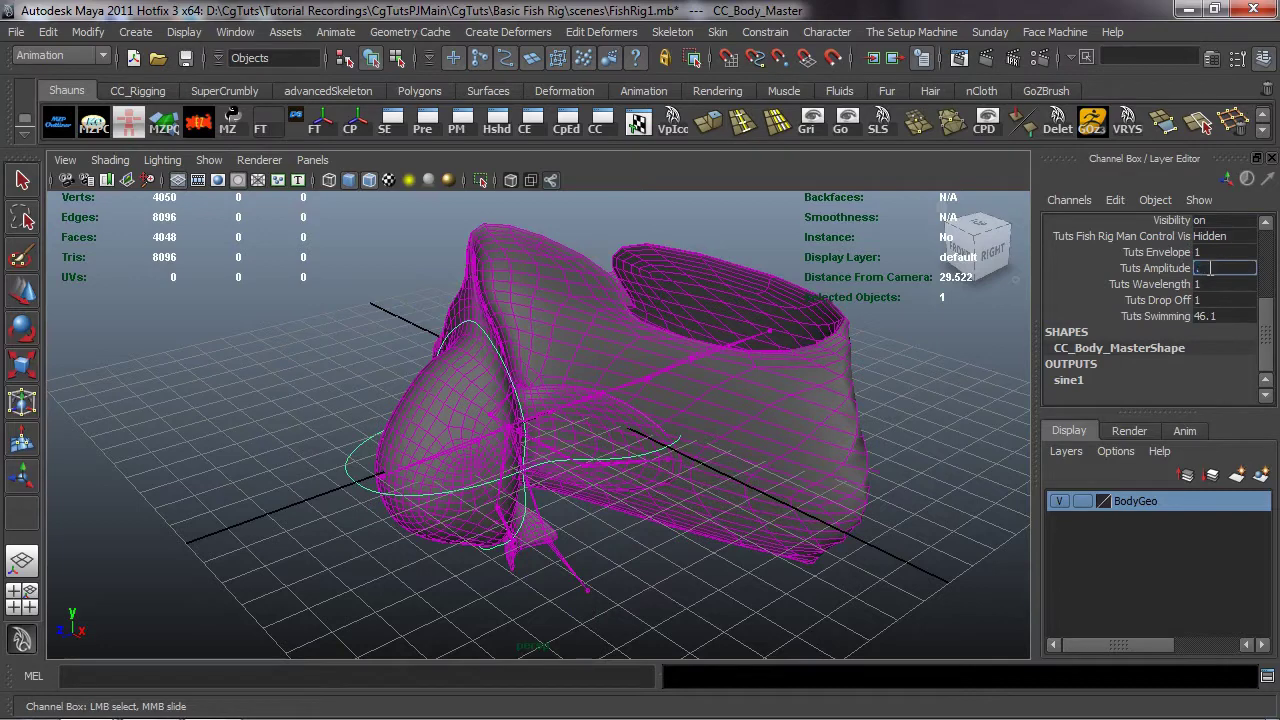
pyautogui.write('.07')
pyautogui.press('Return')
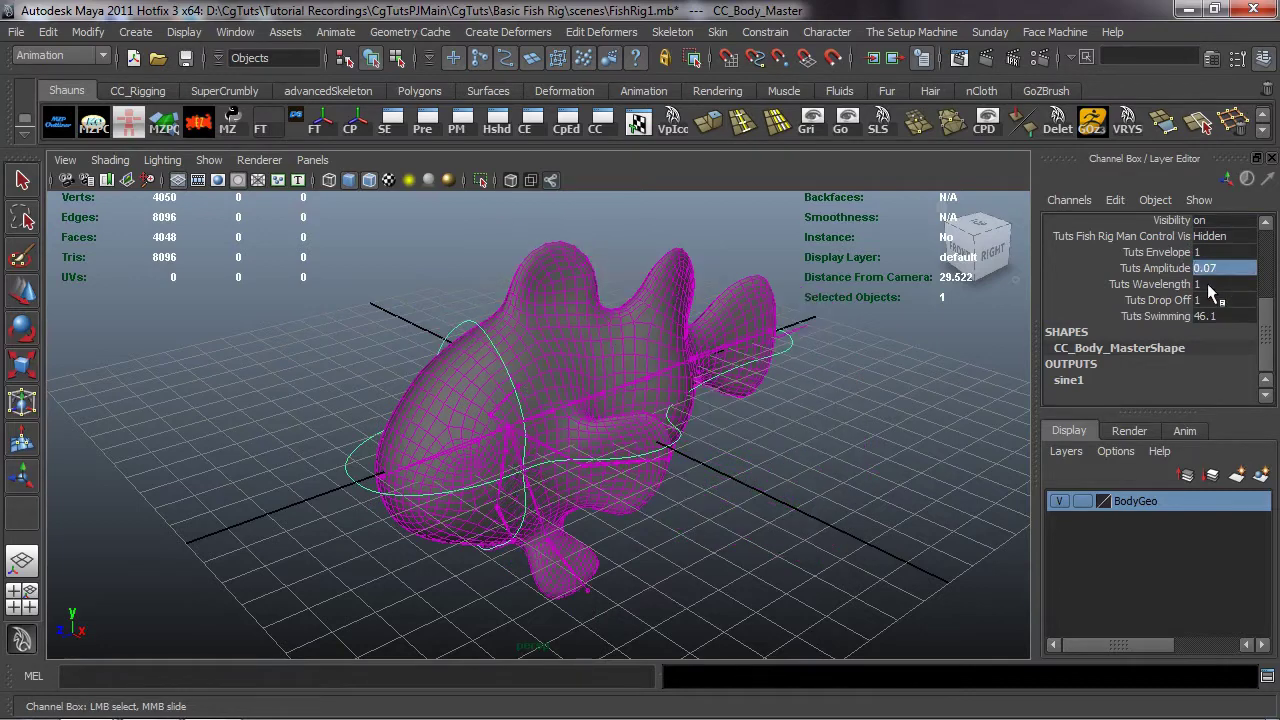
# - Lower Tuts Wavelength to 0.8 and slide Tuts Swimming to test the fish's swimming motion
pyautogui.click(1175, 285)
pyautogui.moveTo(880, 363); pyautogui.dragTo(886, 362, button='middle')
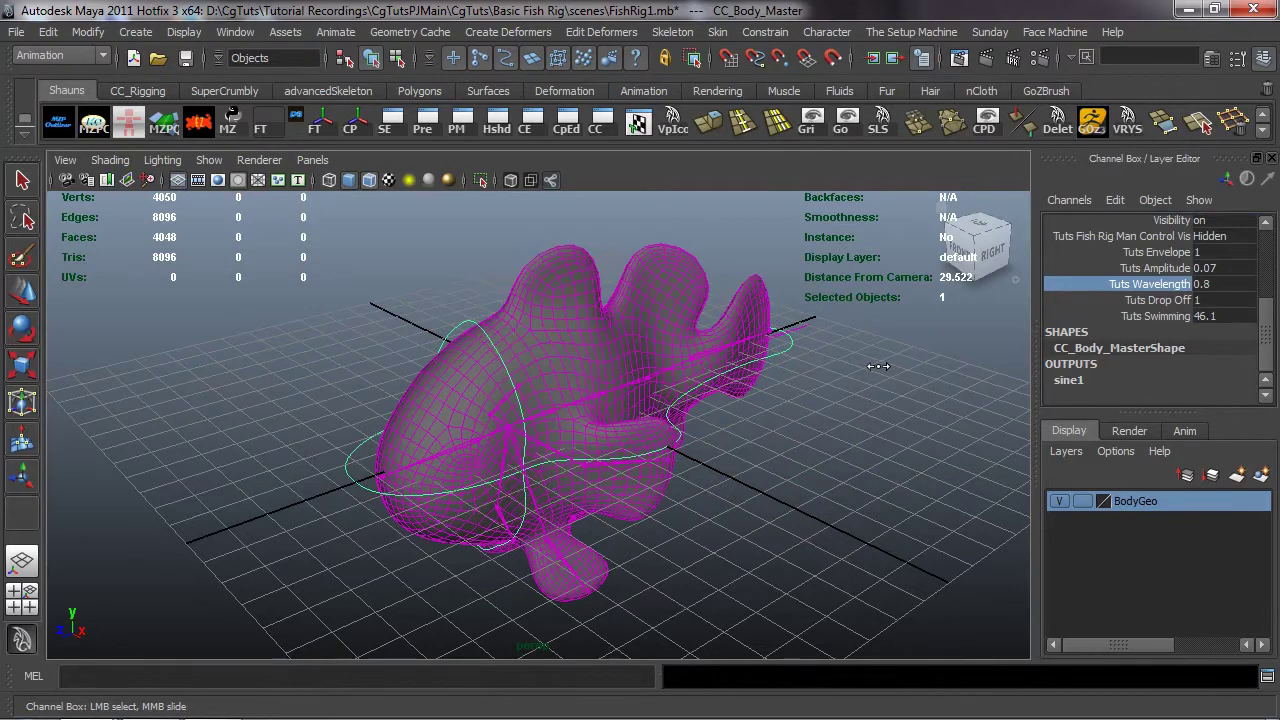
pyautogui.click(1148, 315)
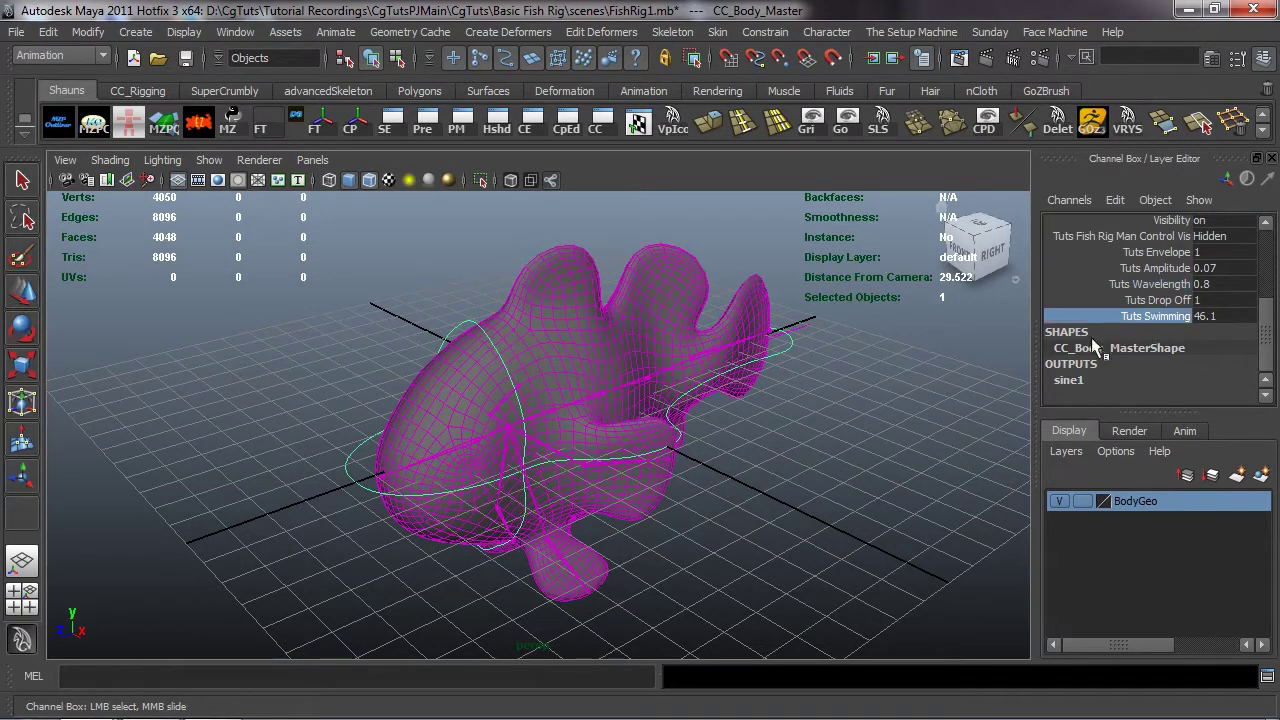
pyautogui.moveTo(678, 509); pyautogui.dragTo(835, 526, button='middle')
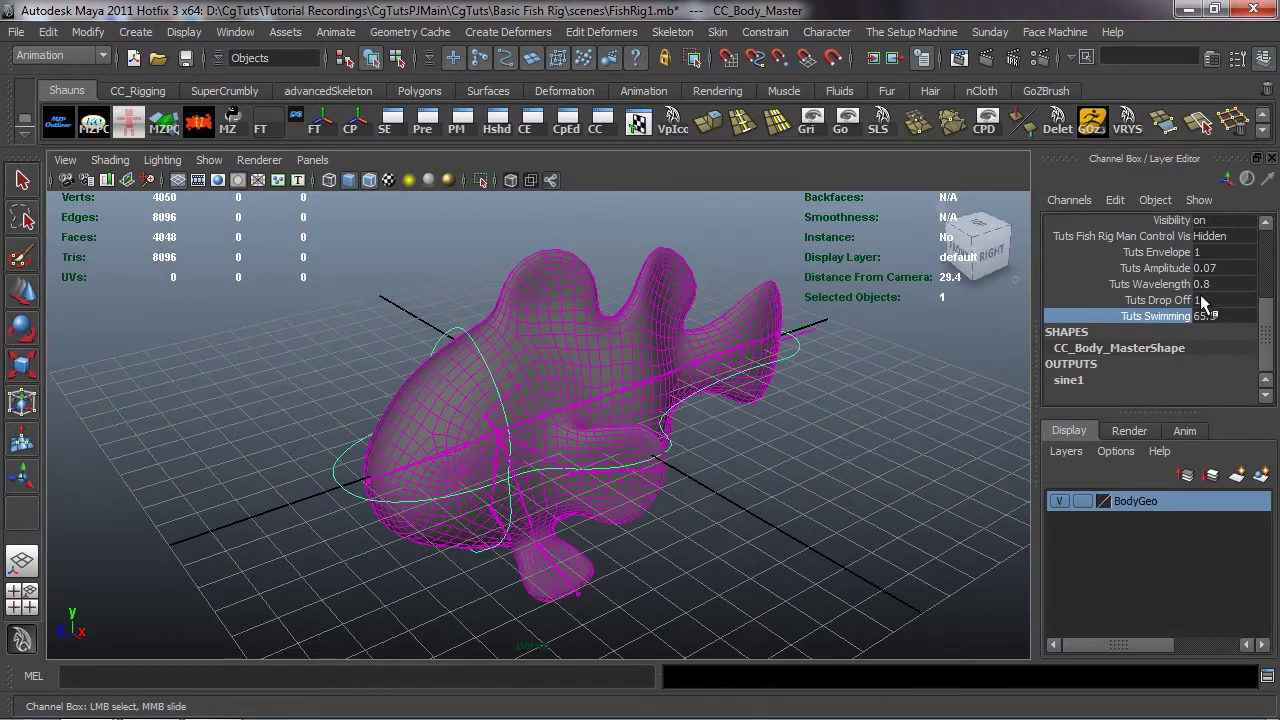
# - Reset all five Tuts attributes, from Envelope to Swimming, to 0 on the CC_Body_Master control
pyautogui.moveTo(1211, 249); pyautogui.dragTo(1209, 308)
pyautogui.write('0')
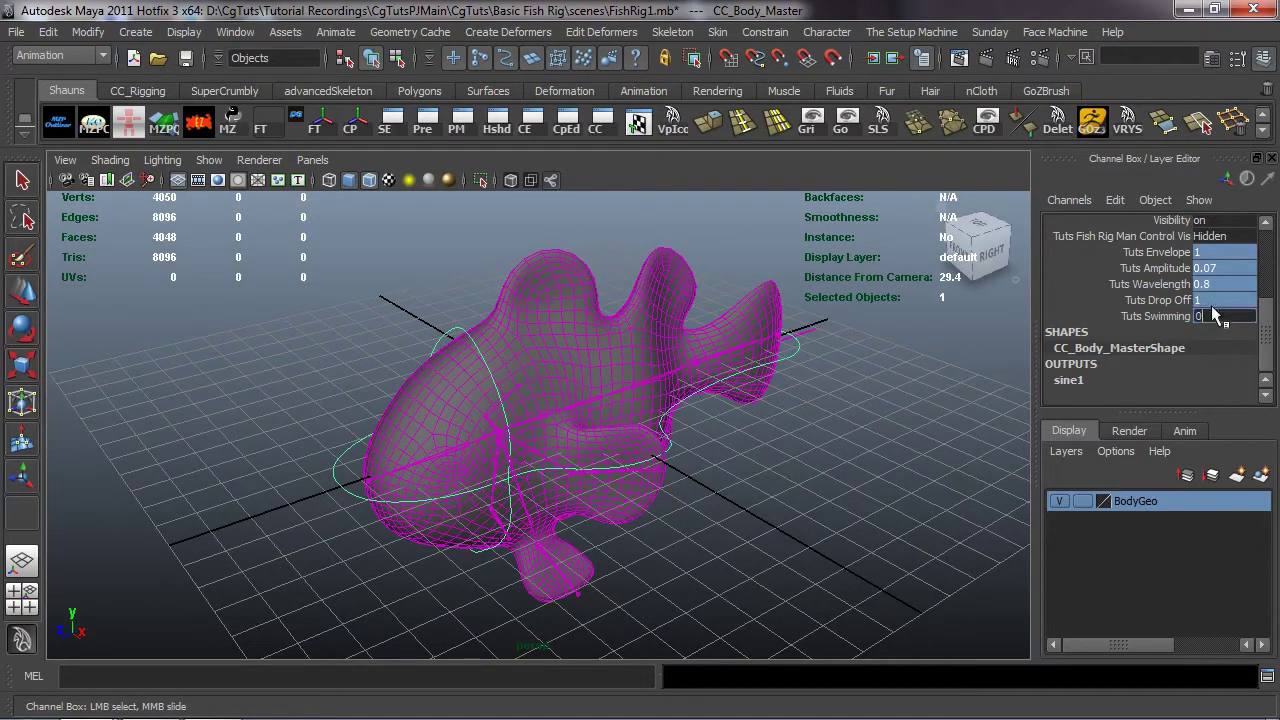
pyautogui.press('Return')
pyautogui.click(880, 403)
pyautogui.keyDown('alt'); pyautogui.moveTo(880, 403); pyautogui.dragTo(837, 363); pyautogui.keyUp('alt')
pyautogui.click(837, 363)
pyautogui.keyDown('alt'); pyautogui.moveTo(826, 449); pyautogui.dragTo(880, 450); pyautogui.keyUp('alt')
# - Group sine1Handle on its own and rename the new group Tuts__SwimNode_GRP
pyautogui.click(59, 125)
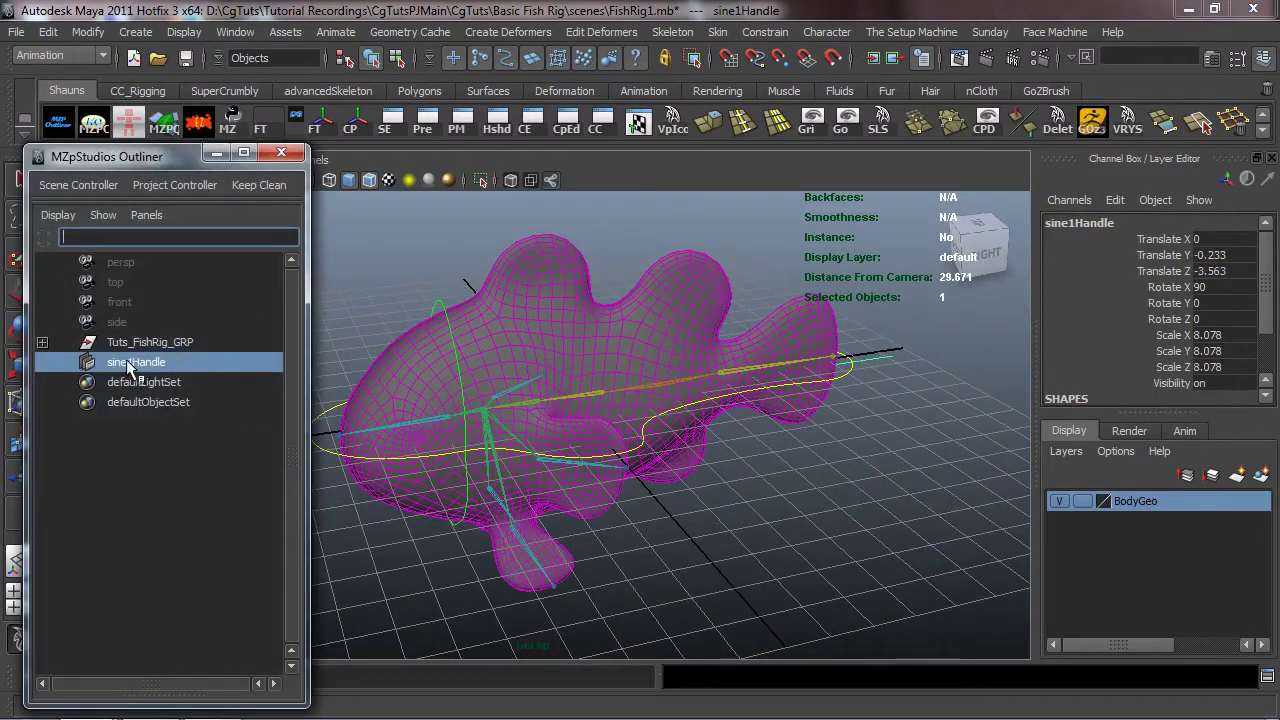
pyautogui.keyDown('alt'); pyautogui.moveTo(430, 560); pyautogui.dragTo(449, 571); pyautogui.keyUp('alt')
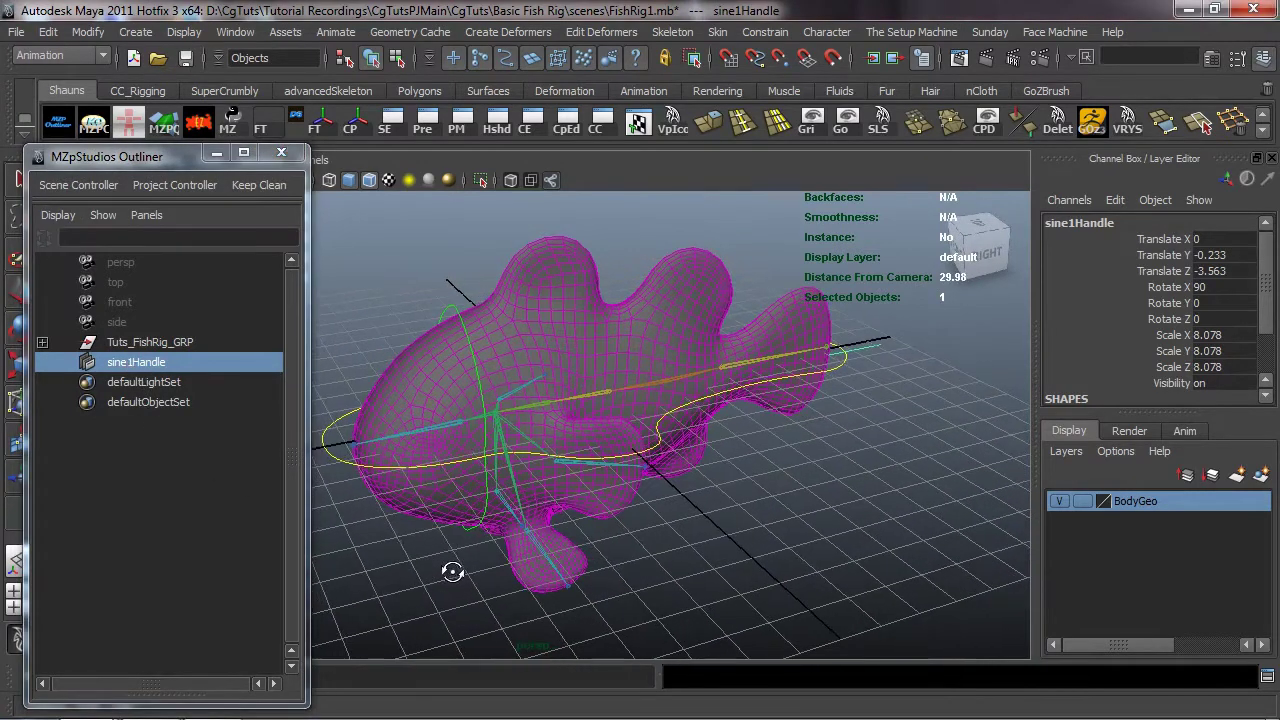
pyautogui.hotkey('ctrl', 'g')
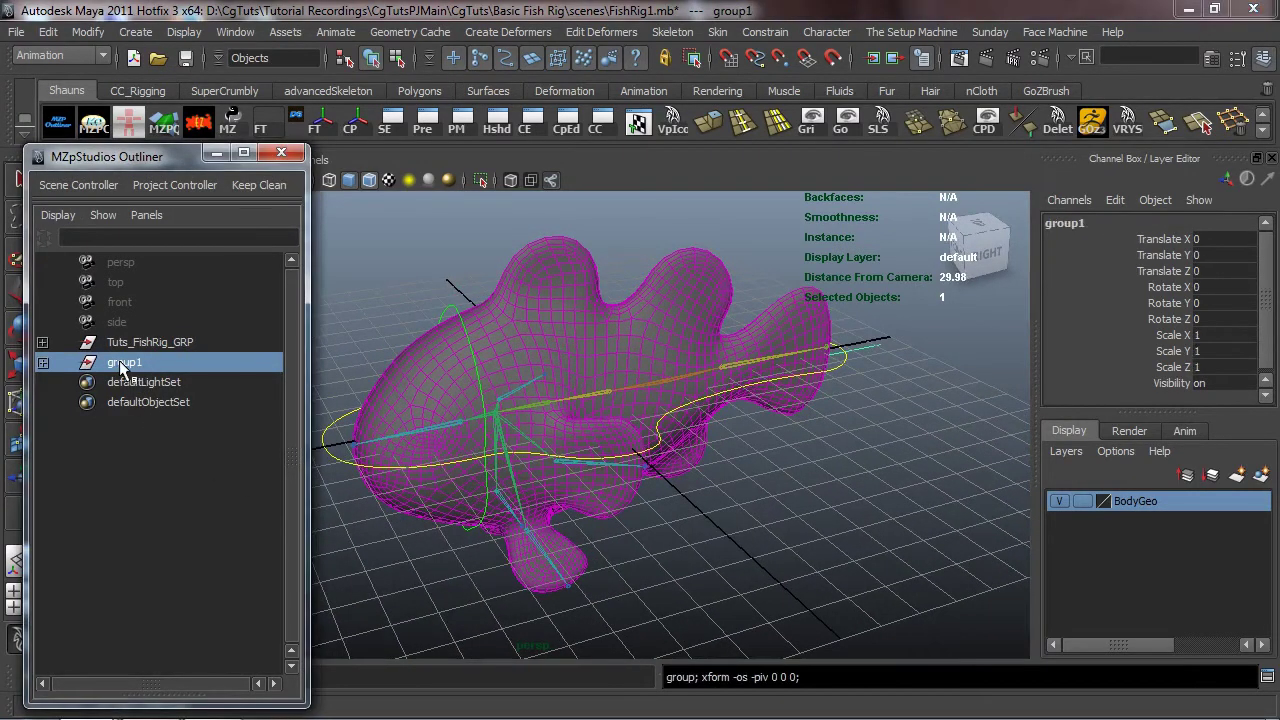
pyautogui.doubleClick(121, 361)
pyautogui.write('Tuts_SwimNode')
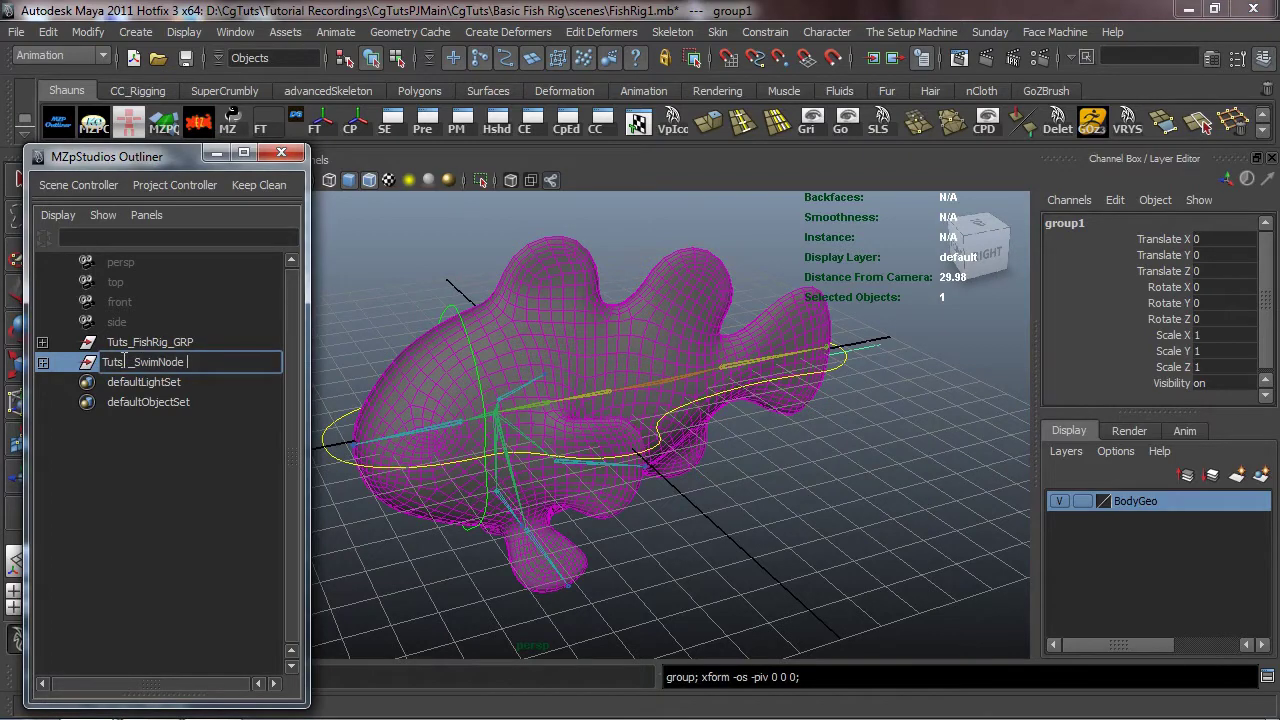
pyautogui.write('__SwimNode_GRP')
pyautogui.press('Return')
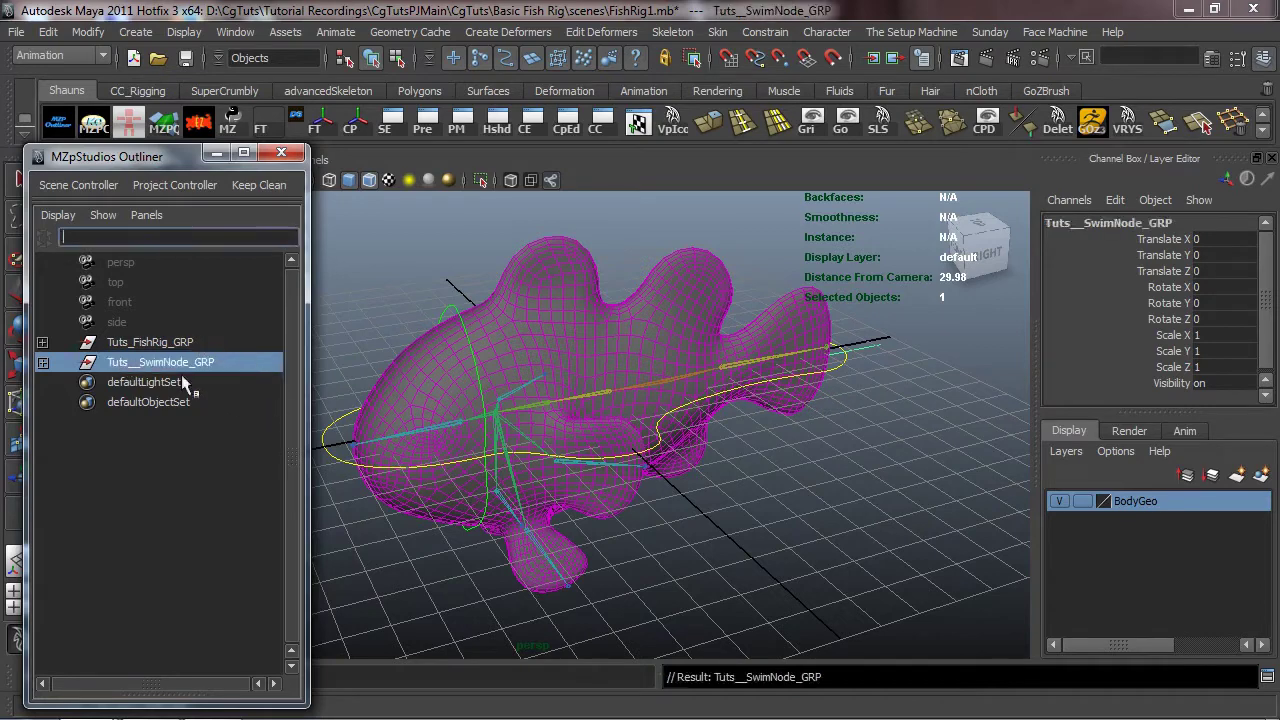
# - Start adding a keyable enum attribute with the long name Tuts_SwimNode_Vis to the CC_Body_Master control
pyautogui.keyDown('alt'); pyautogui.moveTo(612, 383); pyautogui.dragTo(609, 417); pyautogui.keyUp('alt')
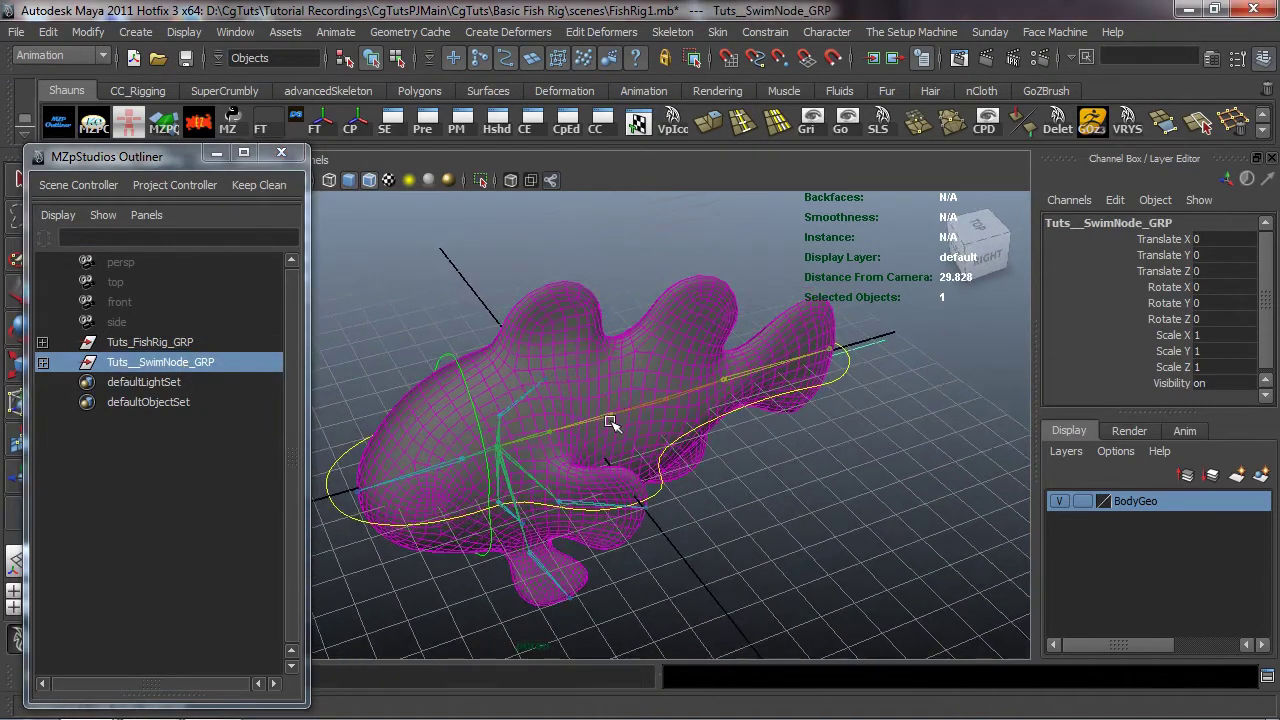
pyautogui.click(760, 486)
pyautogui.click(343, 520)
pyautogui.keyDown('alt'); pyautogui.moveTo(343, 520); pyautogui.dragTo(381, 513); pyautogui.keyUp('alt')
pyautogui.keyDown('alt'); pyautogui.moveTo(408, 469); pyautogui.dragTo(360, 398, button='right'); pyautogui.keyUp('alt')
pyautogui.click(88, 31)
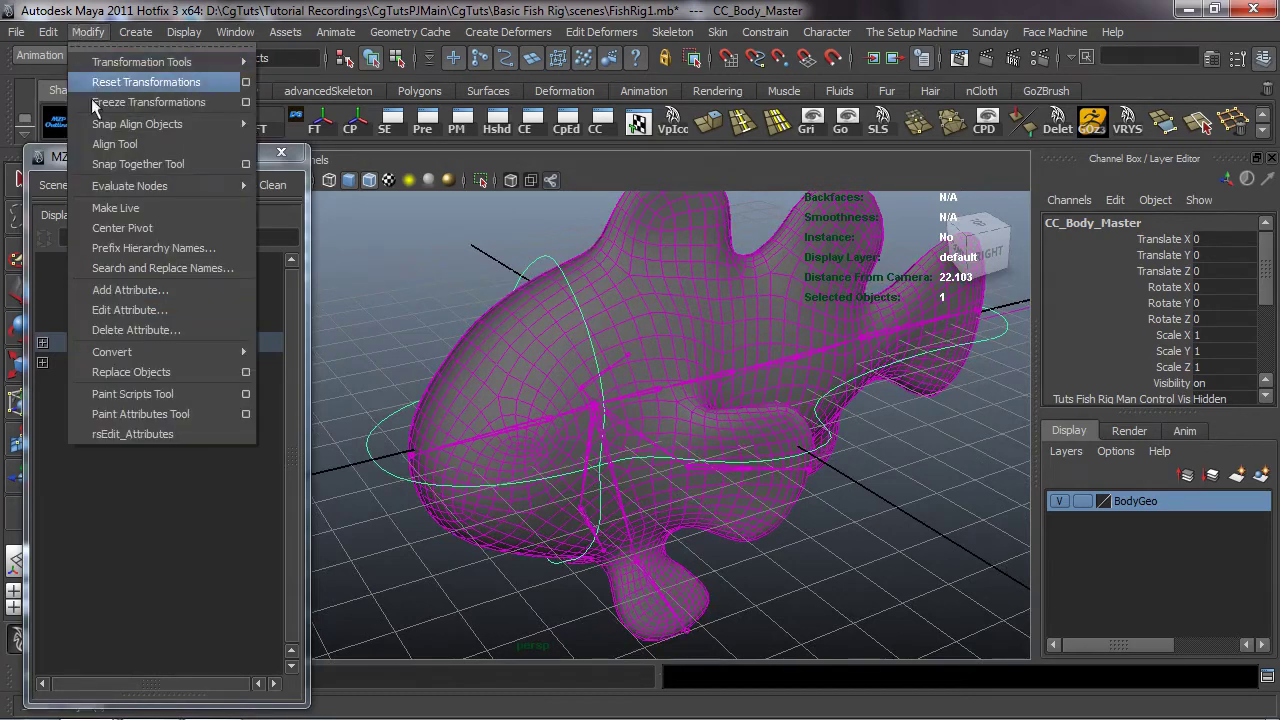
pyautogui.click(113, 290)
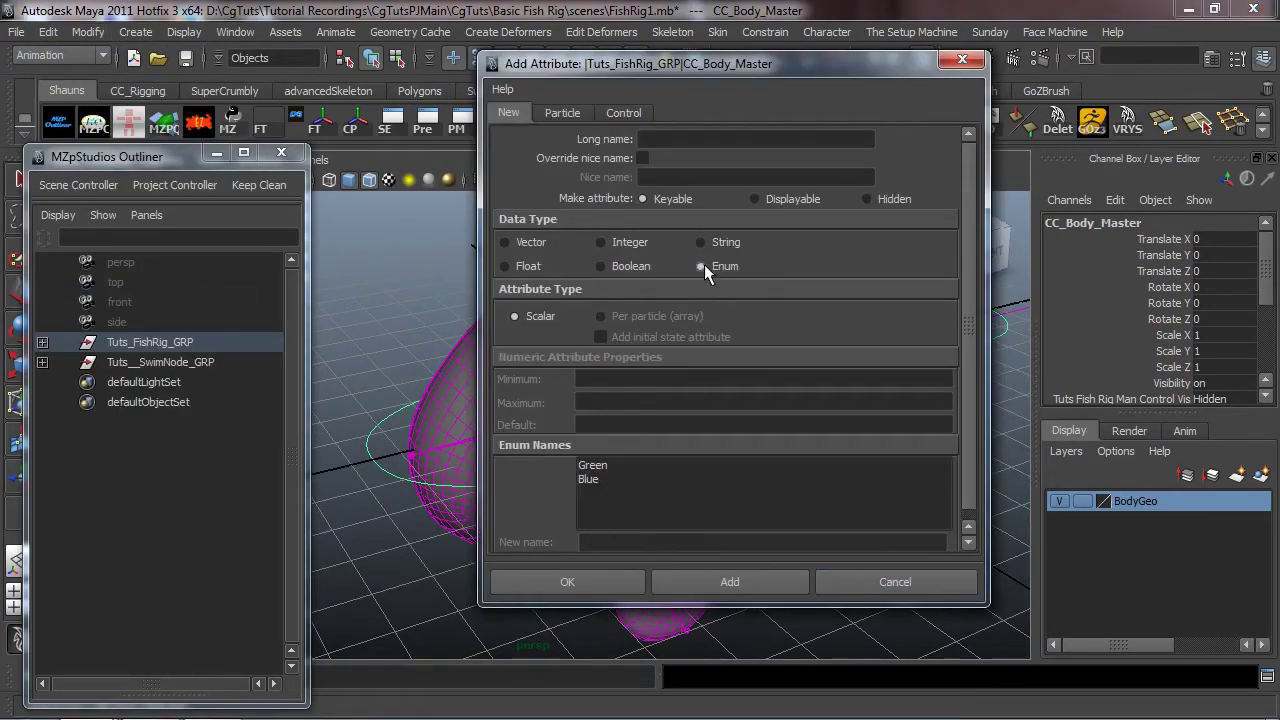
pyautogui.click(668, 138)
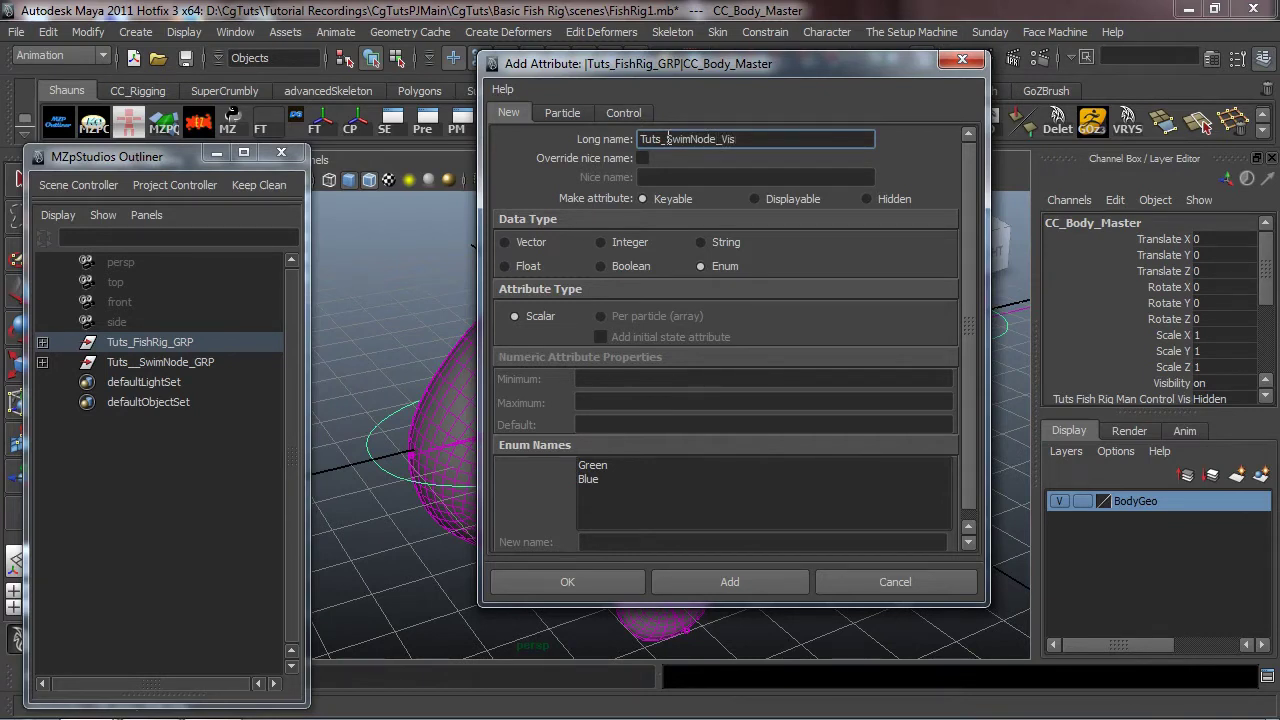
# - Name the enum options Hidden and Shown, add the attribute to CC_Body_Master, and close the Add Attribute dialog
pyautogui.click(596, 466)
pyautogui.click(576, 541)
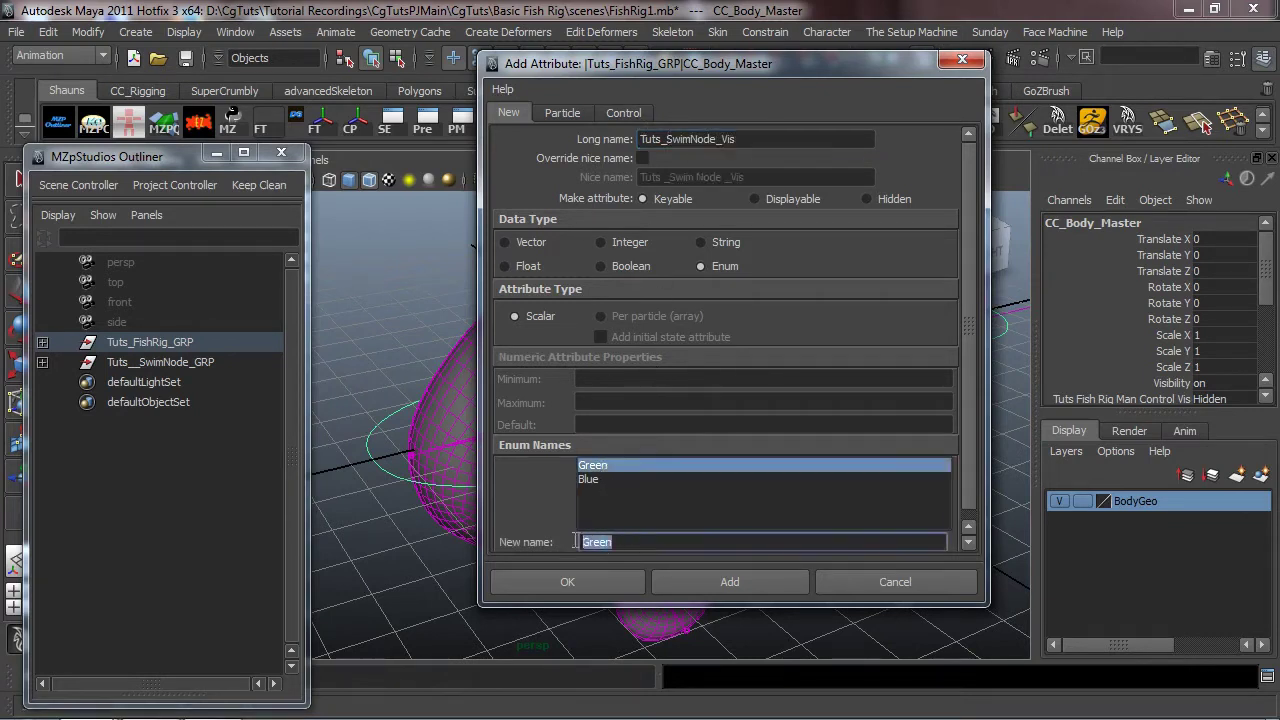
pyautogui.write('Hidden')
pyautogui.click(586, 476)
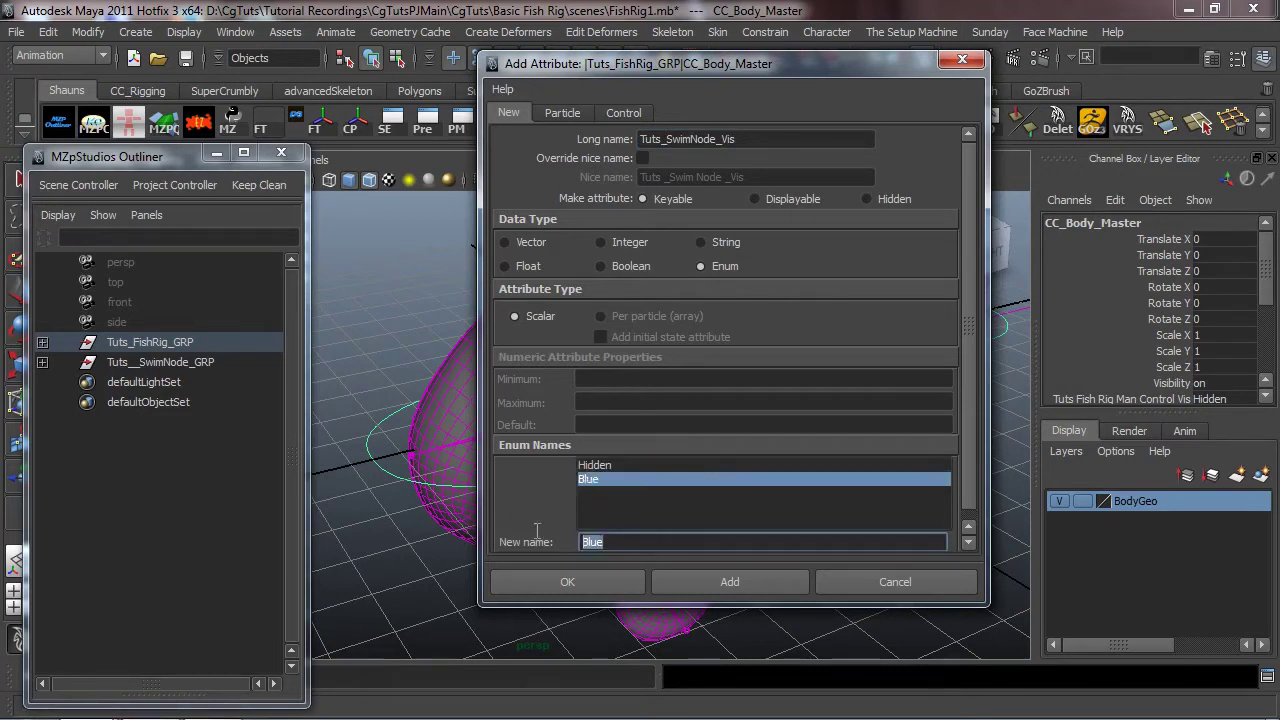
pyautogui.write('Shown')
pyautogui.press('Return')
pyautogui.click(596, 477)
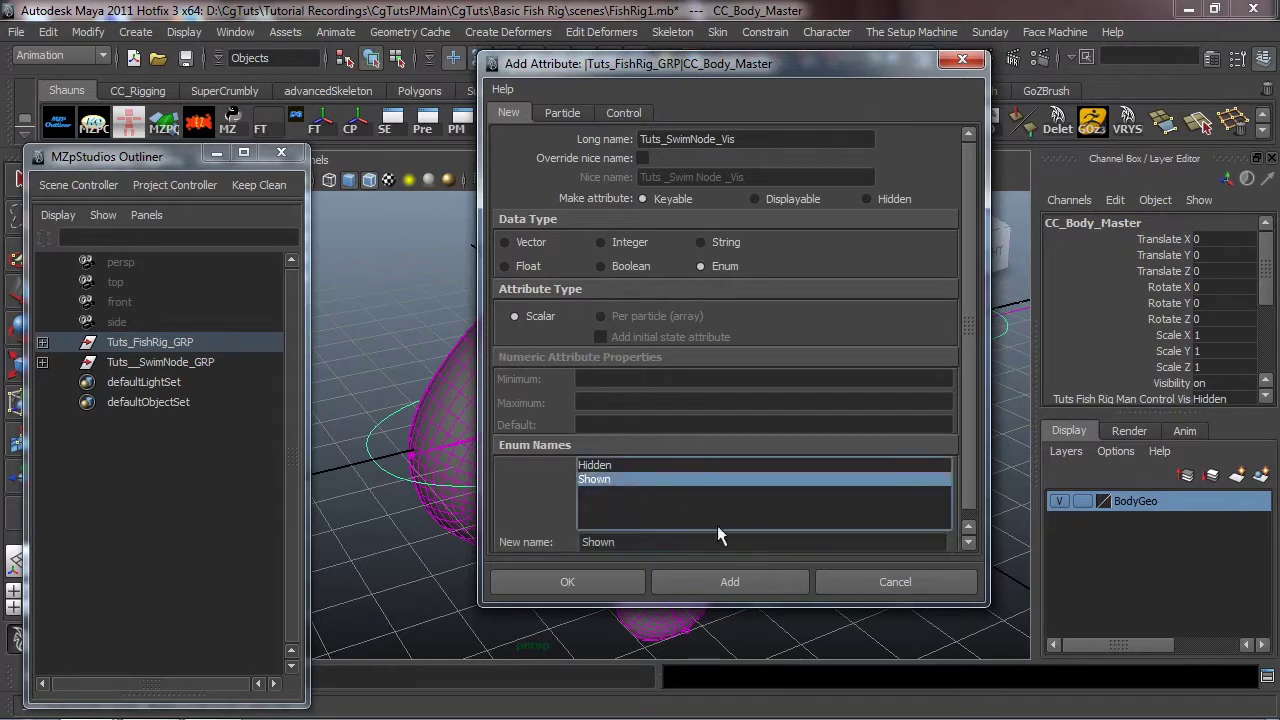
pyautogui.click(765, 577)
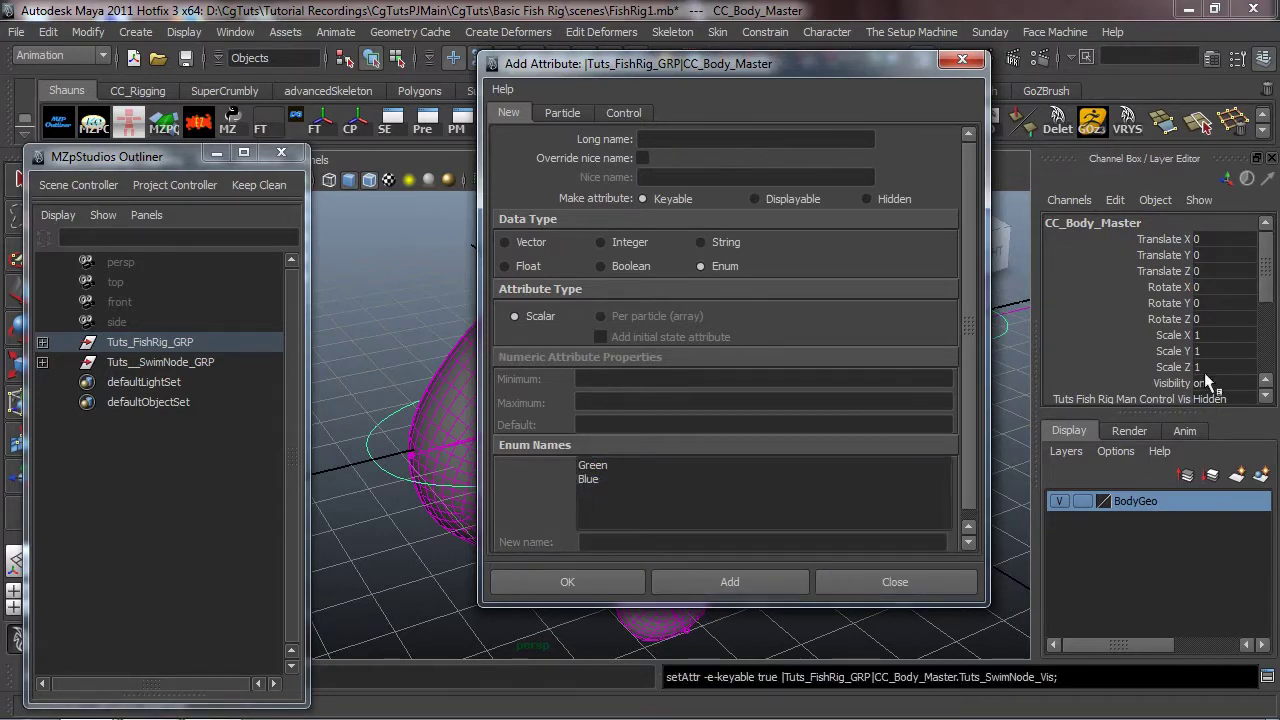
pyautogui.scroll(-4, 1200, 360)
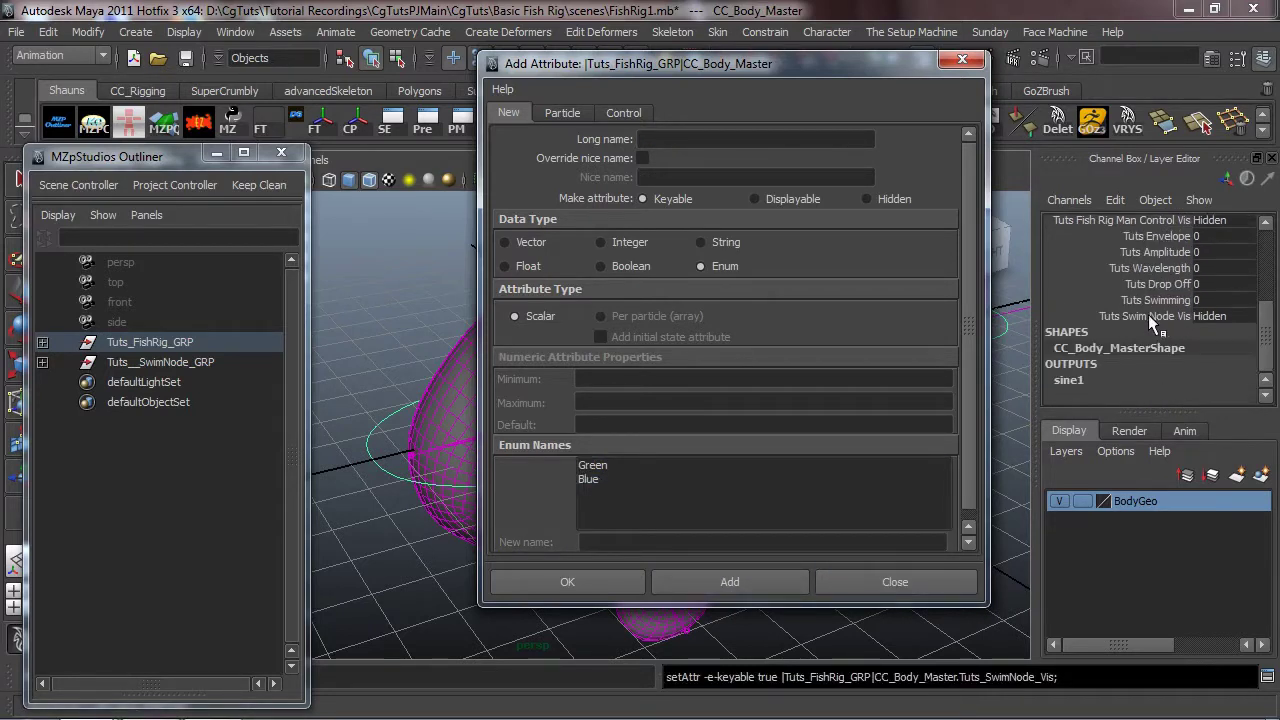
pyautogui.click(962, 61)
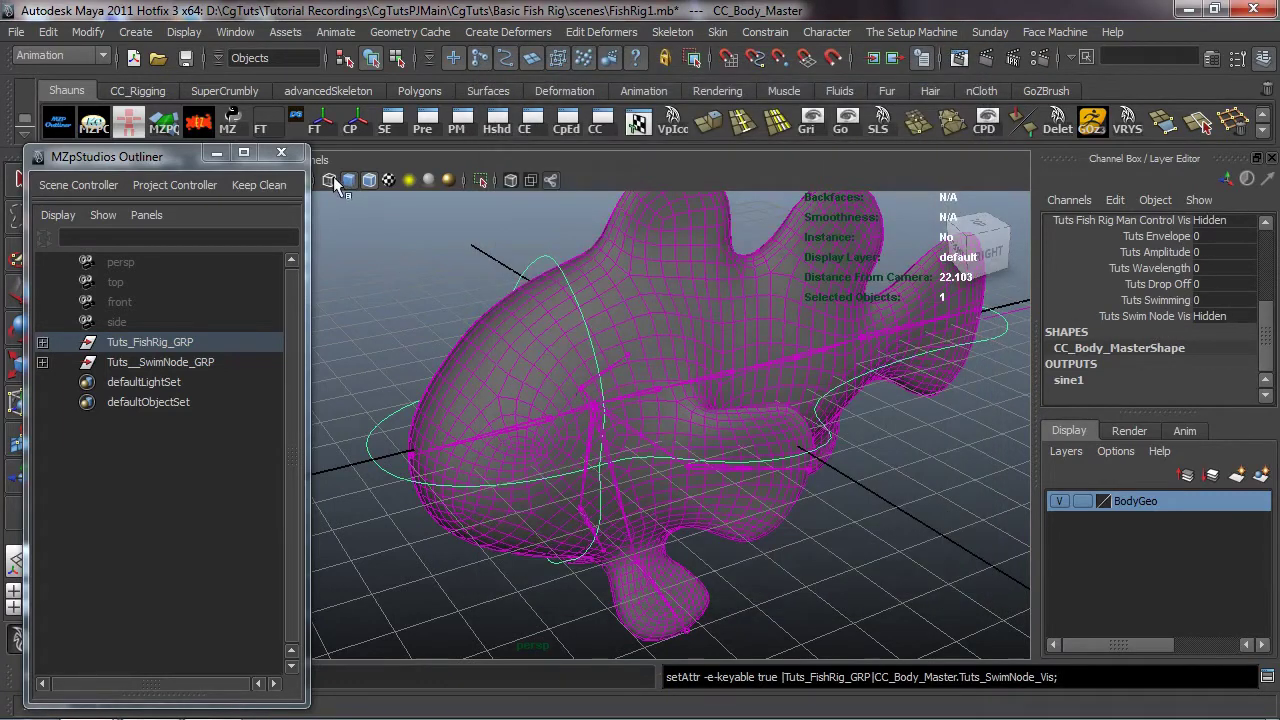
# - Load CC_Body_Master as the outputs and Tuts__SwimNode_GRP as the inputs in the Connection Editor
pyautogui.click(235, 31)
pyautogui.moveTo(256, 63)
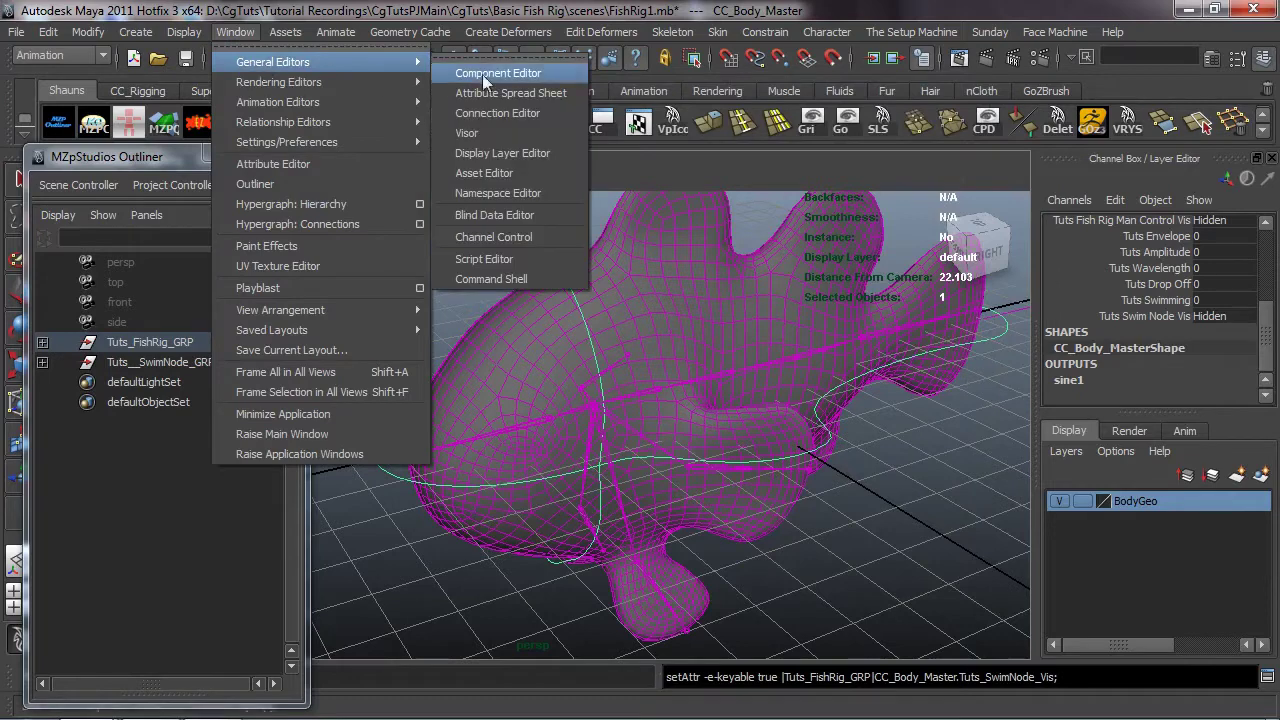
pyautogui.click(528, 113)
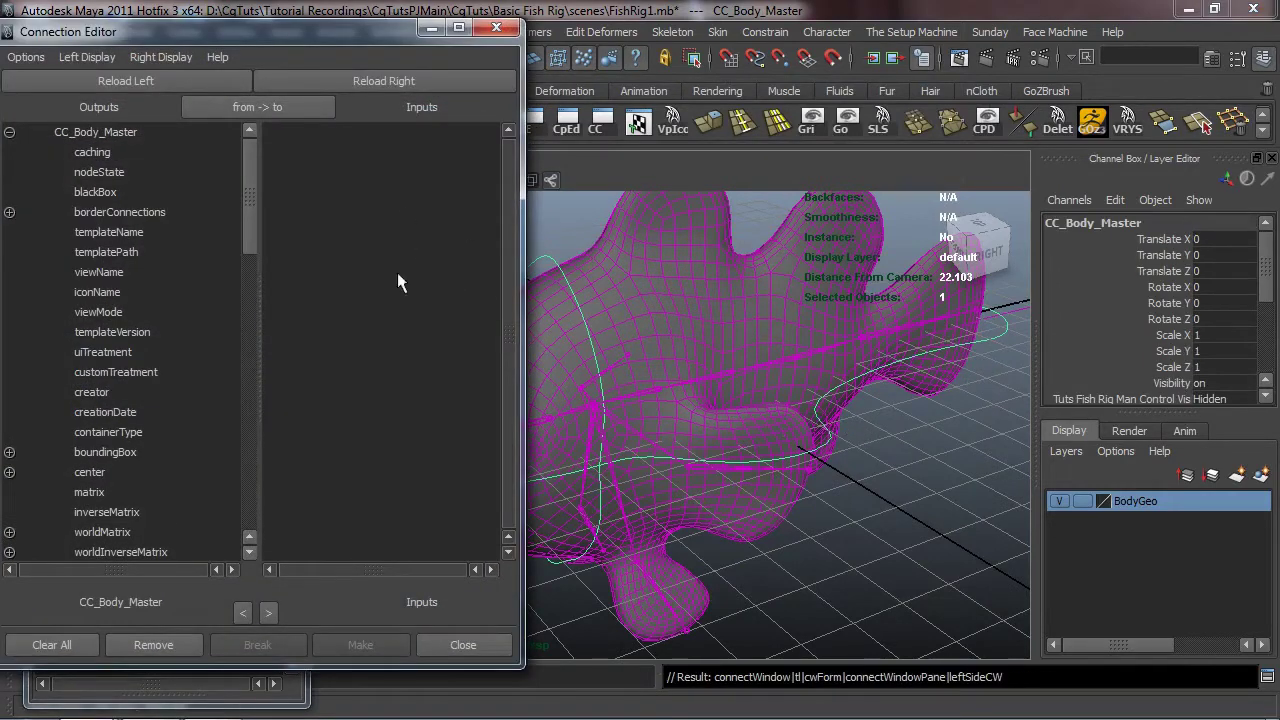
pyautogui.scroll(-10, 157, 412)
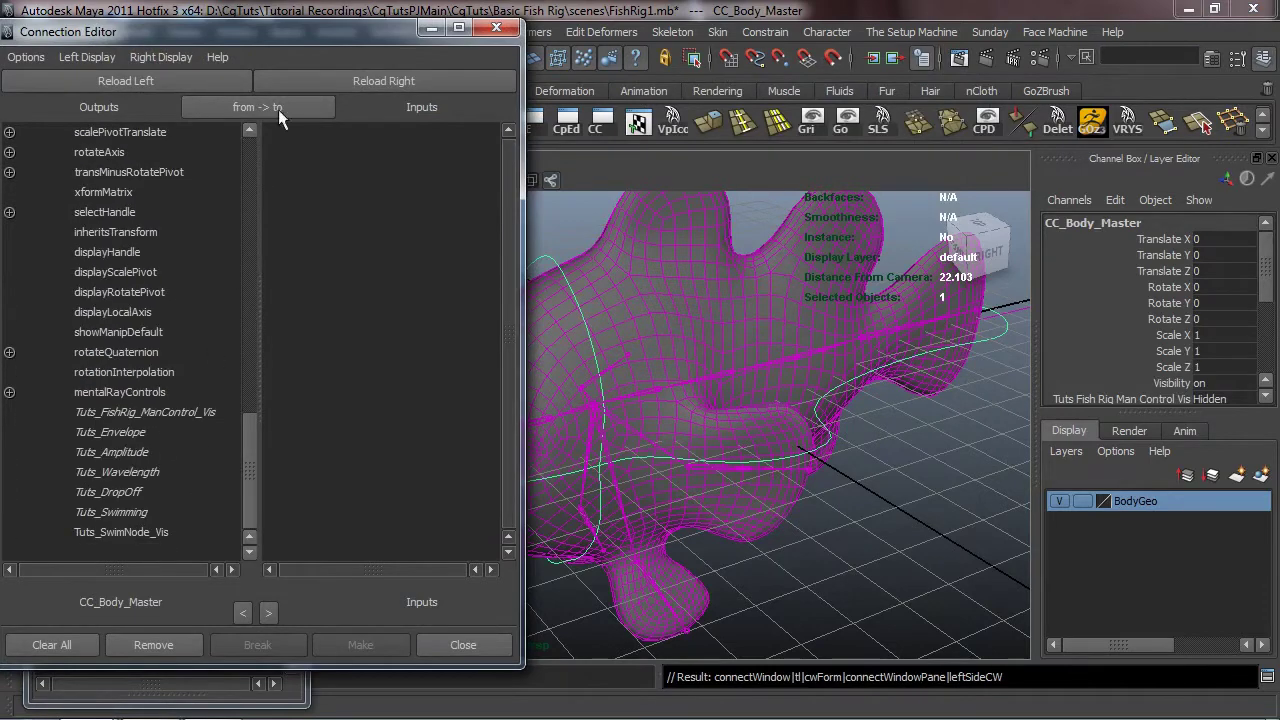
pyautogui.moveTo(300, 31); pyautogui.dragTo(649, 38)
pyautogui.click(180, 362)
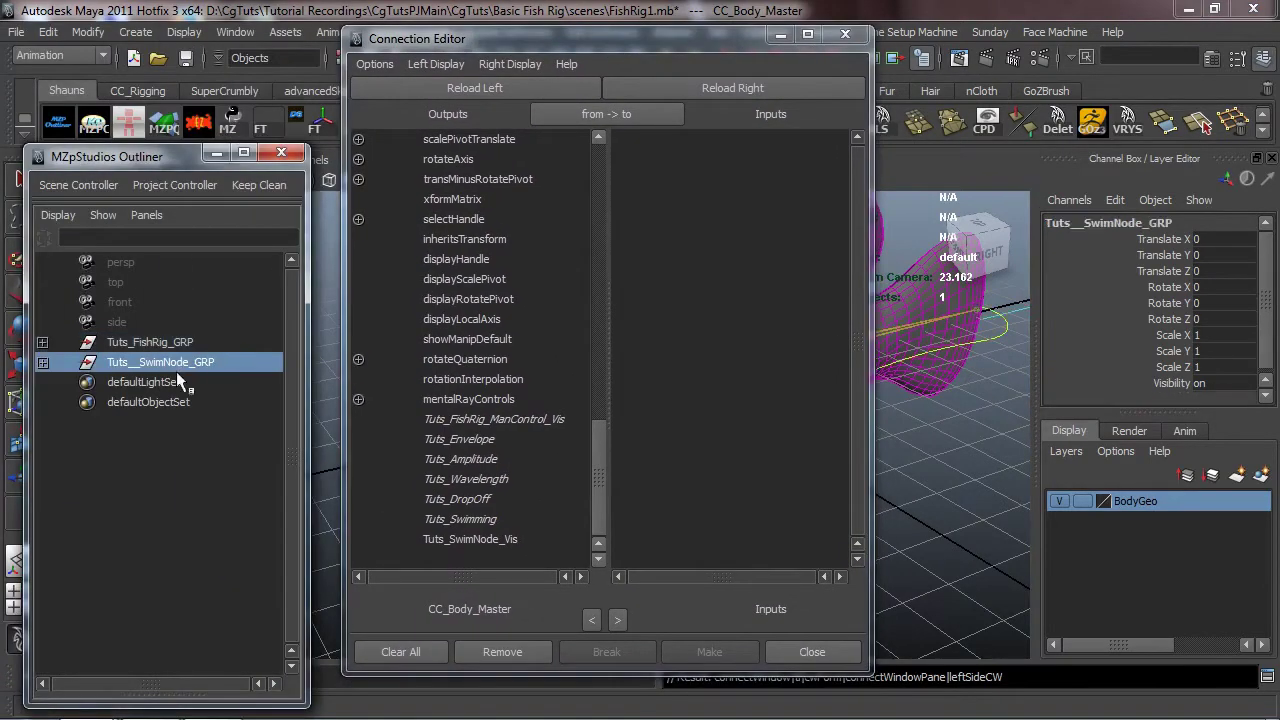
pyautogui.click(689, 87)
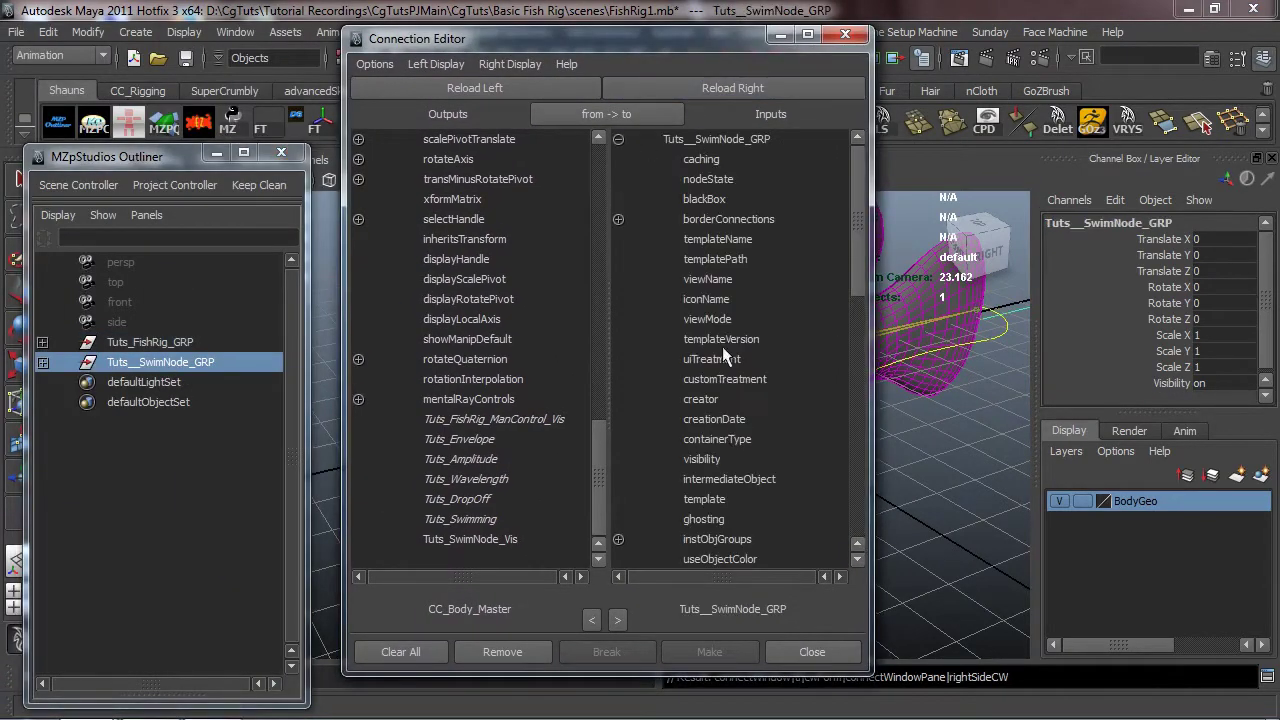
# - Connect Tuts_SwimNode_Vis to the visibility of Tuts__SwimNode_GRP and close the Connection Editor
pyautogui.scroll(-10, 734, 443)
pyautogui.scroll(10, 700, 500)
pyautogui.click(494, 541)
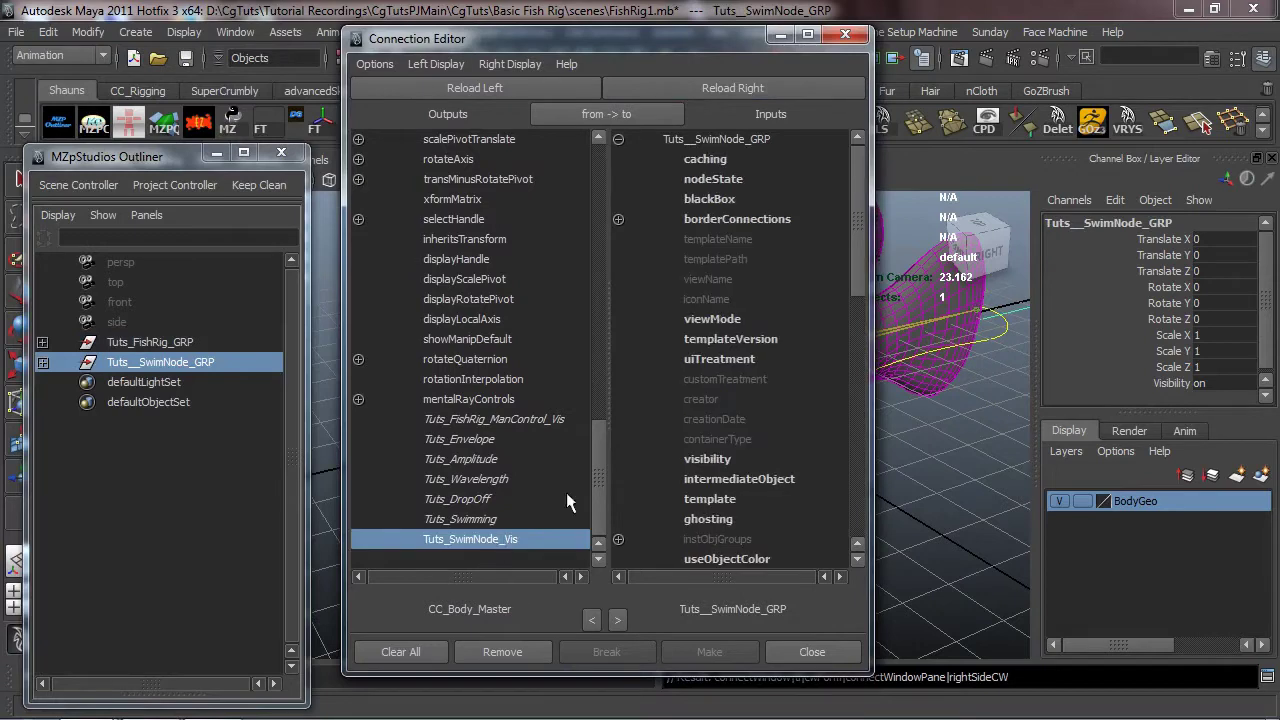
pyautogui.click(700, 459)
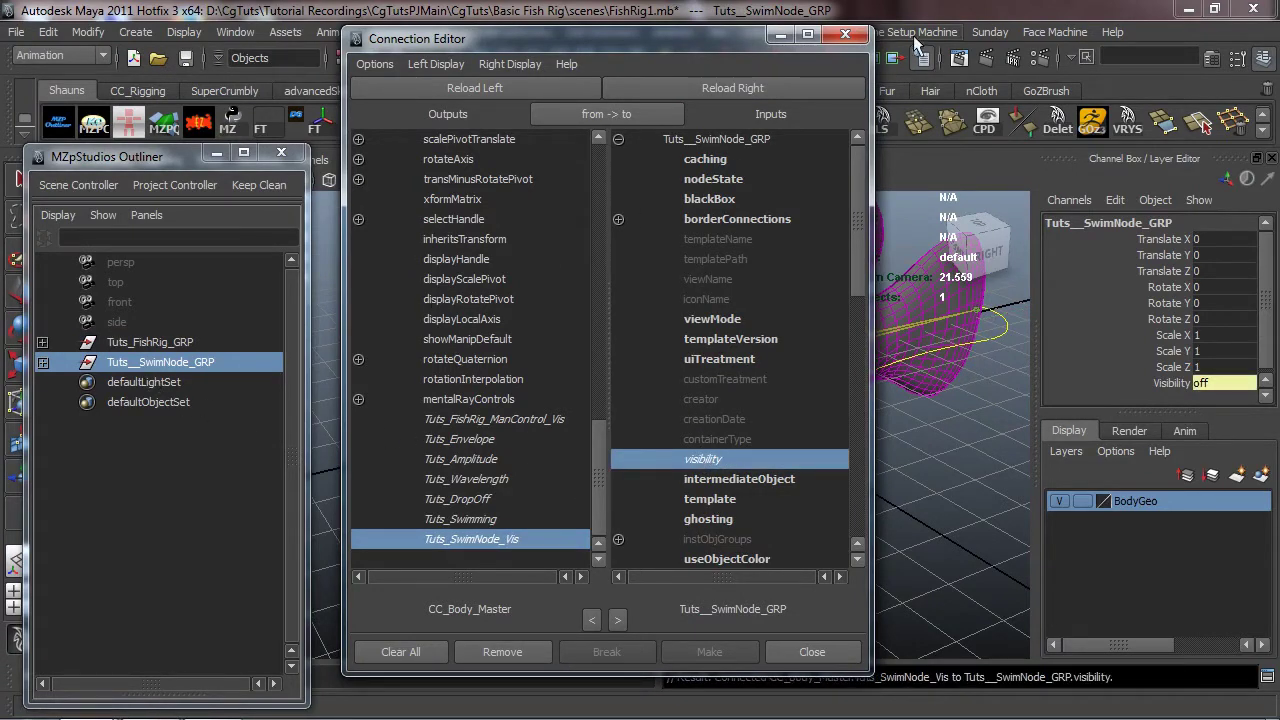
pyautogui.click(845, 35)
# - Select the CC_Body_Master control and check its Tuts Swim Node Vis attribute
pyautogui.keyDown('alt'); pyautogui.moveTo(900, 500); pyautogui.dragTo(641, 464); pyautogui.keyUp('alt')
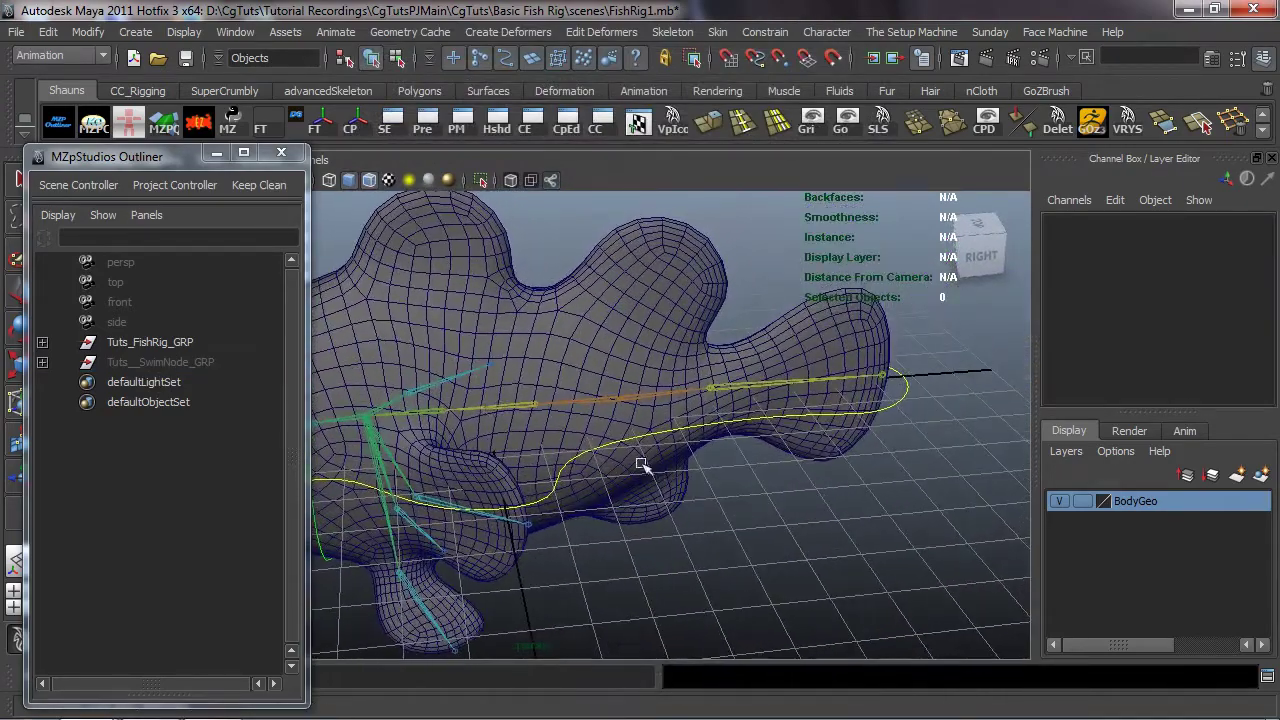
pyautogui.keyDown('alt'); pyautogui.moveTo(914, 431); pyautogui.dragTo(909, 437); pyautogui.keyUp('alt')
pyautogui.click(905, 452)
pyautogui.scroll(-3, 1183, 368)
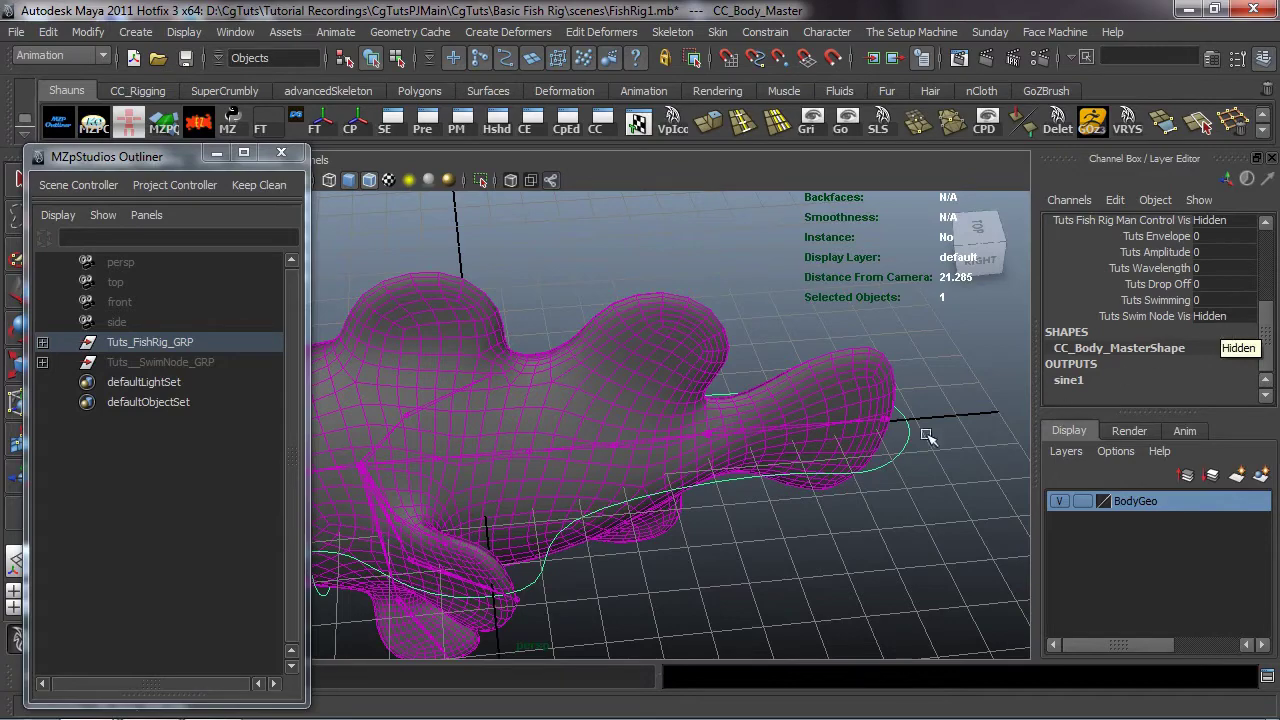
pyautogui.keyDown('alt'); pyautogui.moveTo(702, 481); pyautogui.dragTo(695, 395); pyautogui.keyUp('alt')
# - Parent Tuts__SwimNode_GRP under joint4 in the middle of the fish's spine chain and clear the selection
pyautogui.click(152, 370)
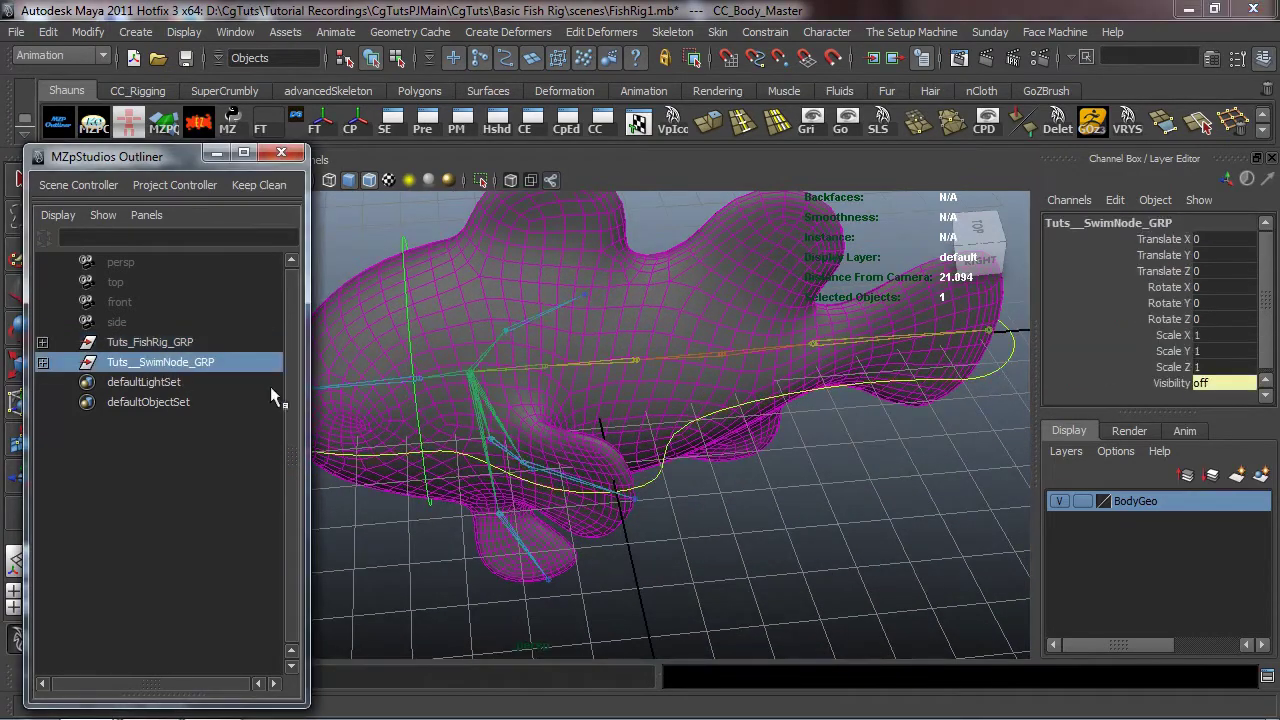
pyautogui.scroll(5, 785, 435)
pyautogui.scroll(4, 790, 445)
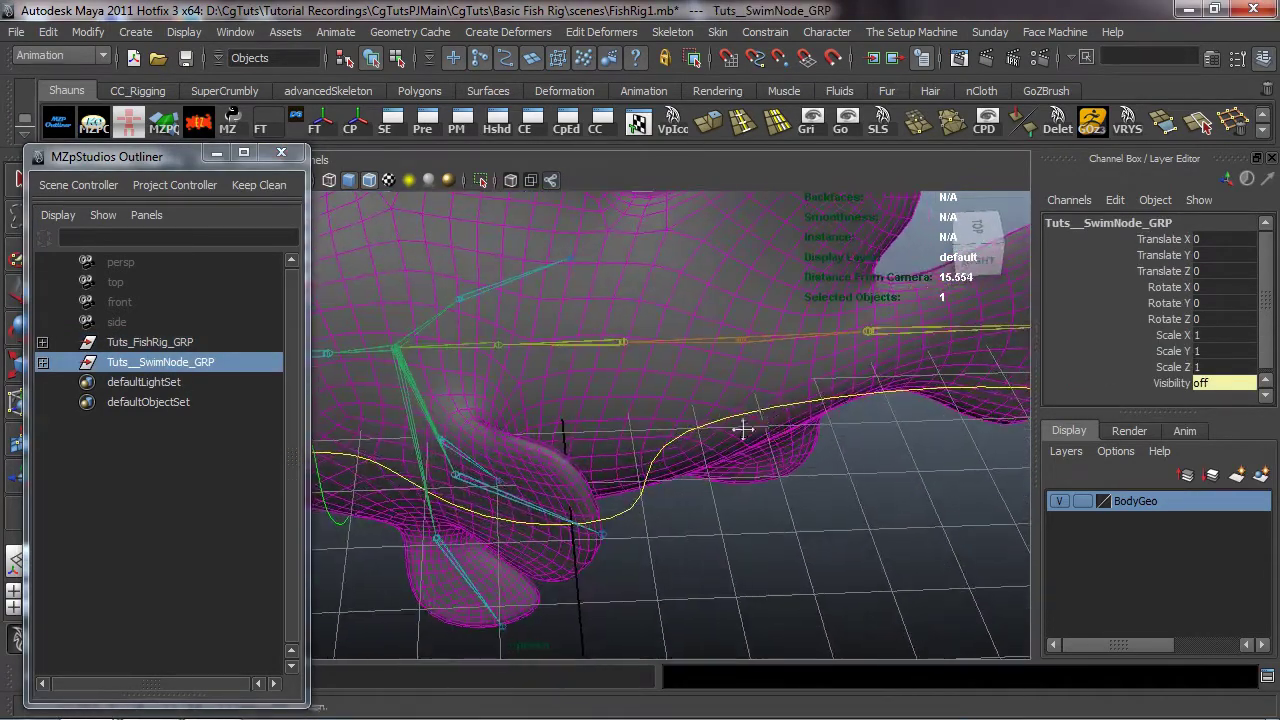
pyautogui.keyDown('alt'); pyautogui.moveTo(698, 422); pyautogui.dragTo(556, 442); pyautogui.keyUp('alt')
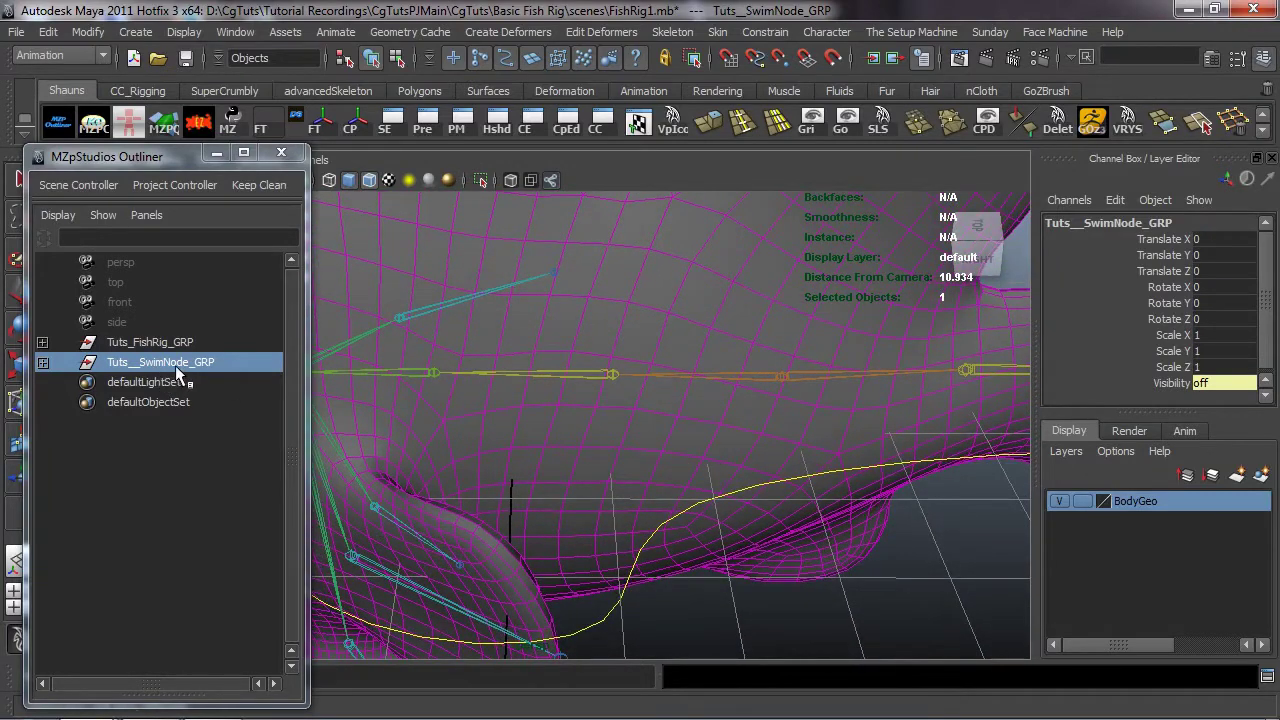
pyautogui.scroll(3, 663, 420)
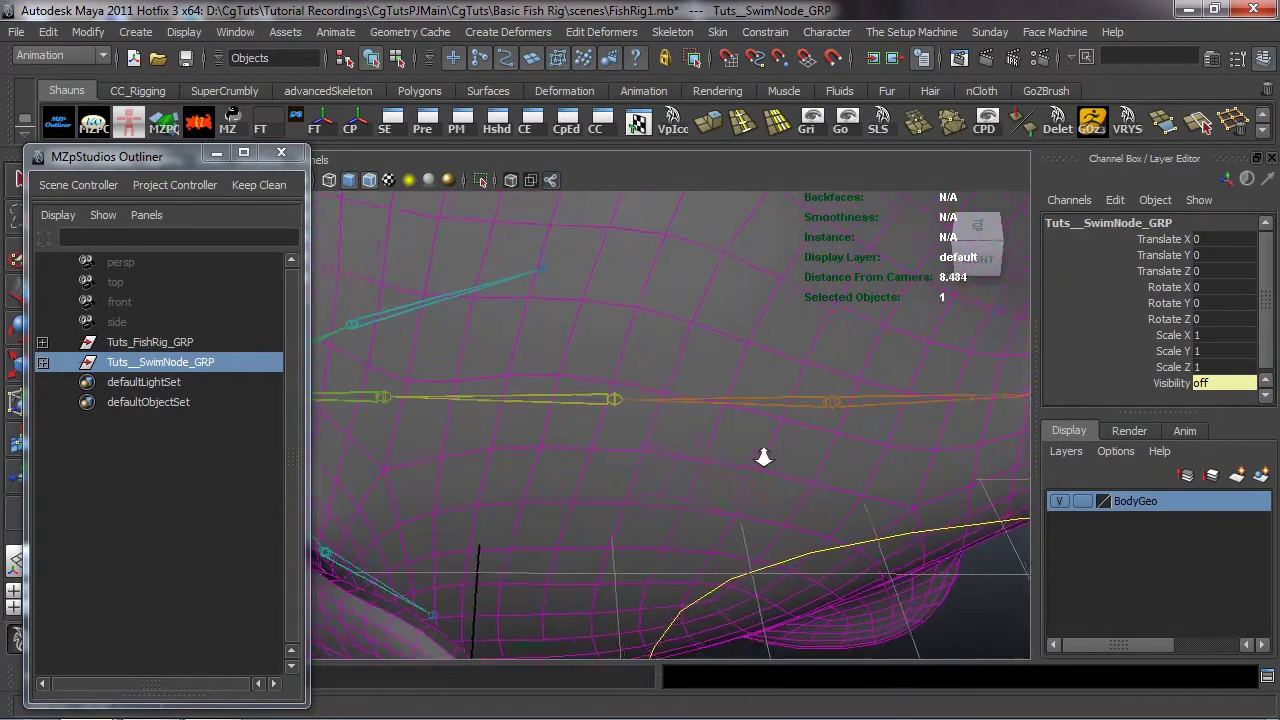
pyautogui.keyDown('shift'); pyautogui.click(617, 398); pyautogui.keyUp('shift')
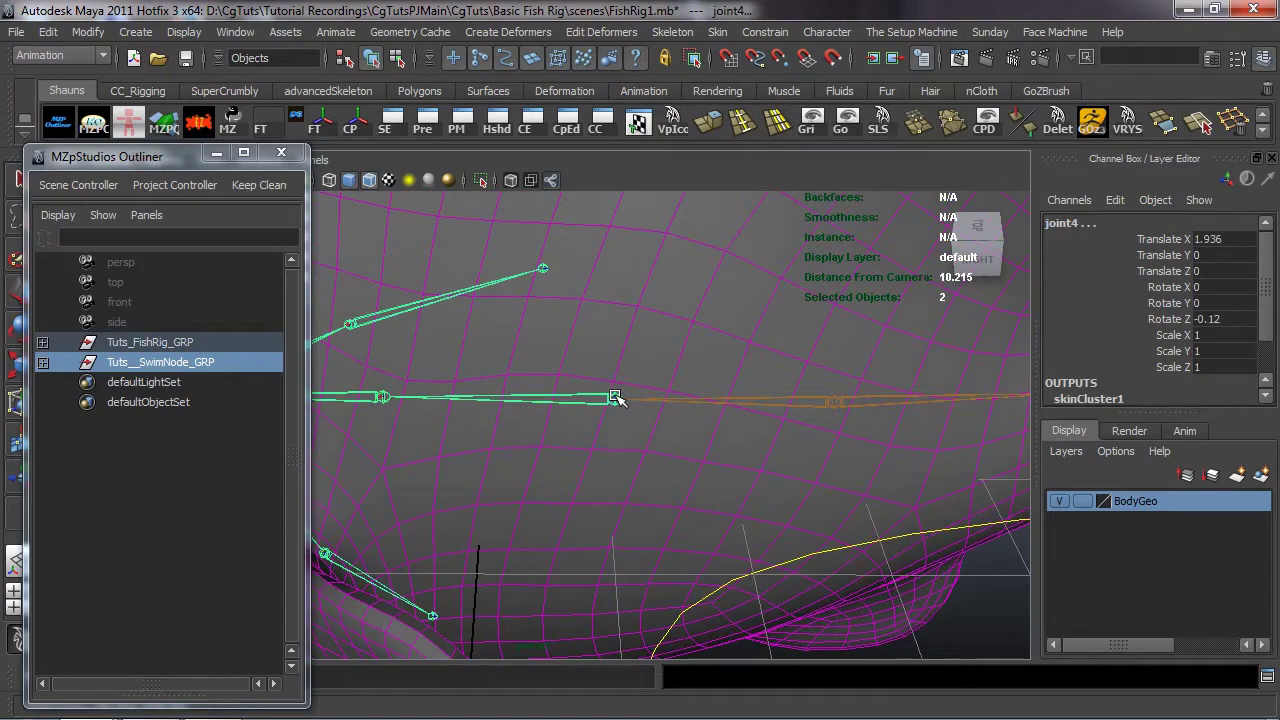
pyautogui.press('p')
pyautogui.press('a')
pyautogui.keyDown('alt'); pyautogui.moveTo(634, 434); pyautogui.dragTo(768, 474); pyautogui.keyUp('alt')
pyautogui.click(768, 474)
pyautogui.scroll(5, 749, 466)
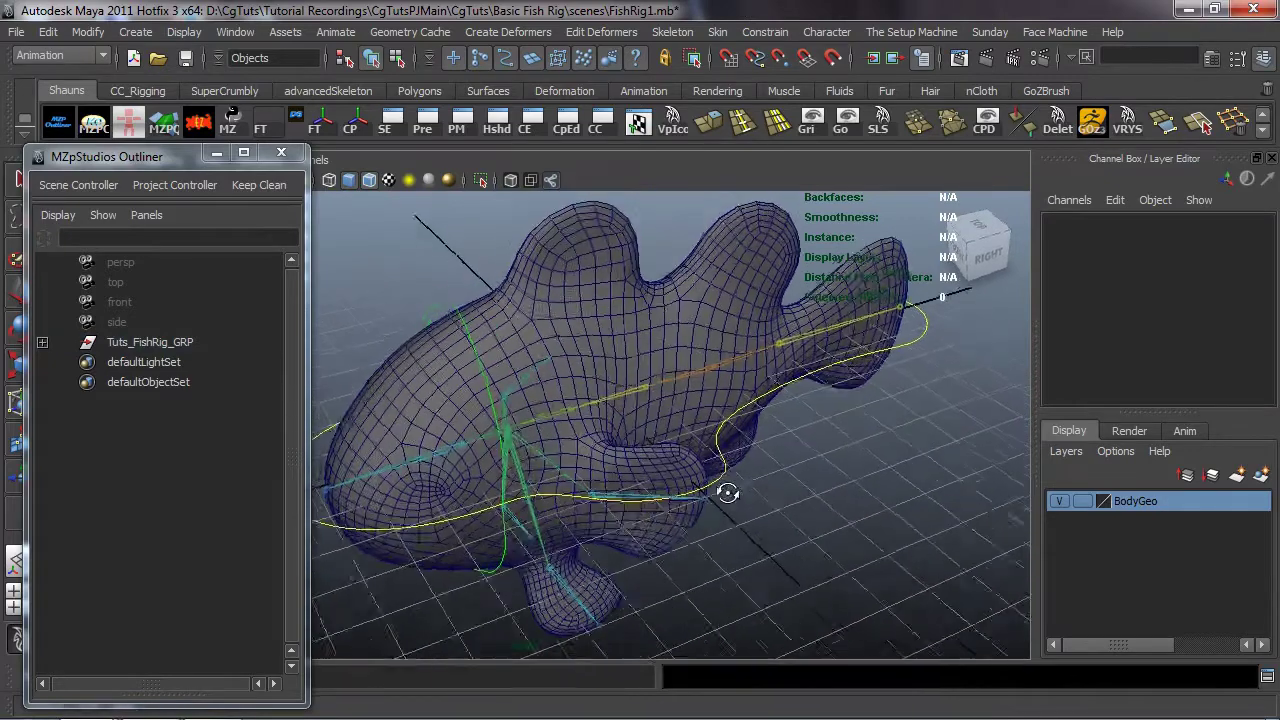
# - Switch Tuts Swim Node Vis on CC_Body_Master to Shown, inspect the rig, and set it back to Hidden
pyautogui.keyDown('alt'); pyautogui.moveTo(634, 394); pyautogui.dragTo(411, 404); pyautogui.keyUp('alt')
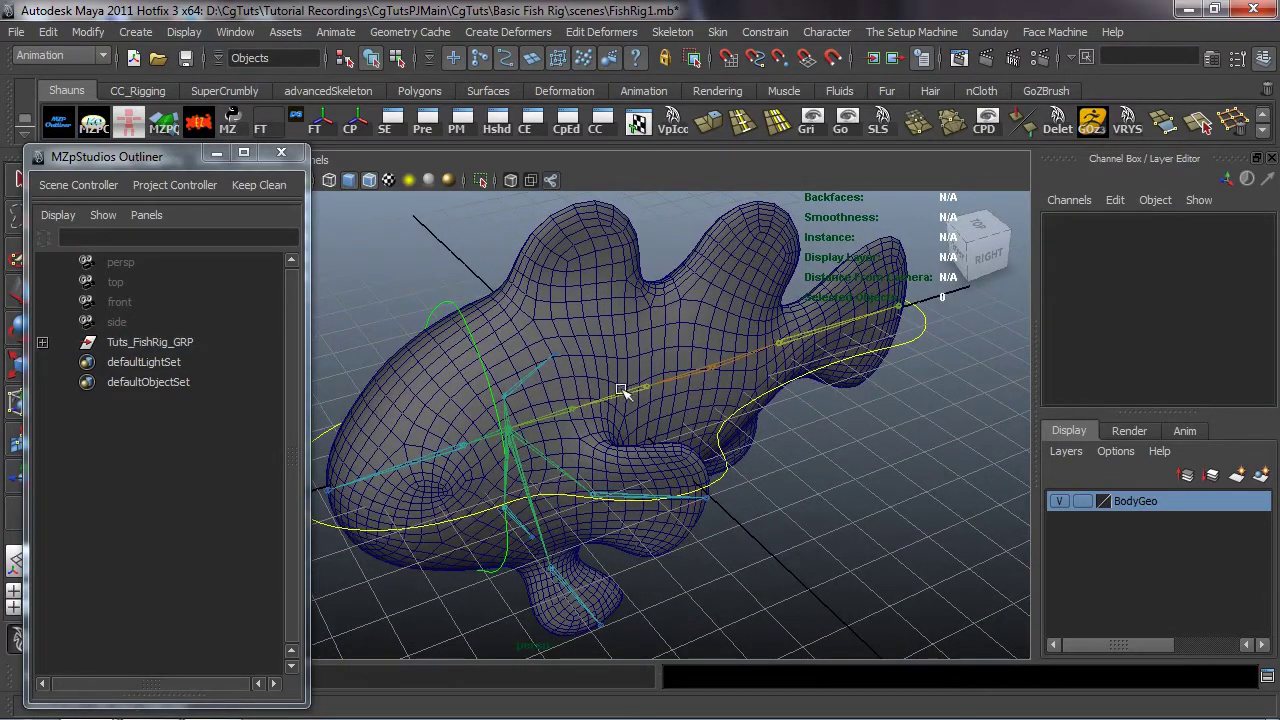
pyautogui.keyDown('alt'); pyautogui.moveTo(790, 430); pyautogui.dragTo(803, 440); pyautogui.keyUp('alt')
pyautogui.click(762, 430)
pyautogui.keyDown('alt'); pyautogui.moveTo(882, 424); pyautogui.dragTo(990, 380); pyautogui.keyUp('alt')
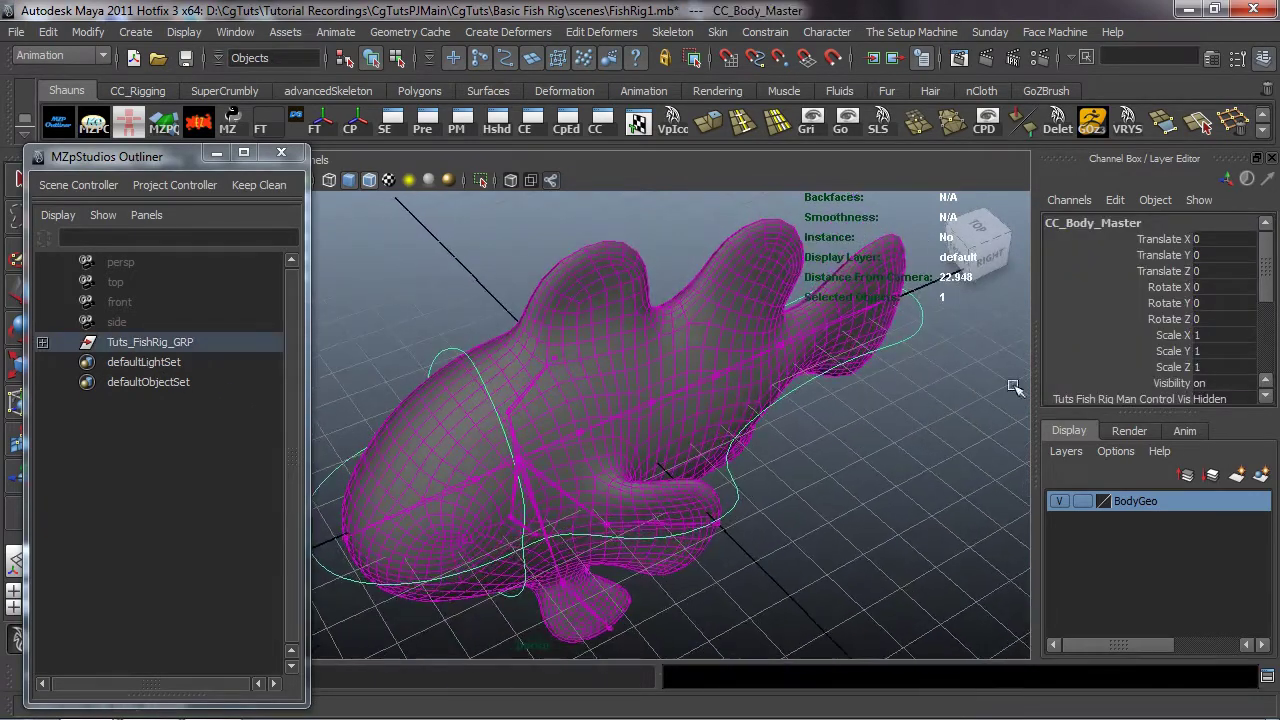
pyautogui.scroll(-3, 1210, 340)
pyautogui.click(1214, 358)
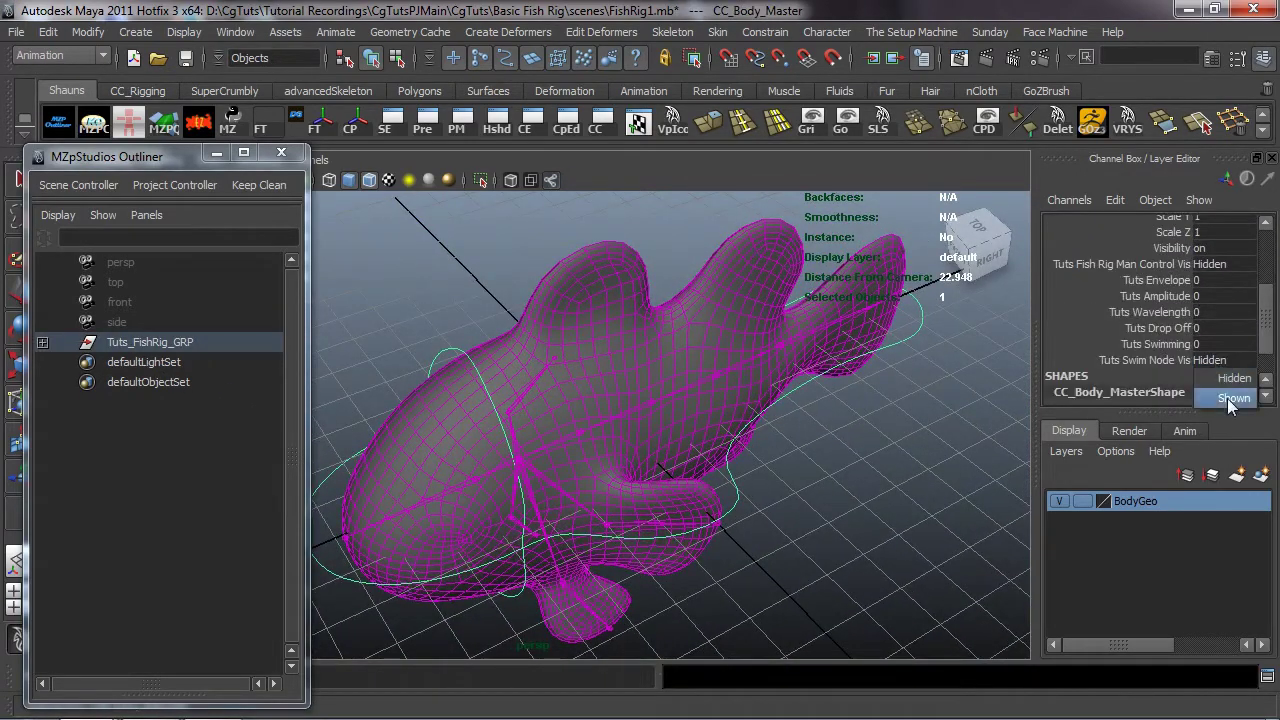
pyautogui.click(1227, 398)
pyautogui.click(932, 398)
pyautogui.keyDown('alt'); pyautogui.moveTo(878, 408); pyautogui.dragTo(730, 445); pyautogui.keyUp('alt')
pyautogui.scroll(3, 860, 350)
pyautogui.click(730, 445)
pyautogui.scroll(-5, 1215, 360)
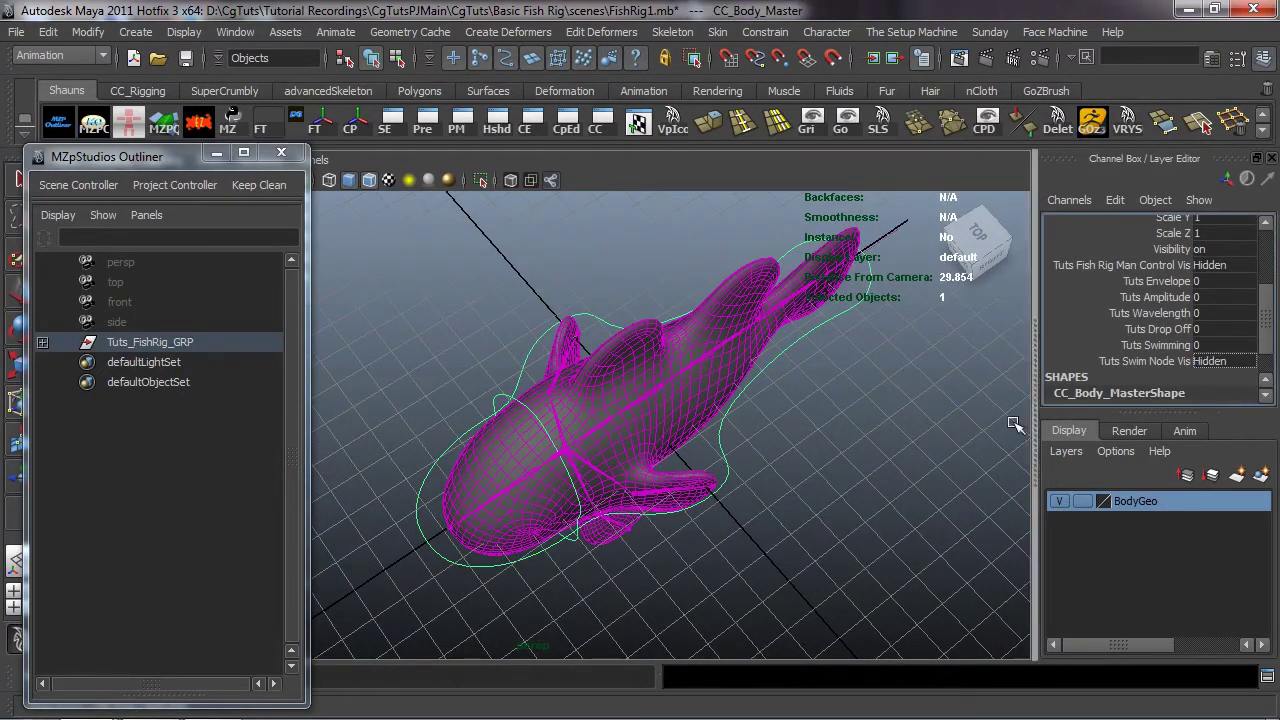
pyautogui.click(867, 497)
pyautogui.keyDown('alt'); pyautogui.moveTo(867, 497); pyautogui.dragTo(789, 470); pyautogui.keyUp('alt')
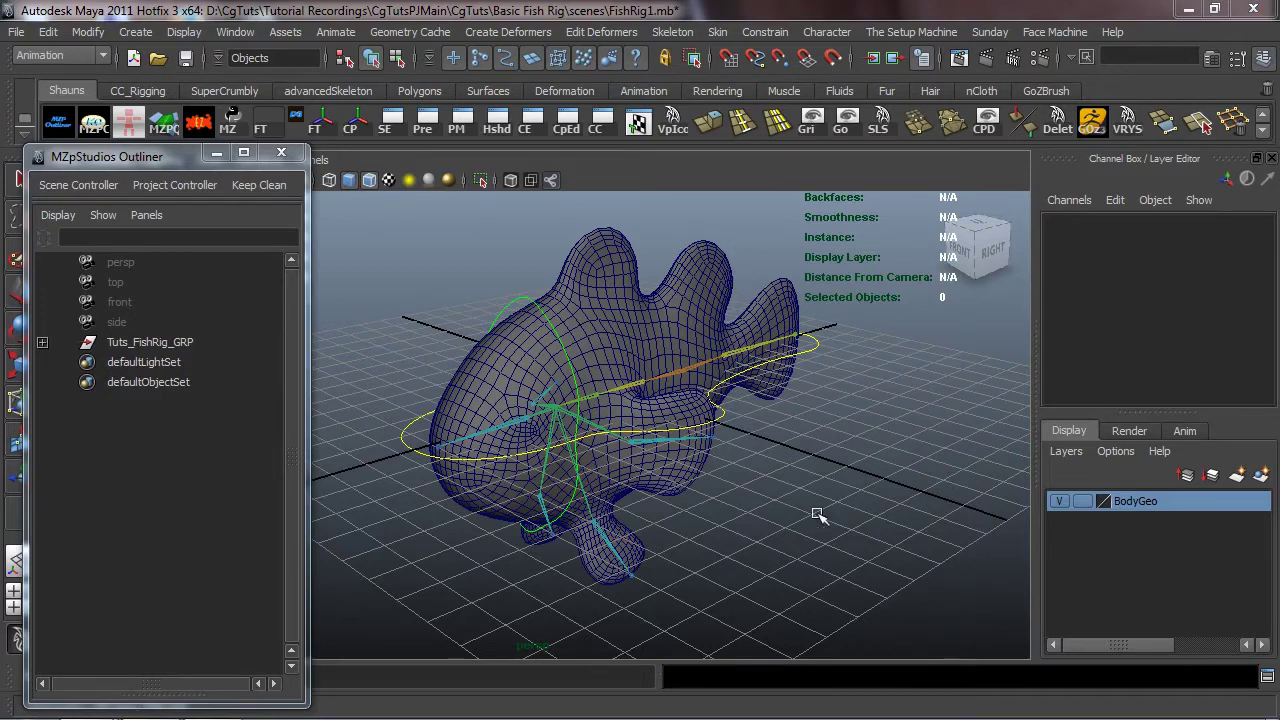
# - Begin a new keyable enum attribute with the long name Tuts_Smooth_Controller on CC_Body_Master
pyautogui.keyDown('alt'); pyautogui.moveTo(820, 517); pyautogui.dragTo(567, 458); pyautogui.keyUp('alt')
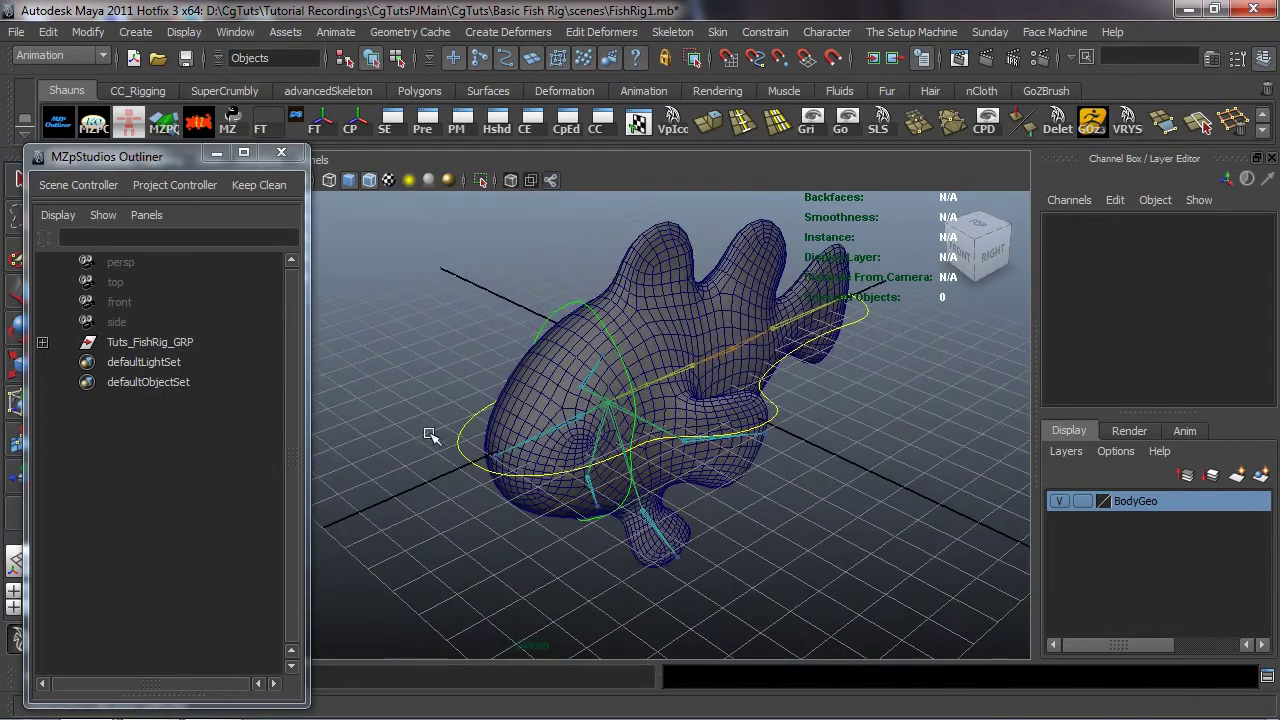
pyautogui.click(463, 445)
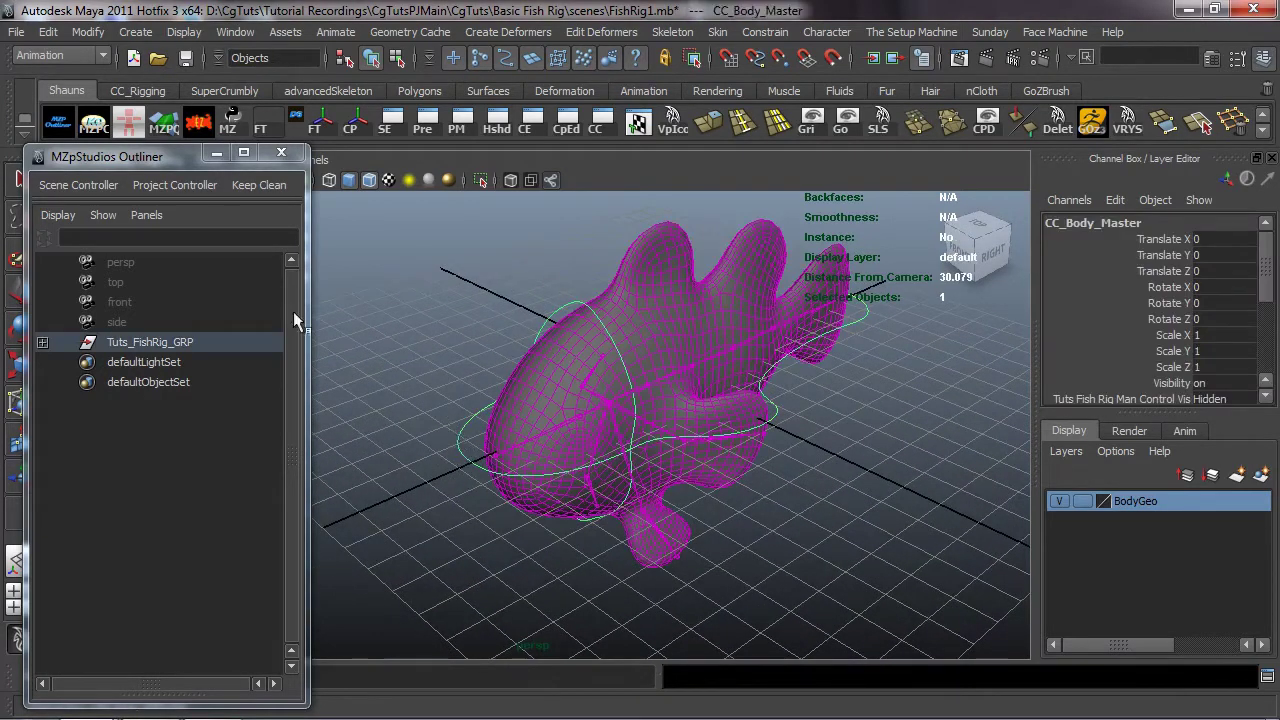
pyautogui.click(88, 31)
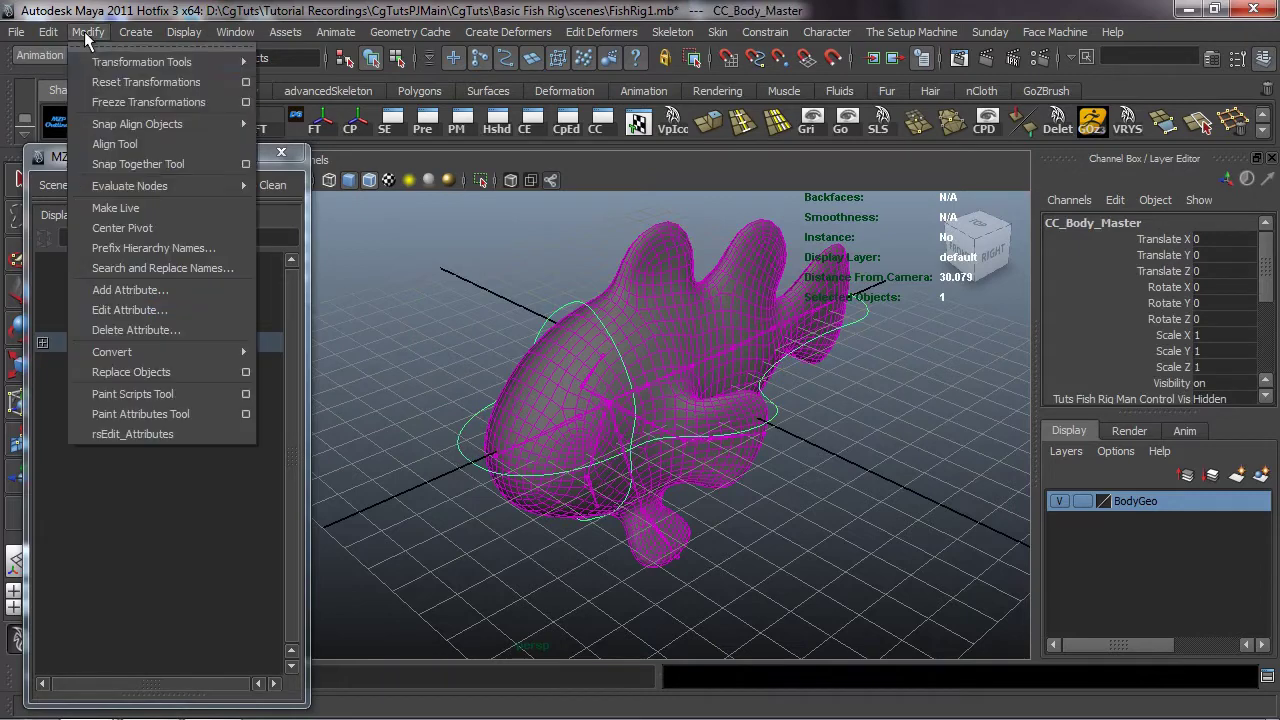
pyautogui.click(115, 298)
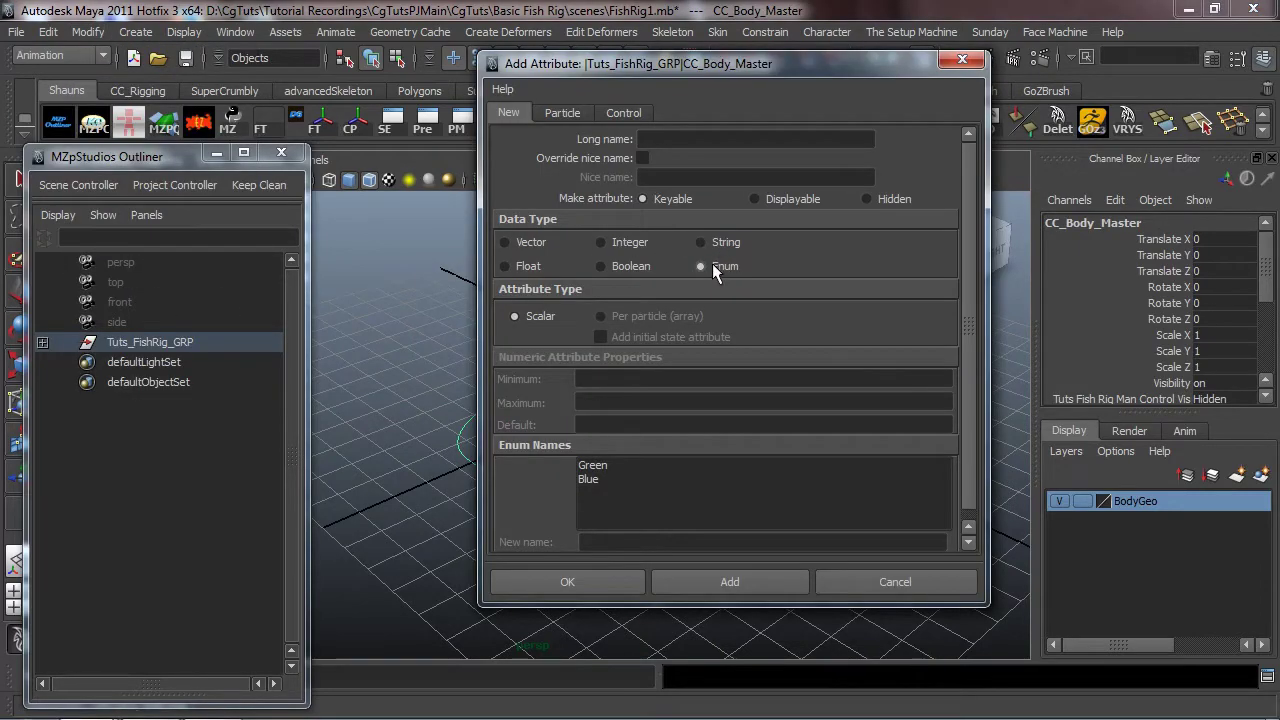
pyautogui.click(671, 137)
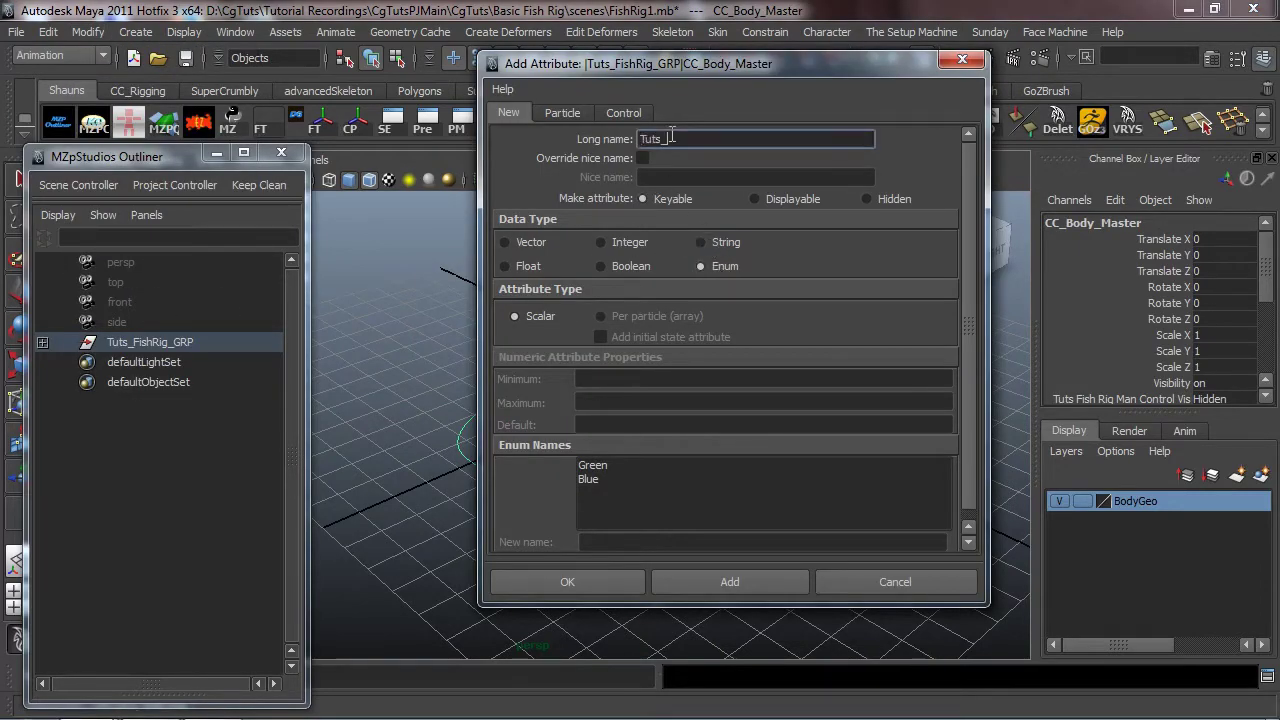
pyautogui.write('Tuts_Smooth_Controller')
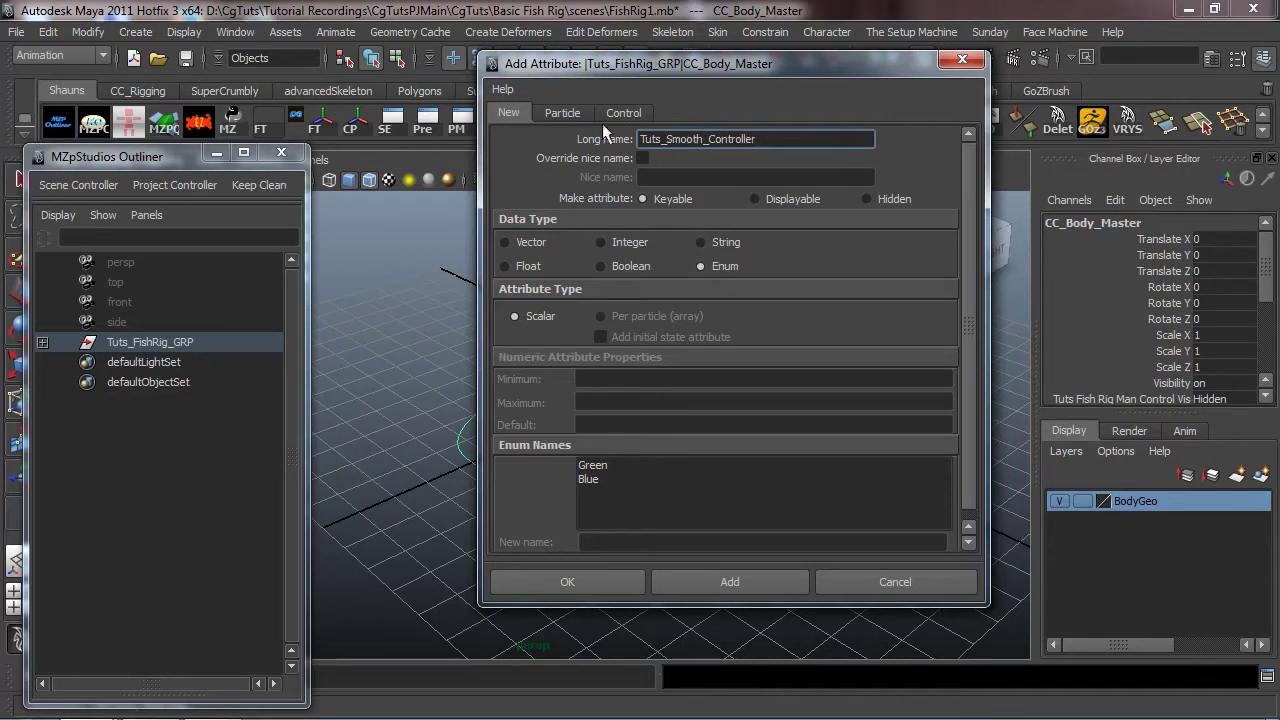
# - Name the three enum options of the new attribute Animation, Rendering and CloseUP
pyautogui.click(599, 464)
pyautogui.moveTo(628, 541); pyautogui.dragTo(544, 541)
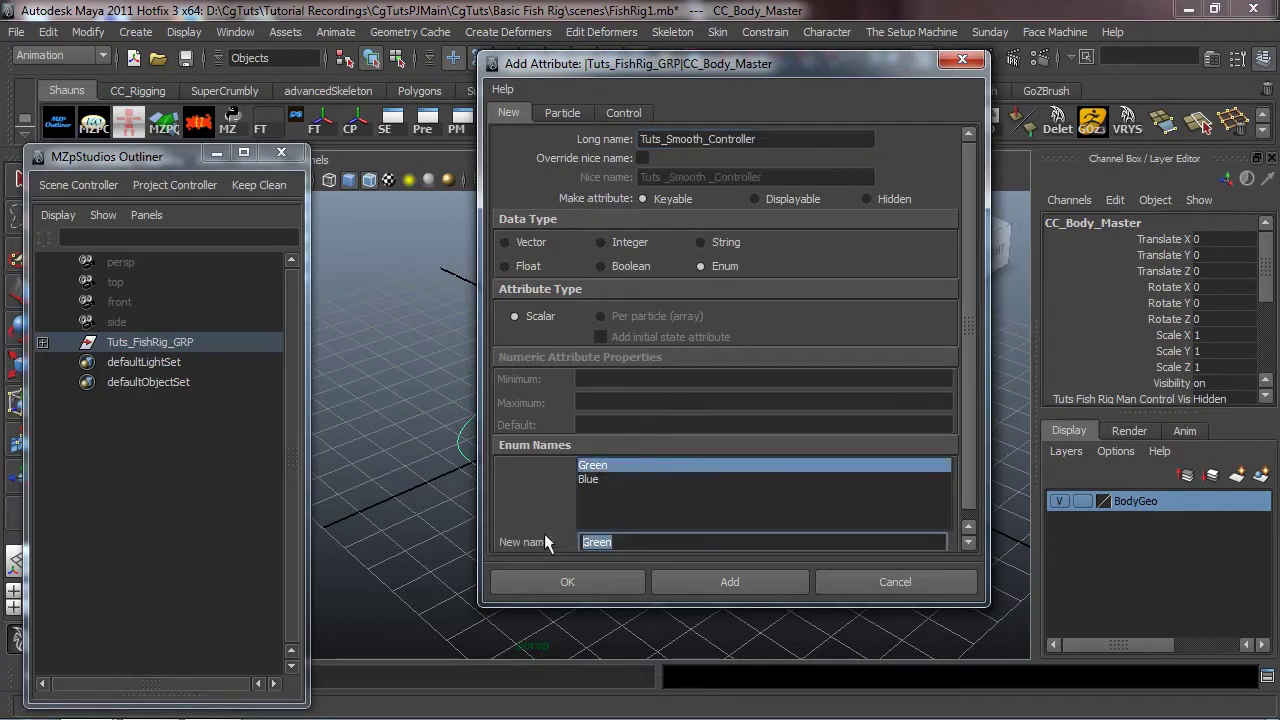
pyautogui.write('Animation')
pyautogui.click(589, 479)
pyautogui.moveTo(615, 541); pyautogui.dragTo(546, 537)
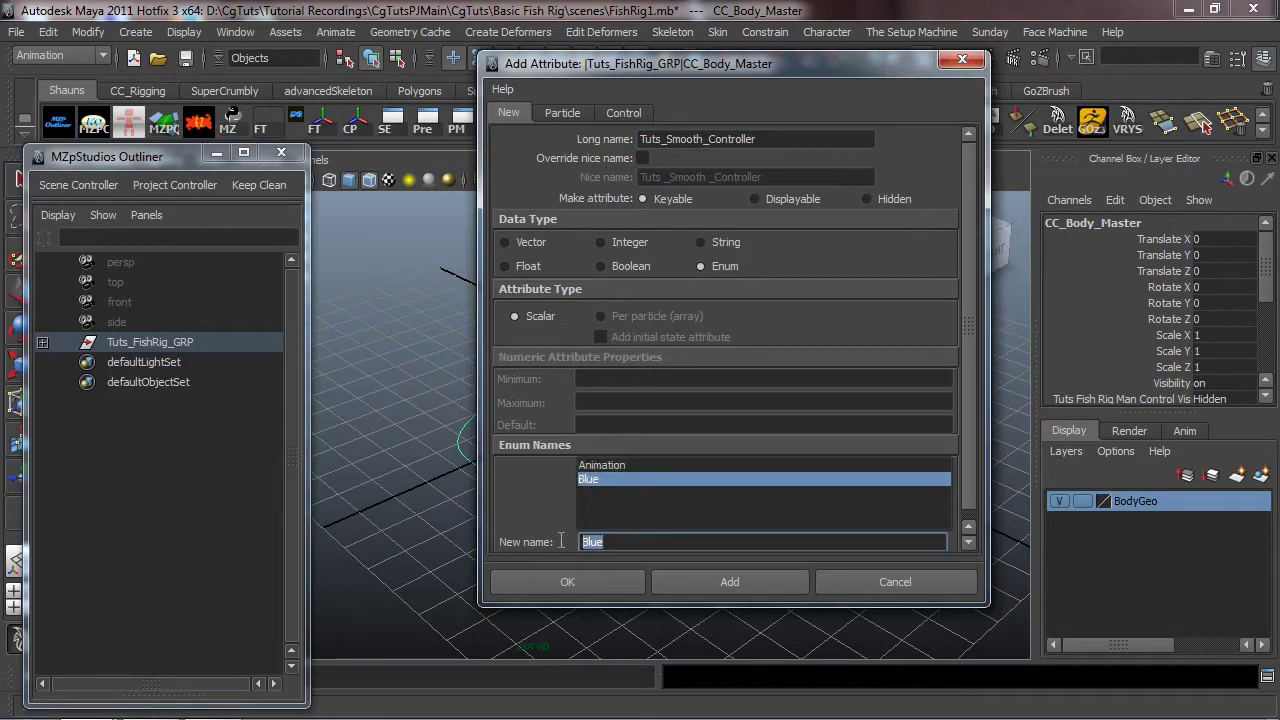
pyautogui.write('Rendering')
pyautogui.click(589, 493)
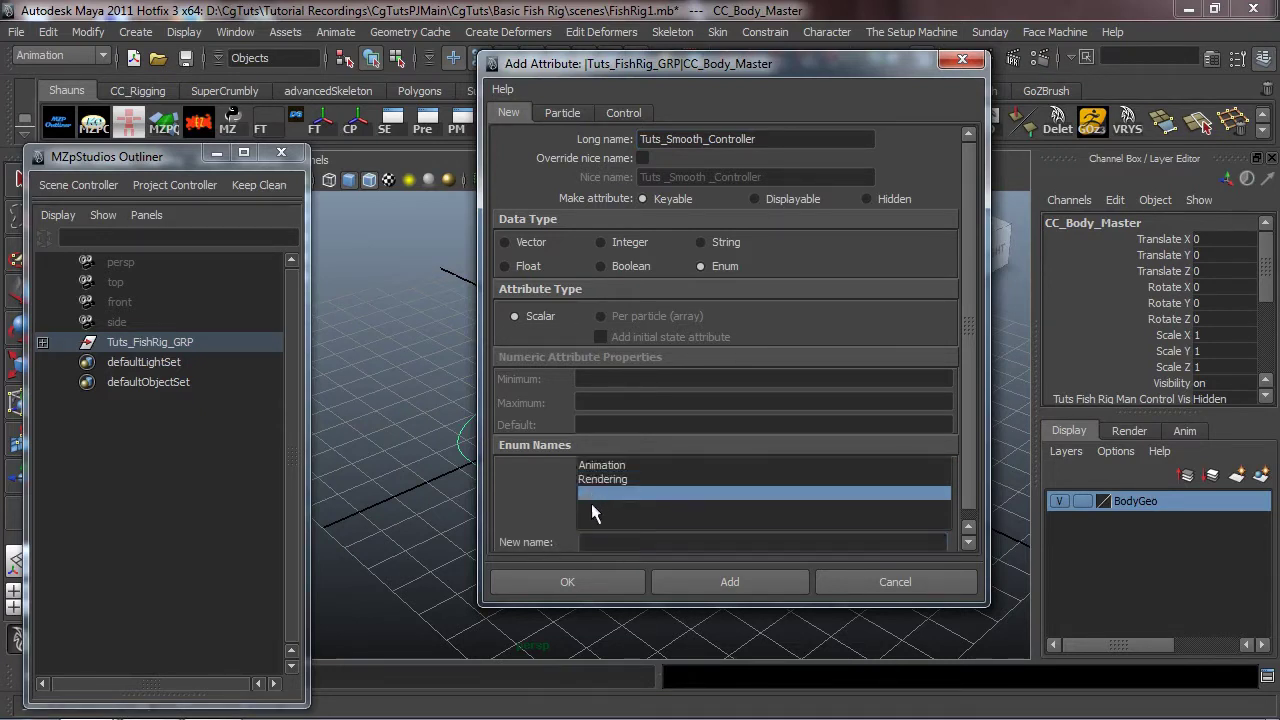
pyautogui.click(605, 541)
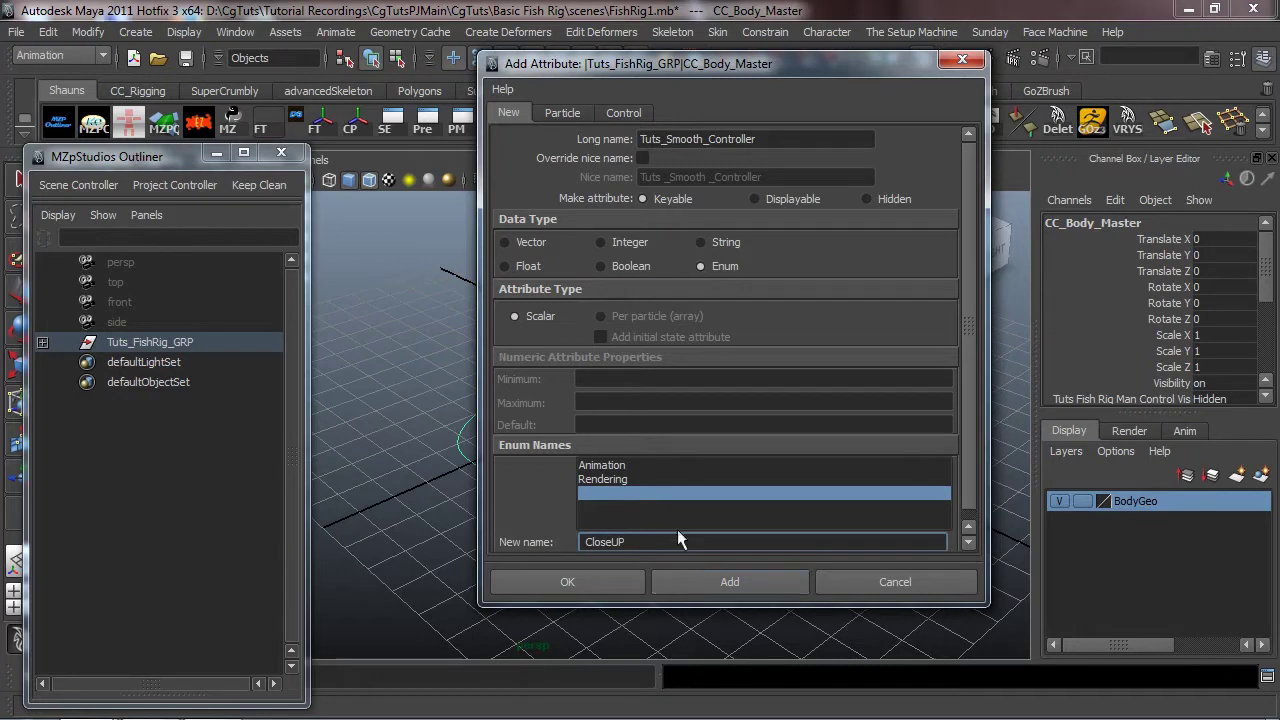
pyautogui.press('Return')
# - Add the Tuts_Smooth_Controller attribute to CC_Body_Master, check it in the attribute list, and close the Add Attribute dialog
pyautogui.click(735, 582)
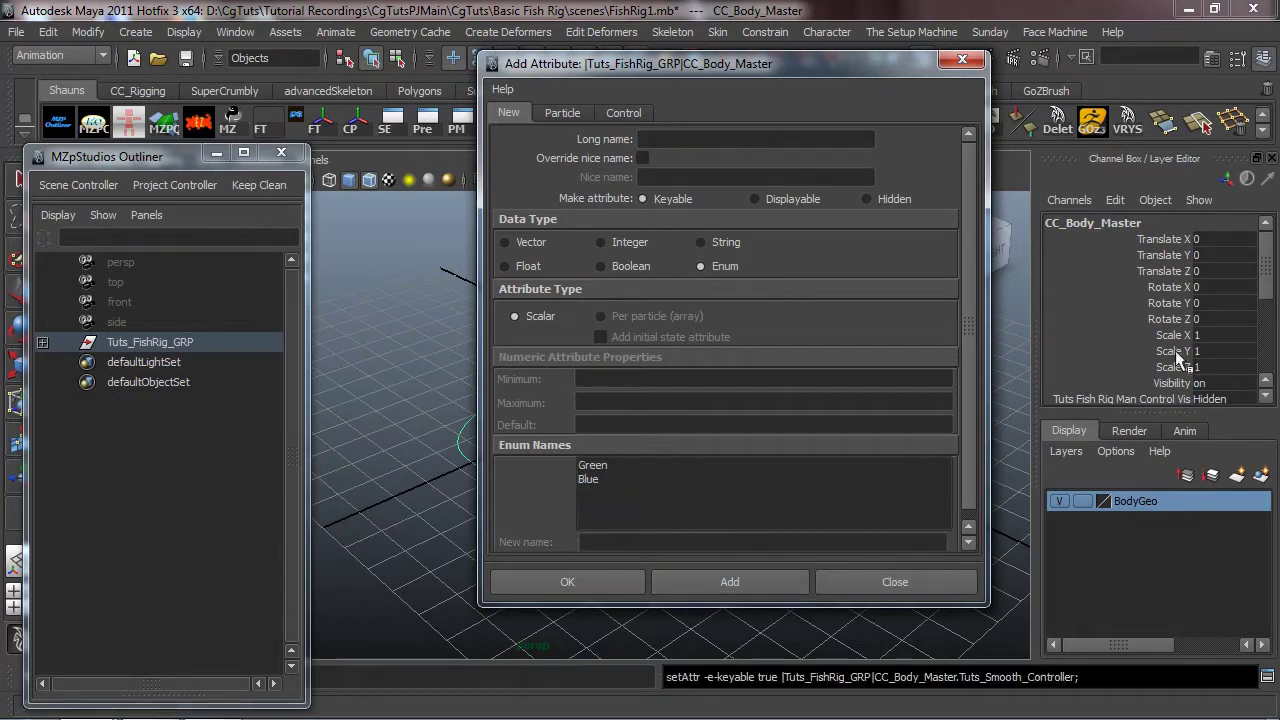
pyautogui.scroll(-5, 1215, 316)
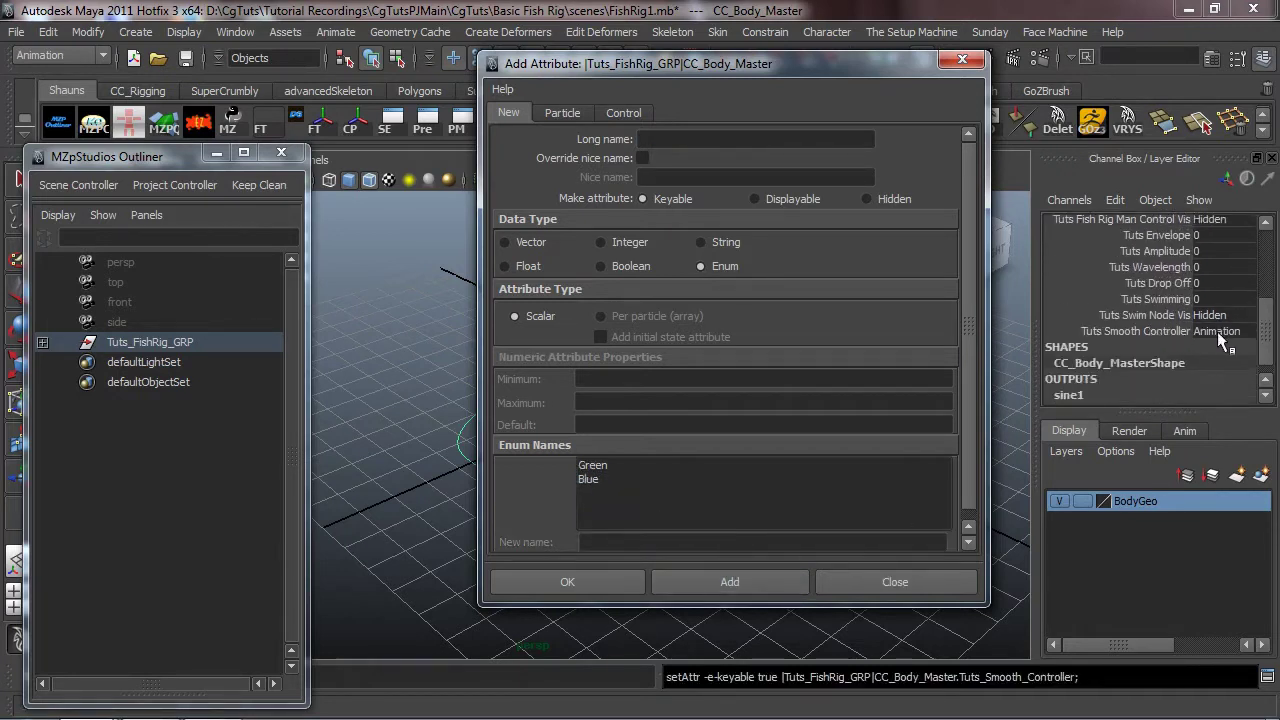
pyautogui.click(976, 61)
pyautogui.click(791, 471)
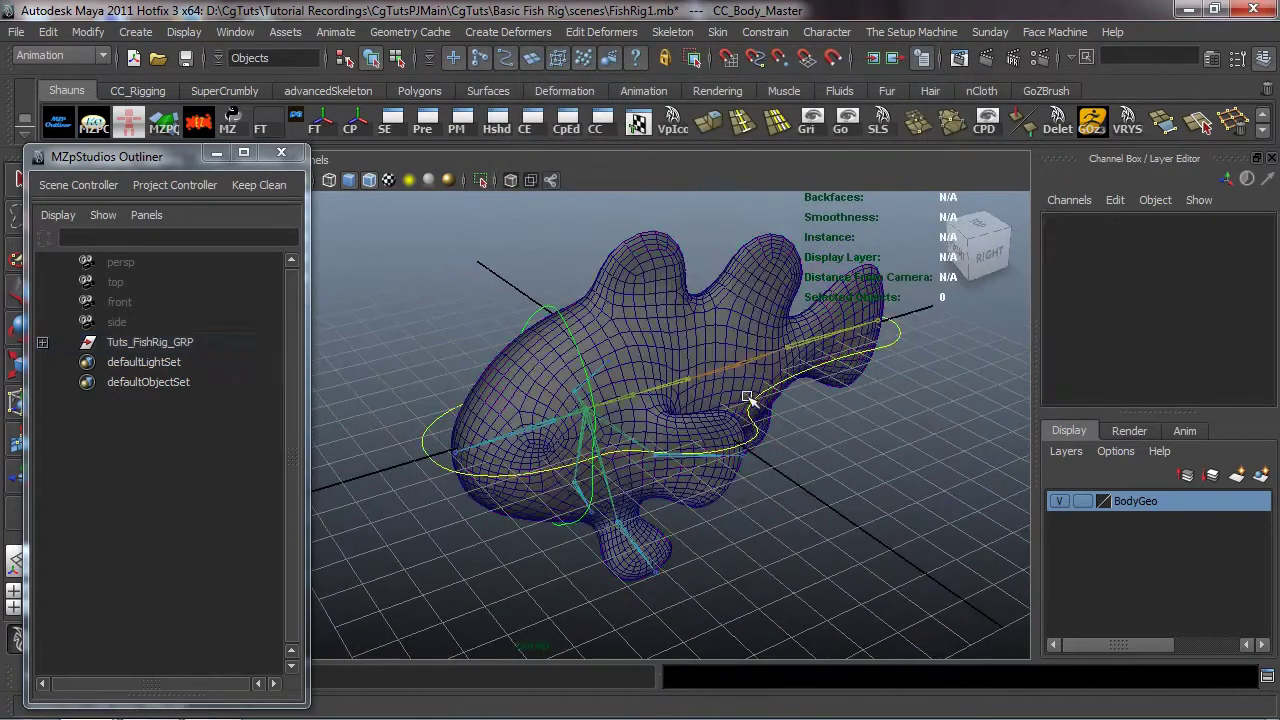
# - Convert the smooth mesh preview of FishTemplateGeo to polygons
pyautogui.click(695, 320)
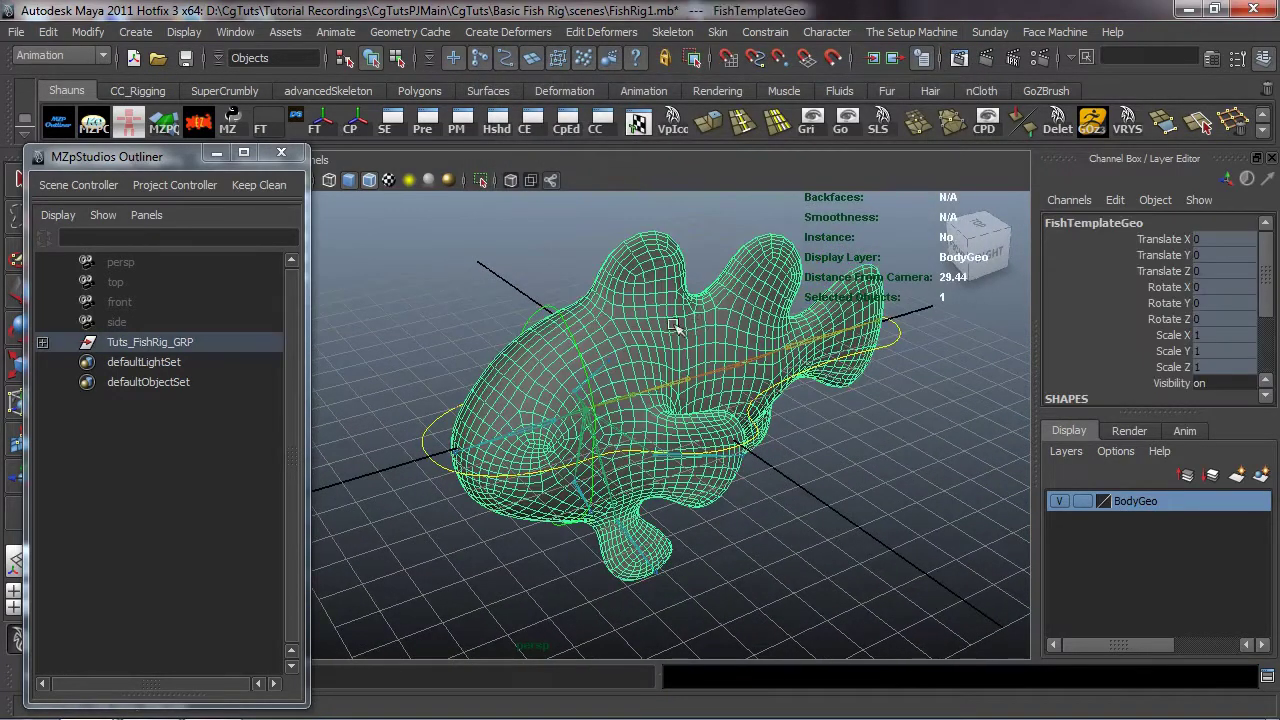
pyautogui.click(89, 31)
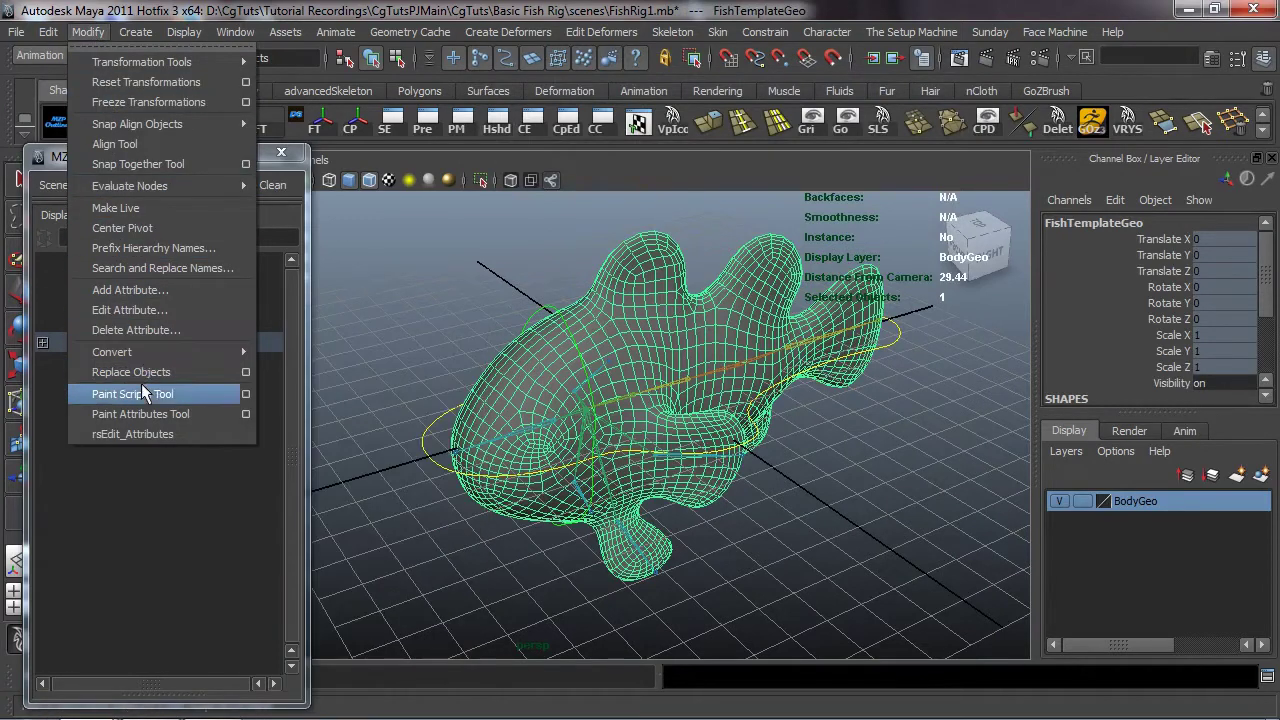
pyautogui.moveTo(143, 351)
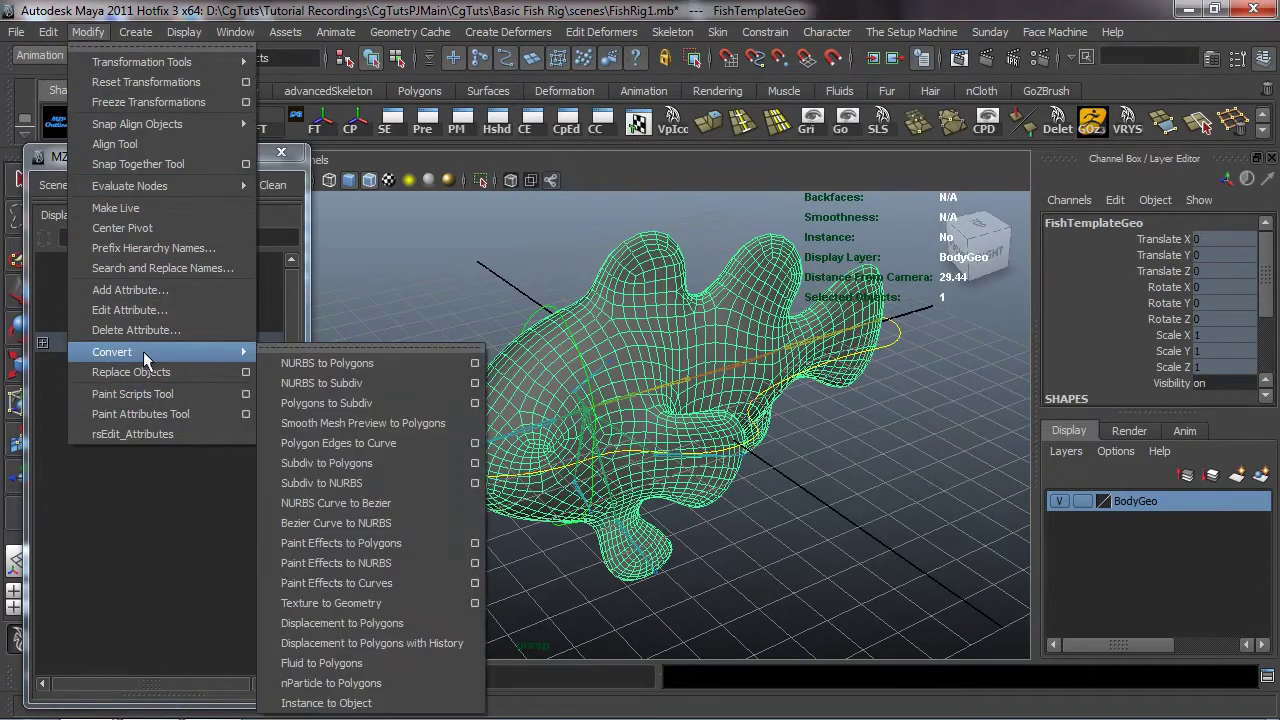
pyautogui.click(358, 423)
pyautogui.keyDown('alt'); pyautogui.moveTo(587, 398); pyautogui.dragTo(498, 367); pyautogui.keyUp('alt')
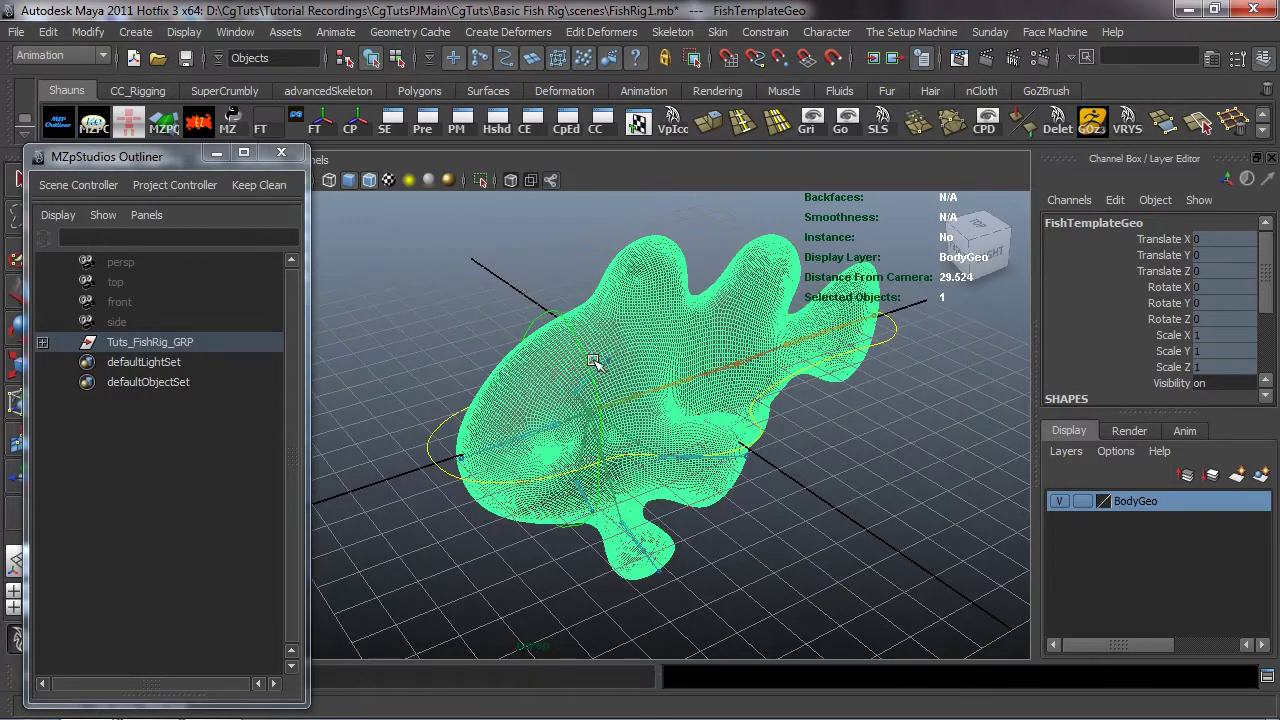
pyautogui.keyDown('alt'); pyautogui.moveTo(590, 360); pyautogui.dragTo(588, 356); pyautogui.keyUp('alt')
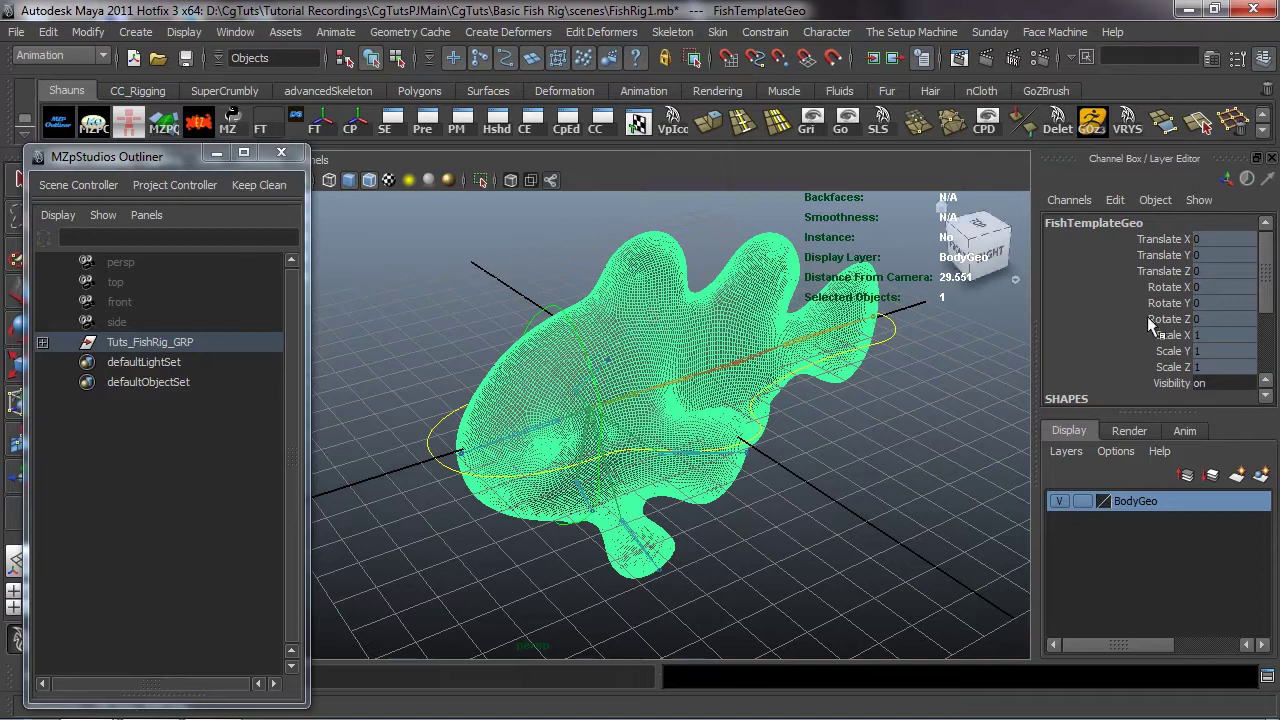
# - Load FishTemplateGeo with its polySmoothFace1 node as the inputs in the Connection Editor and locate the node's smoothing attributes
pyautogui.scroll(-3, 1140, 330)
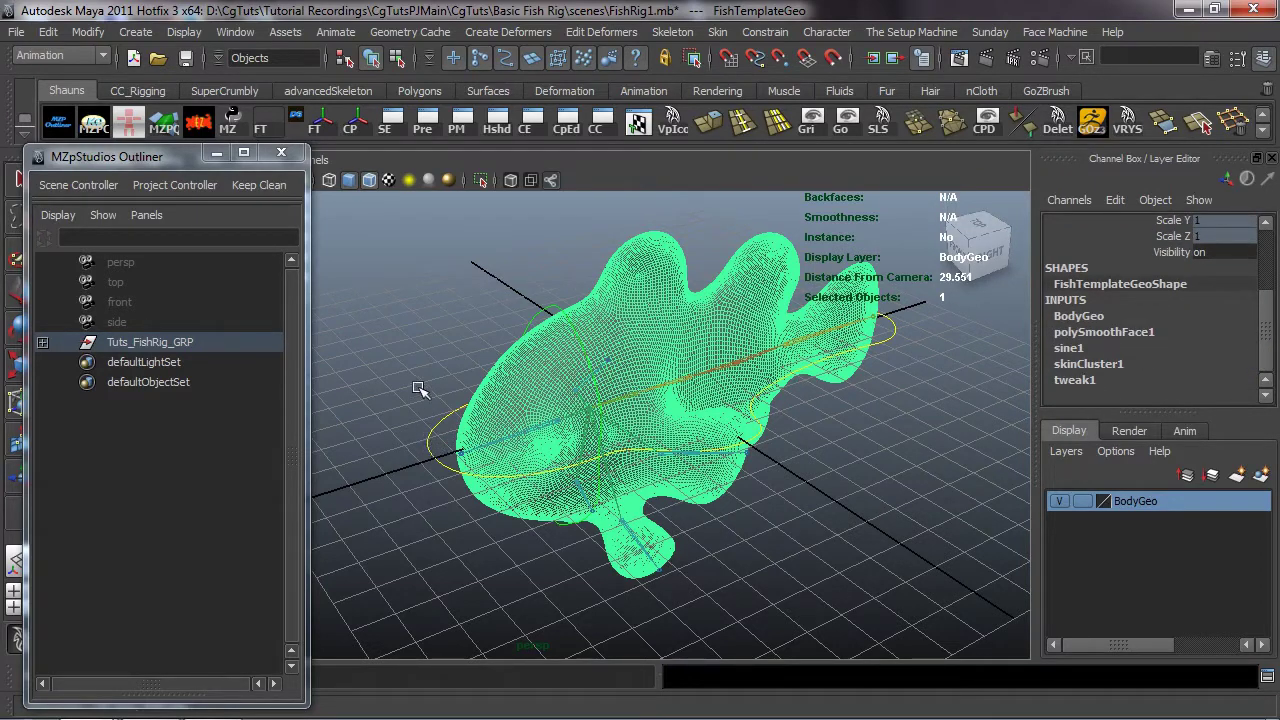
pyautogui.click(1119, 330)
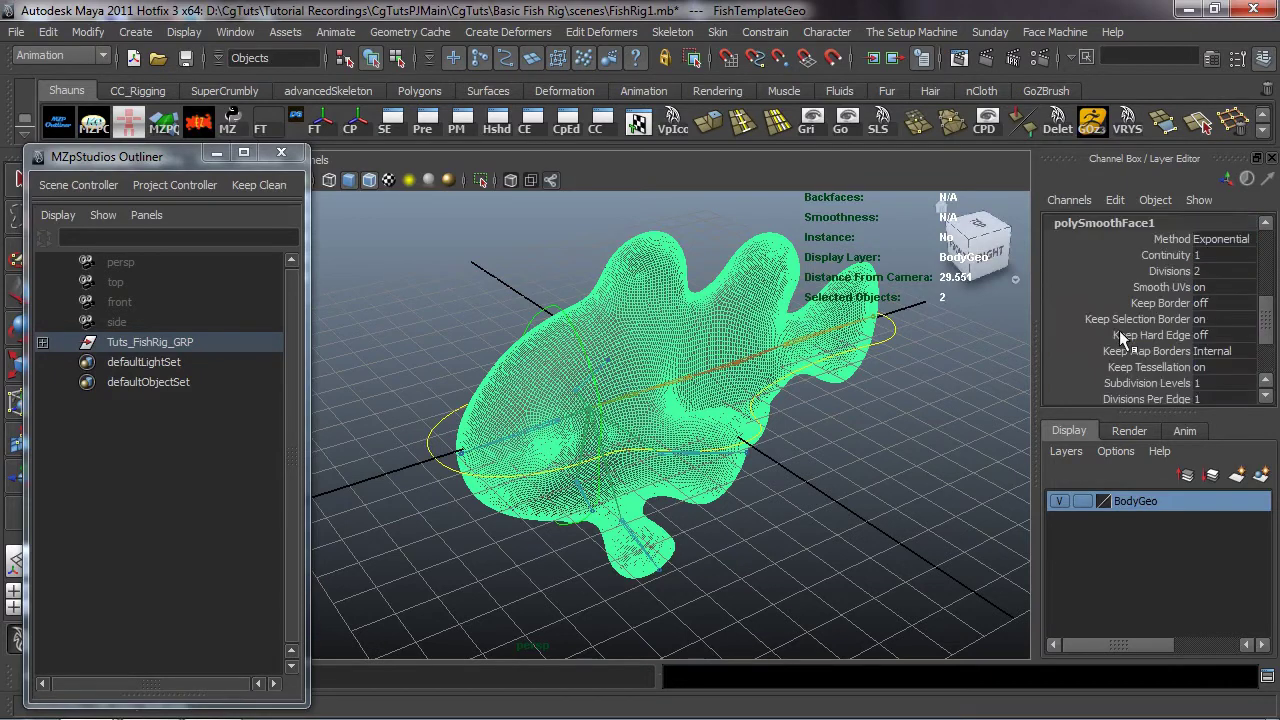
pyautogui.click(251, 28)
pyautogui.moveTo(259, 63)
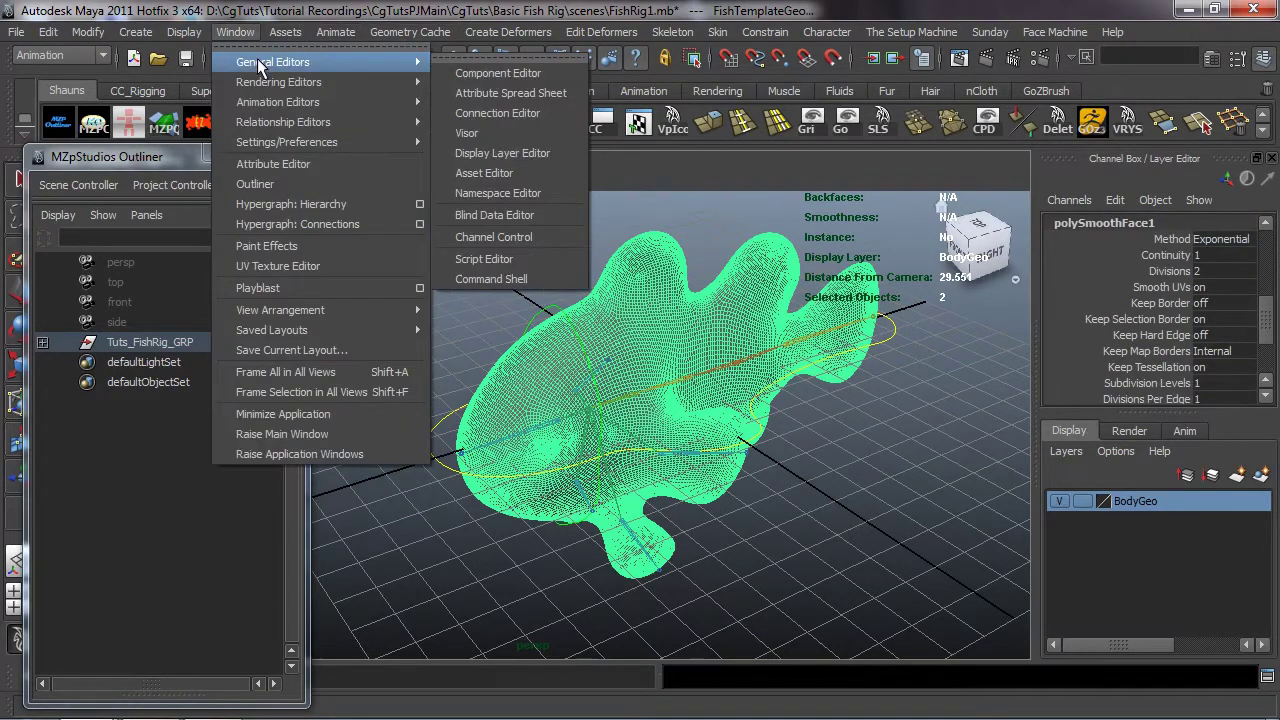
pyautogui.click(530, 113)
pyautogui.click(707, 90)
pyautogui.scroll(-15, 762, 354)
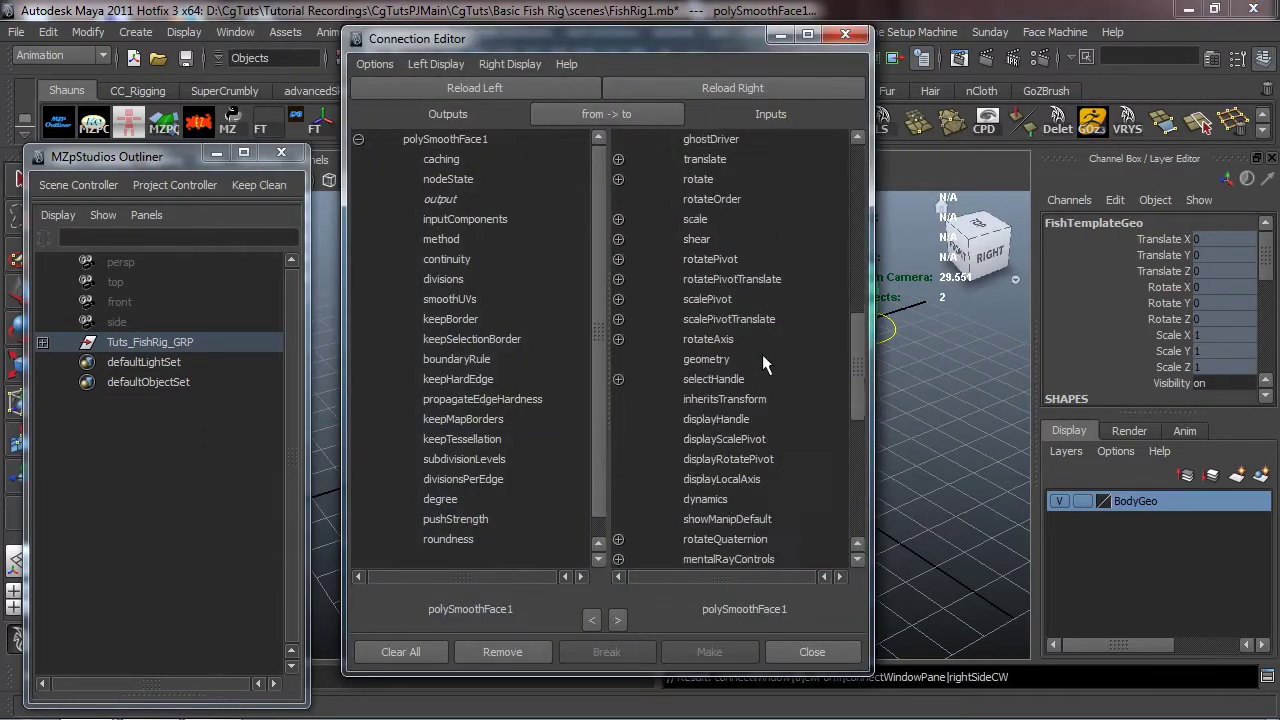
pyautogui.scroll(1, 731, 395)
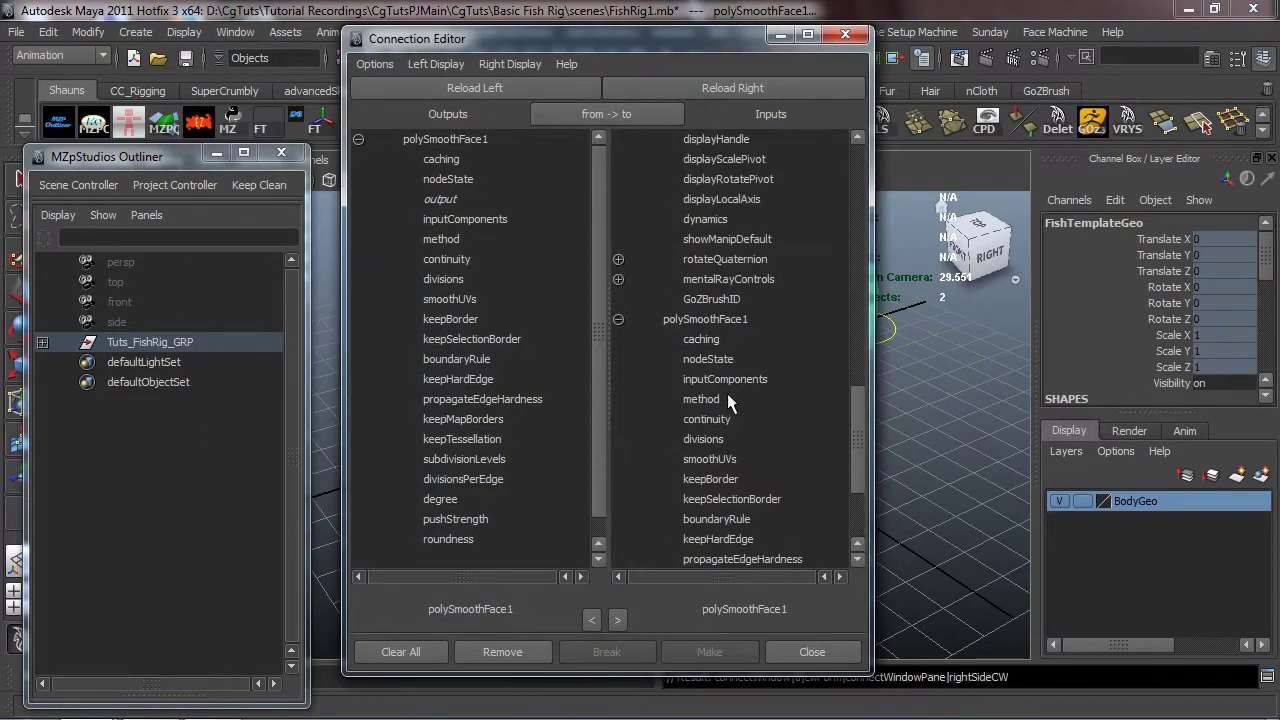
pyautogui.scroll(-1, 727, 393)
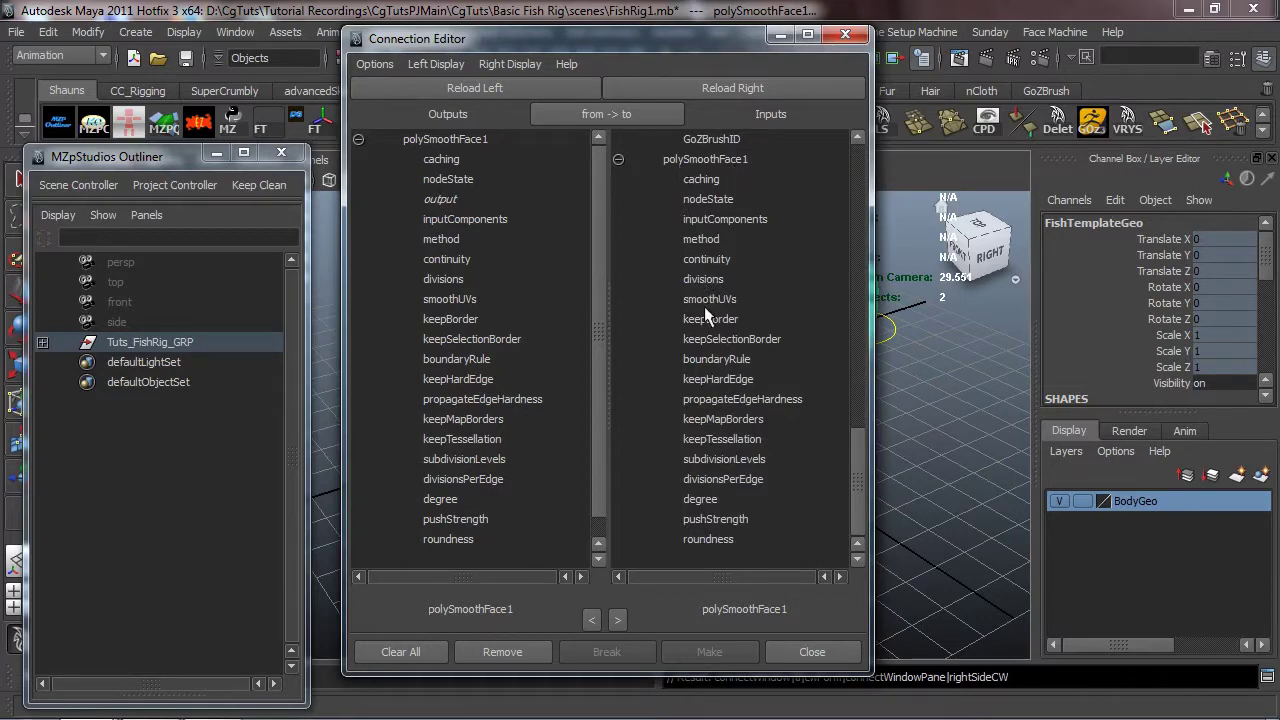
# - Load CC_Body_Master as the outputs in the Connection Editor and locate its Tuts_Smooth_Controller attribute
pyautogui.moveTo(585, 34); pyautogui.dragTo(853, 32)
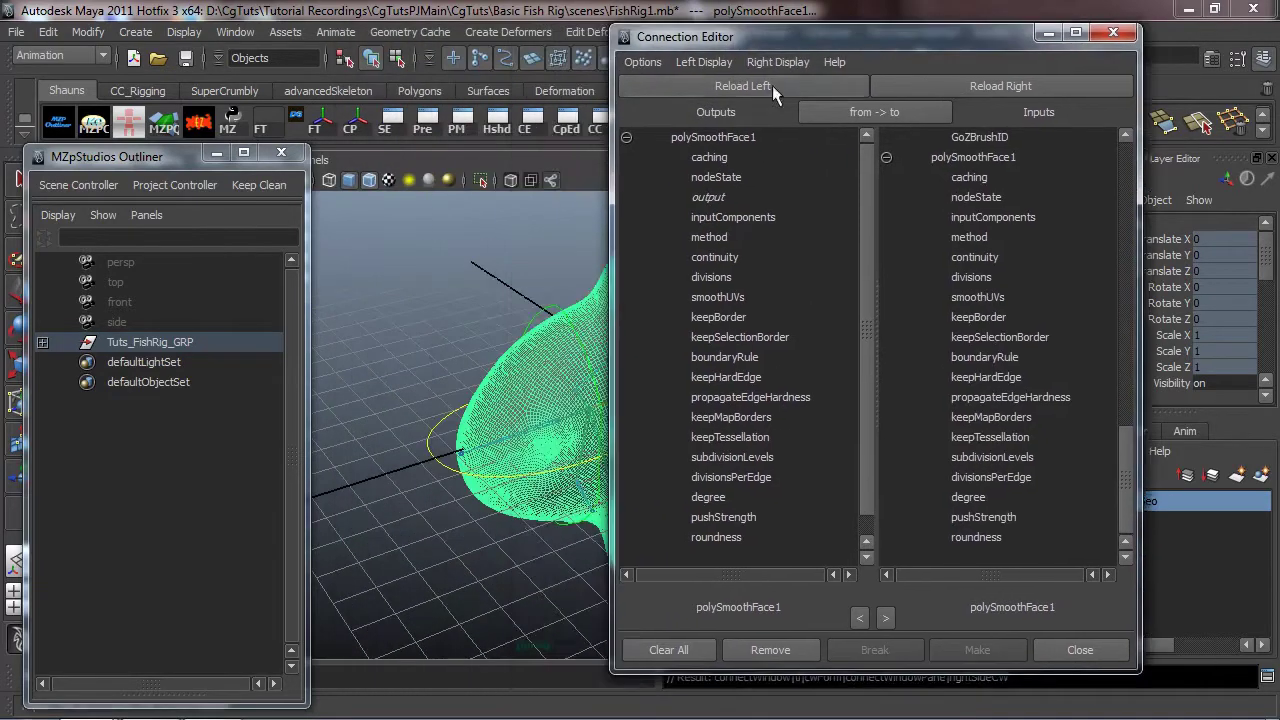
pyautogui.click(428, 465)
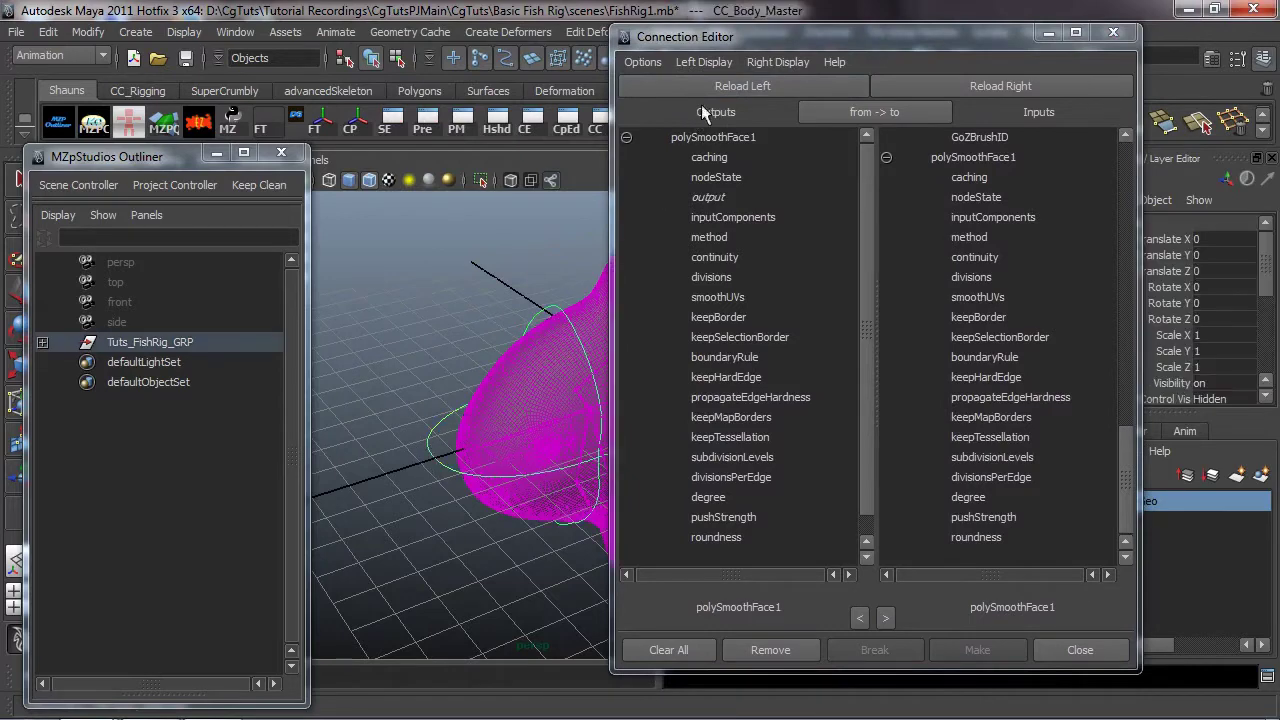
pyautogui.click(721, 82)
pyautogui.scroll(-15, 776, 479)
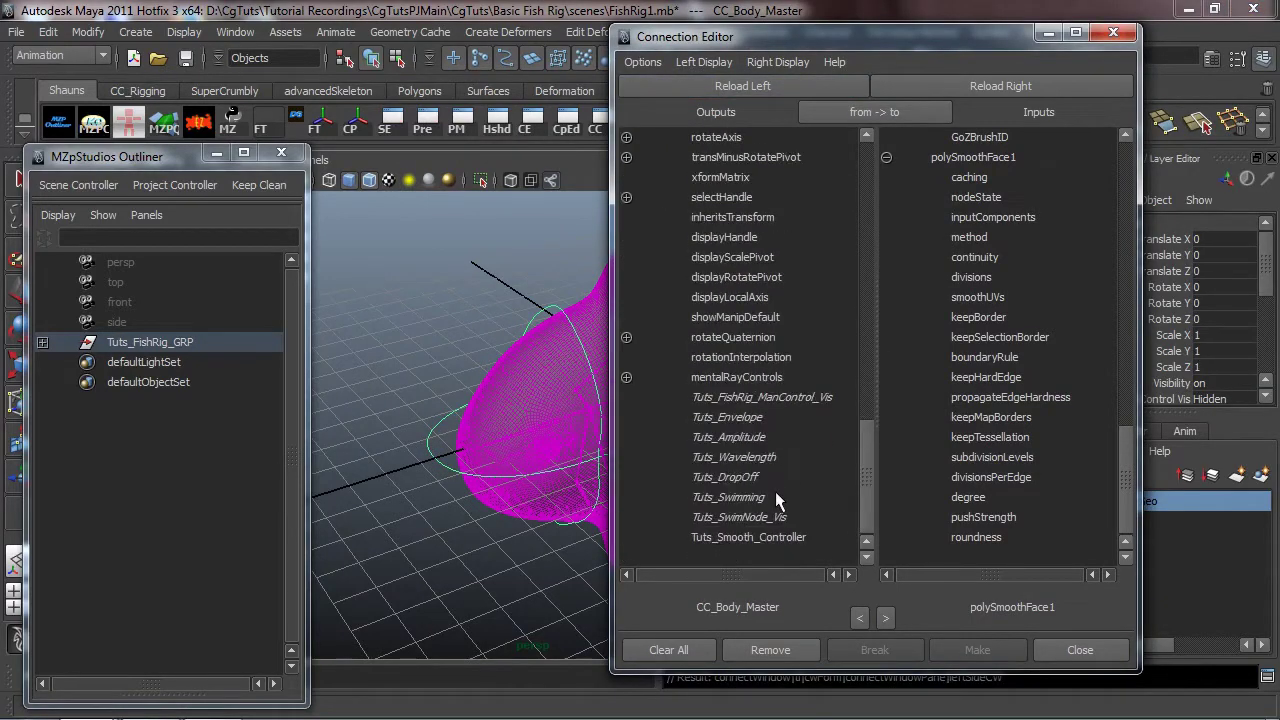
# - Connect Tuts_Smooth_Controller to the divisions attribute of polySmoothFace1, close the Connection Editor, and inspect the fish mesh
pyautogui.click(748, 538)
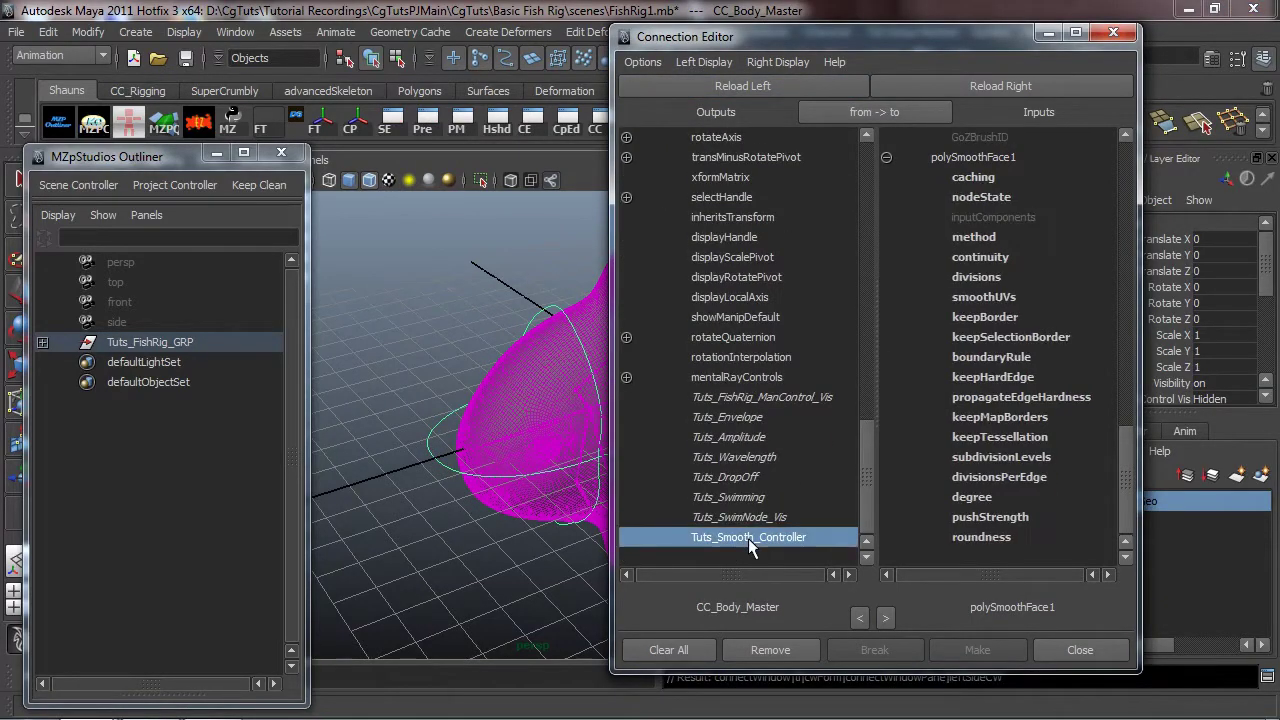
pyautogui.click(970, 275)
pyautogui.click(1113, 32)
pyautogui.keyDown('alt'); pyautogui.moveTo(775, 368); pyautogui.dragTo(857, 477, button='right'); pyautogui.keyUp('alt')
pyautogui.keyDown('alt'); pyautogui.moveTo(790, 450); pyautogui.dragTo(708, 313); pyautogui.keyUp('alt')
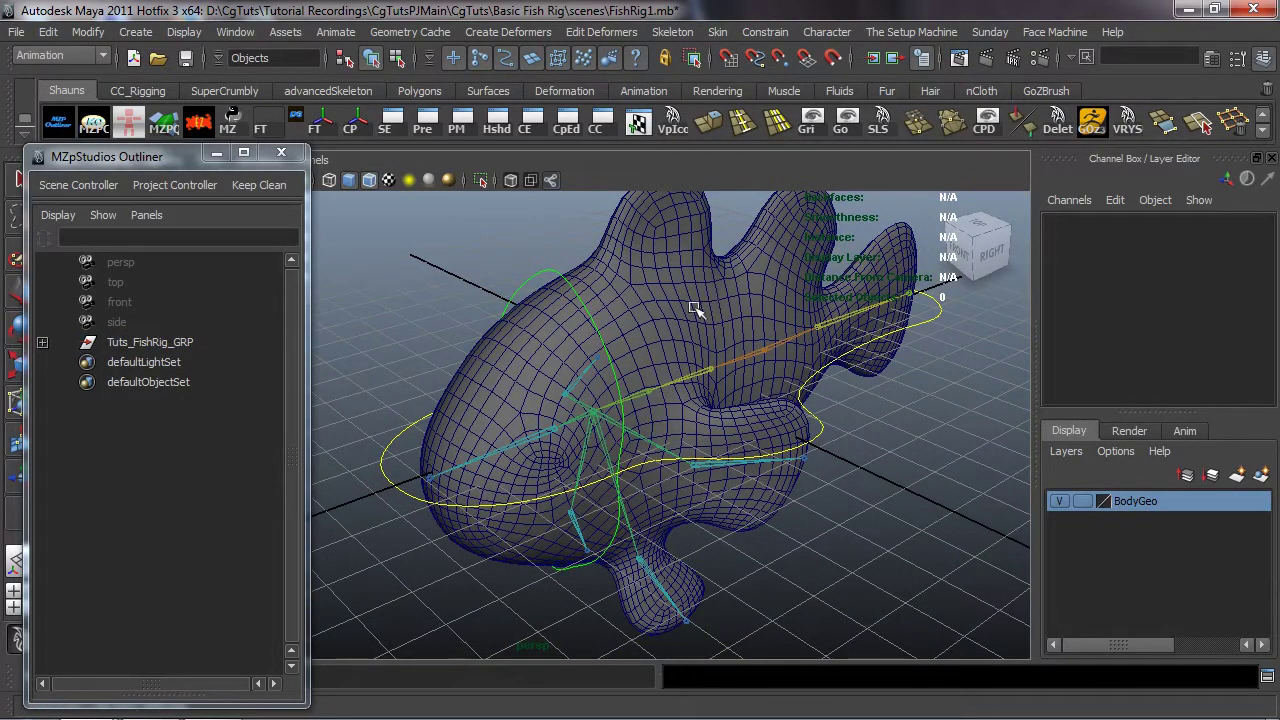
pyautogui.keyDown('alt'); pyautogui.moveTo(474, 405); pyautogui.dragTo(413, 430); pyautogui.keyUp('alt')
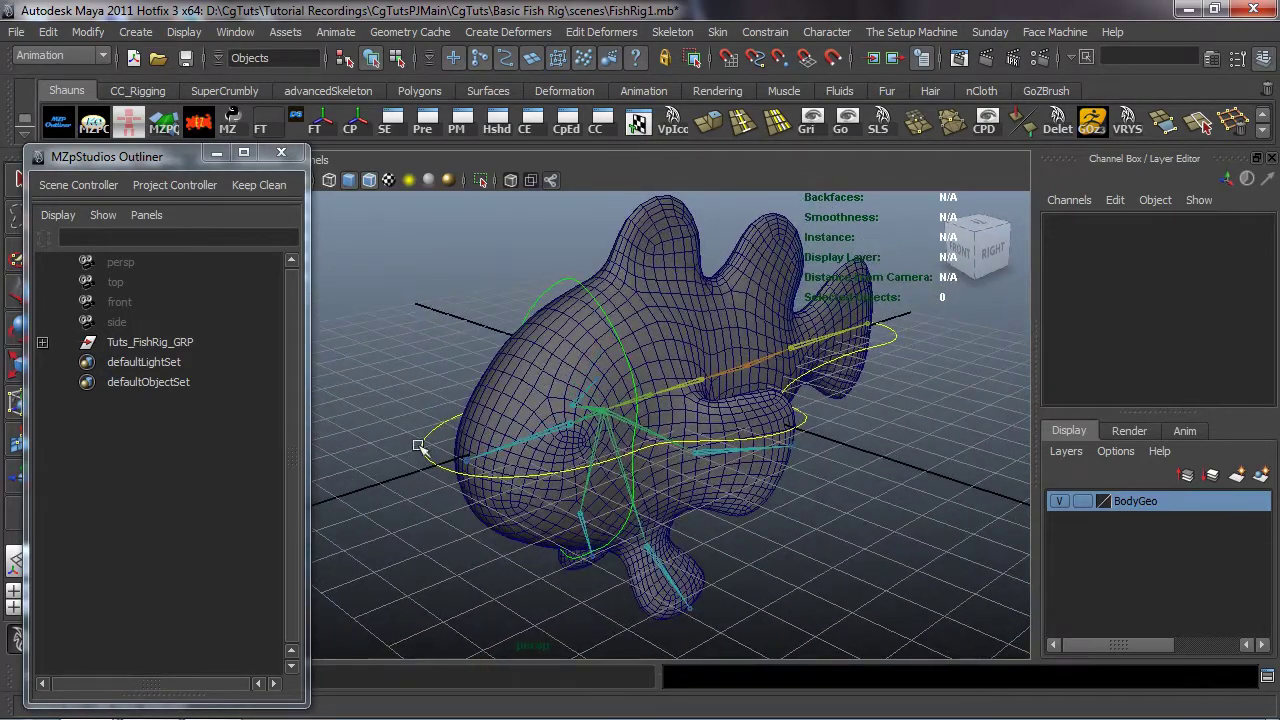
# - Try scaling the fish rig uniformly with the CC_Body_Master control, and undo the scaling
pyautogui.click(418, 446)
pyautogui.keyDown('alt'); pyautogui.moveTo(615, 440); pyautogui.dragTo(640, 423); pyautogui.keyUp('alt')
pyautogui.keyDown('alt'); pyautogui.moveTo(694, 380); pyautogui.dragTo(766, 403); pyautogui.keyUp('alt')
pyautogui.hotkey('ctrl', 'z')
pyautogui.press('r')
pyautogui.hotkey('ctrl', 'z')
# - Parent joint3 from Tuts_FishRig_GRP under the CC_Body_Master control curve and clear the selection
pyautogui.click(42, 342)
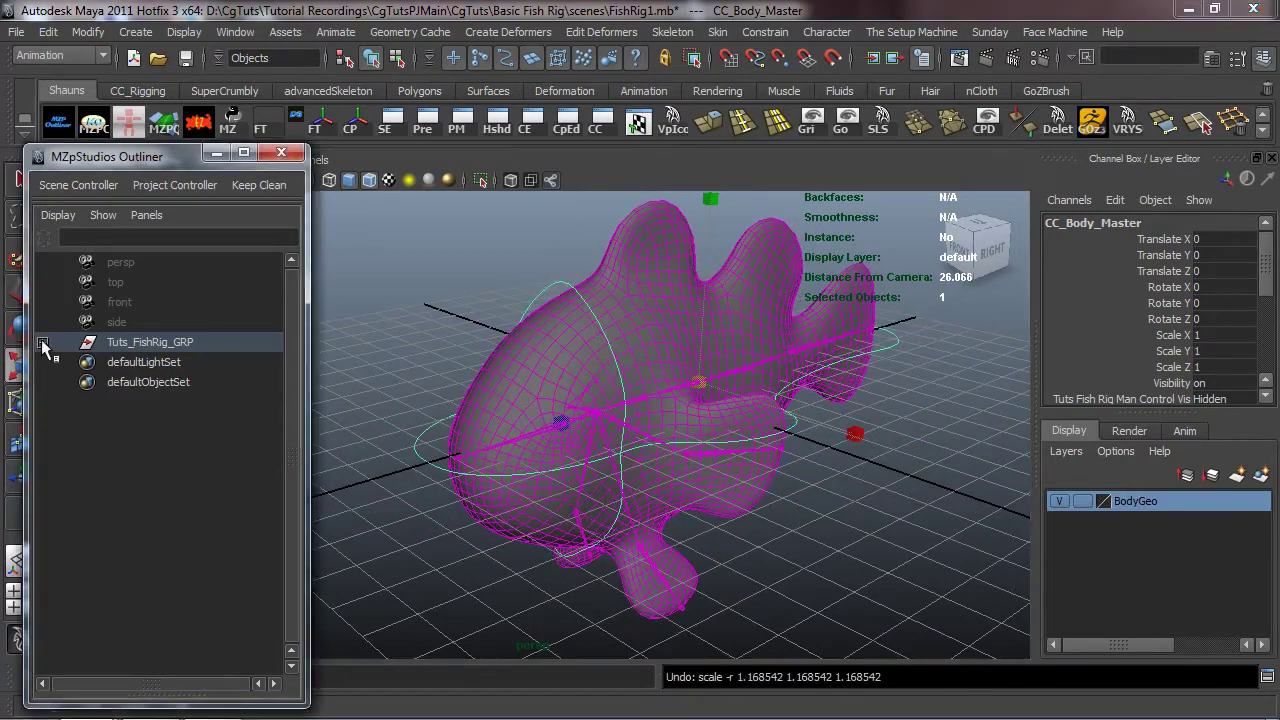
pyautogui.click(139, 382)
pyautogui.keyDown('alt'); pyautogui.moveTo(705, 390); pyautogui.dragTo(651, 434); pyautogui.keyUp('alt')
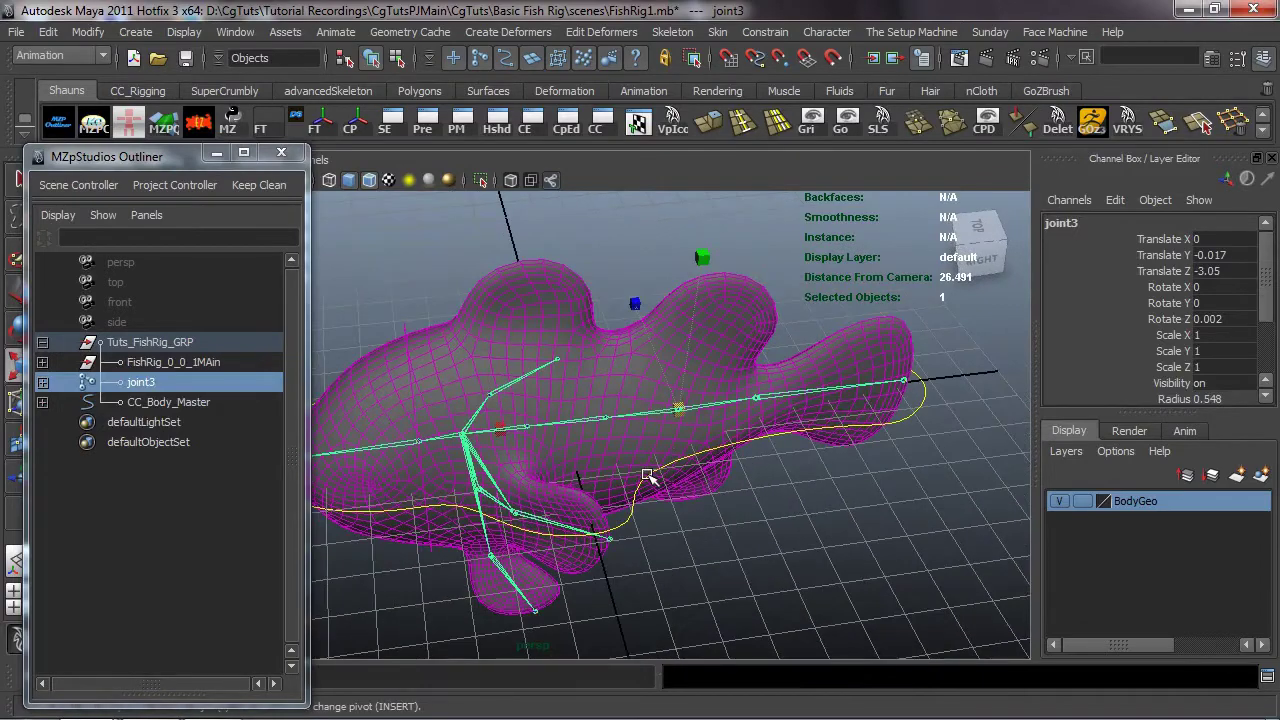
pyautogui.scroll(5, 643, 480)
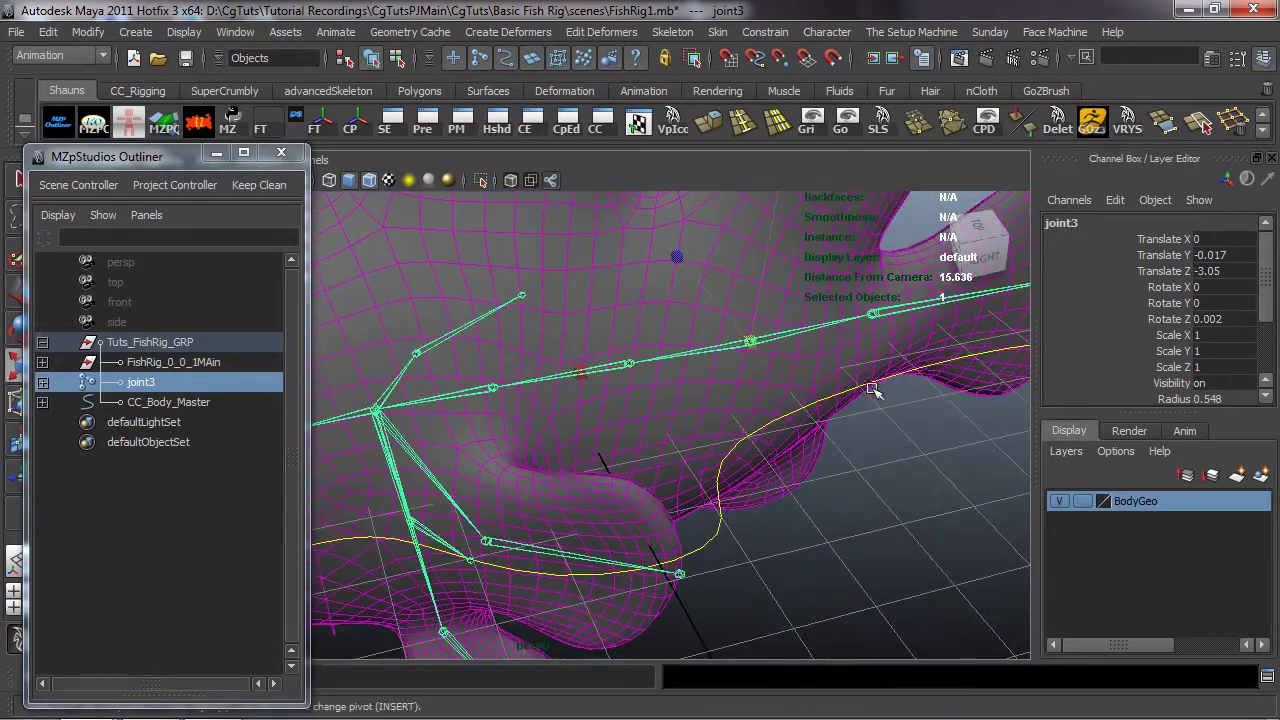
pyautogui.moveTo(172, 388); pyautogui.dragTo(147, 386, button='middle')
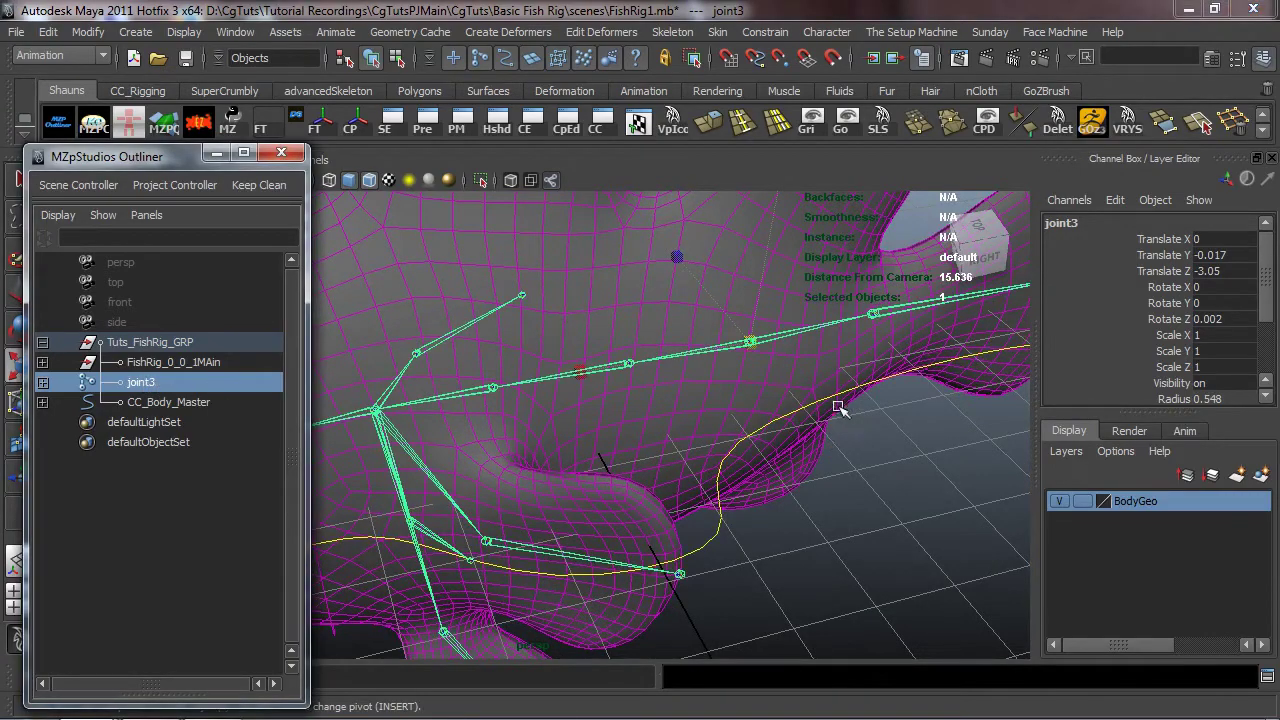
pyautogui.keyDown('alt'); pyautogui.moveTo(838, 407); pyautogui.dragTo(771, 429); pyautogui.keyUp('alt')
pyautogui.keyDown('shift'); pyautogui.click(815, 468); pyautogui.keyUp('shift')
pyautogui.press('p')
pyautogui.click(771, 429)
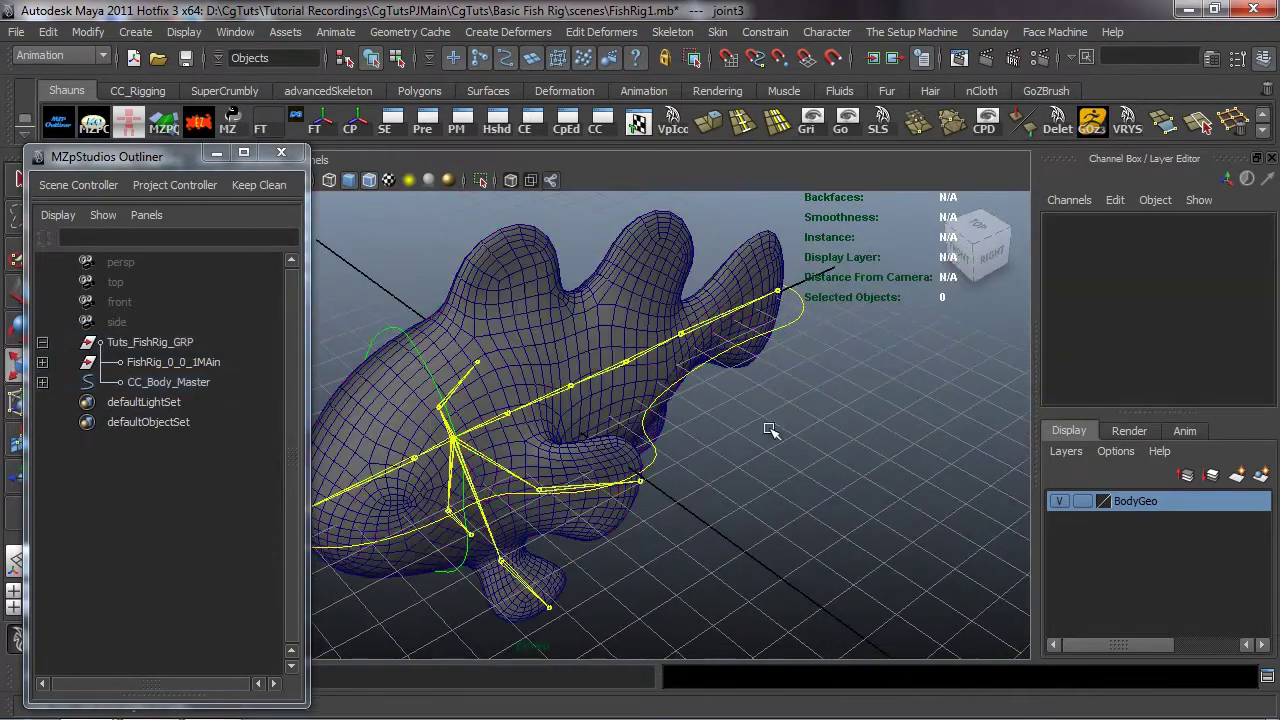
# - Test-scale CC_Body_Master with the joint chain parented under it, and undo the scaling
pyautogui.click(800, 315)
pyautogui.keyDown('alt'); pyautogui.moveTo(571, 380); pyautogui.dragTo(183, 426); pyautogui.keyUp('alt')
pyautogui.press('r')
pyautogui.hotkey('ctrl', 'z')
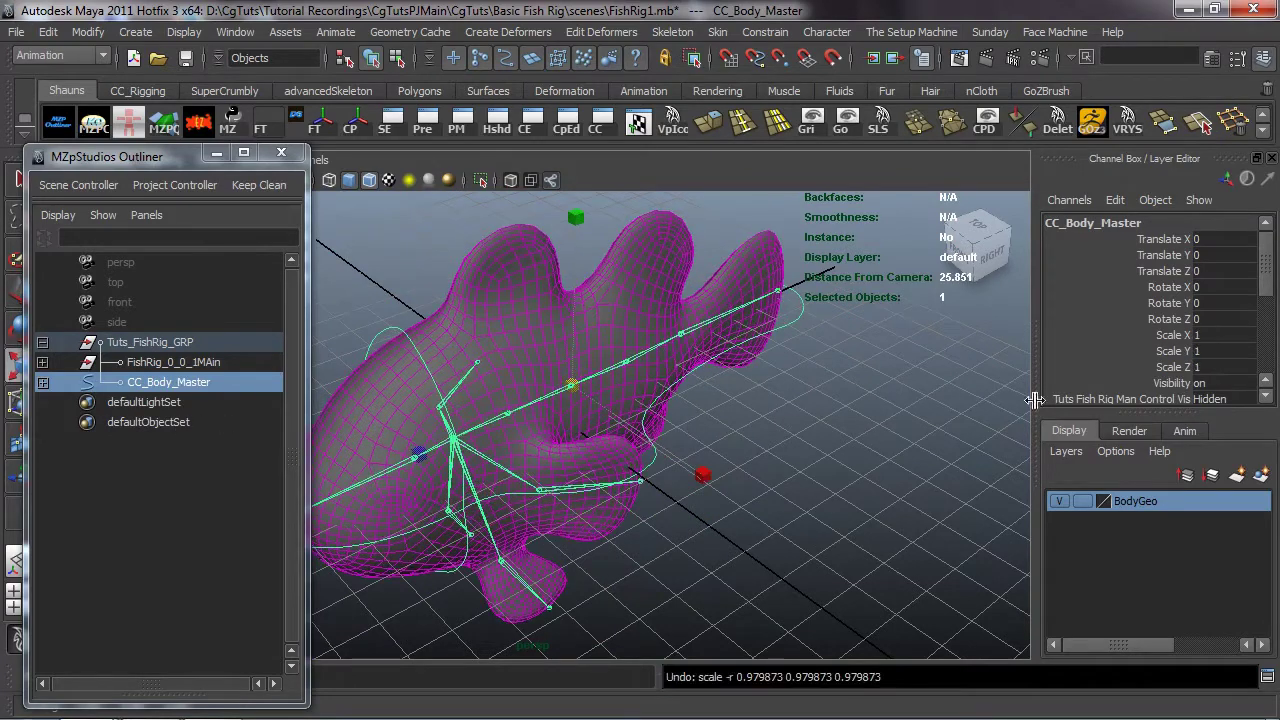
# - Set the Tuts Fish Rig Man Control Vis attribute of CC_Body_Master to Show
pyautogui.scroll(-3, 1230, 320)
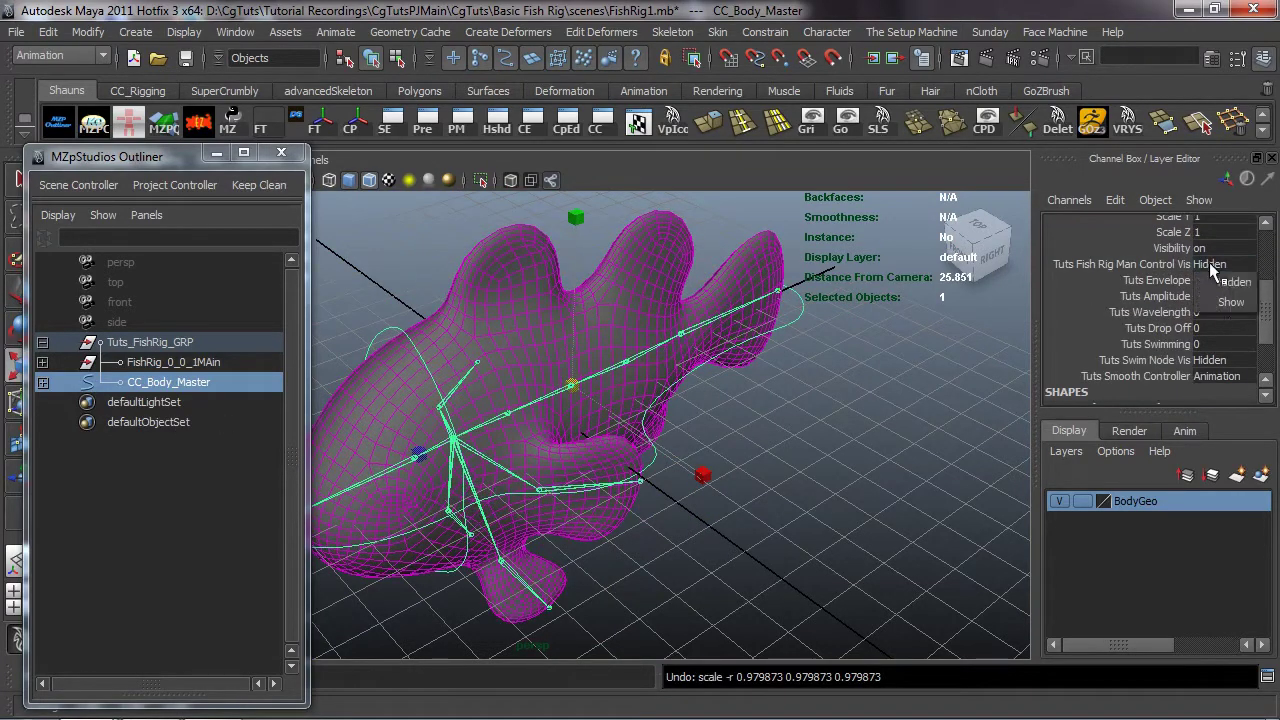
pyautogui.click(1209, 263)
pyautogui.click(1213, 298)
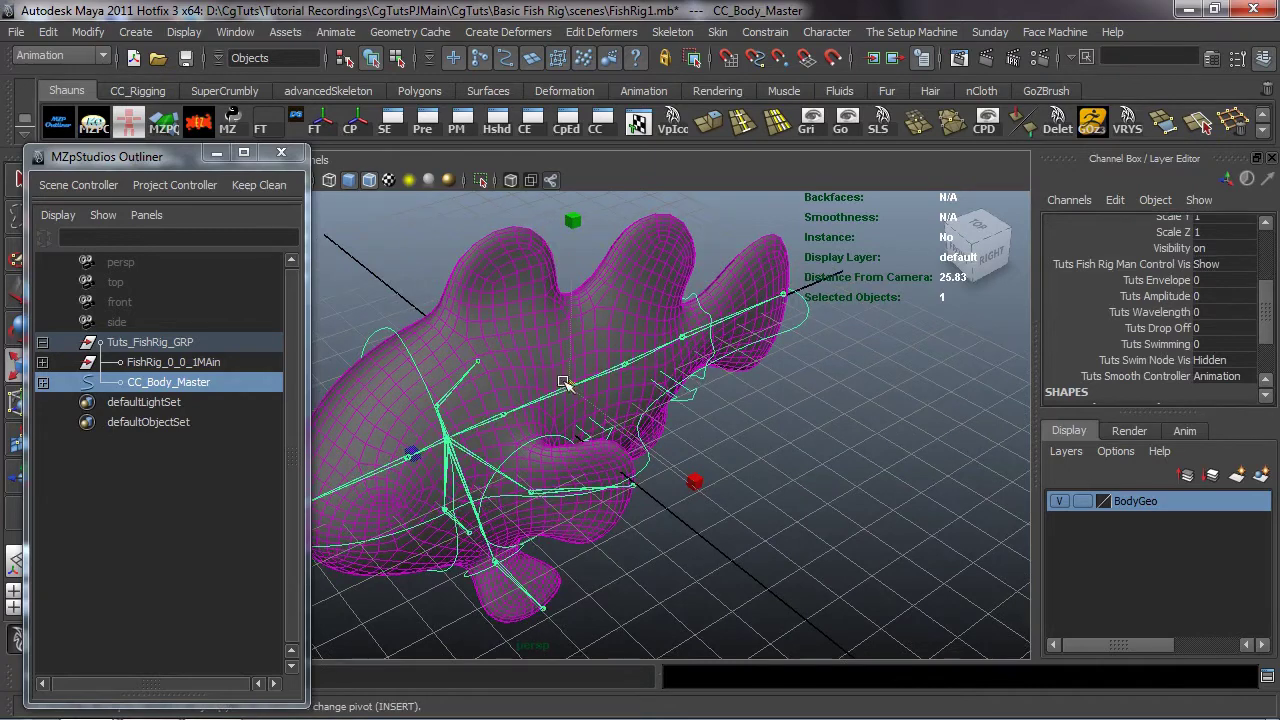
# - Scale CC_Body_Master down uniformly to about 0.024, examine the shrunken rig up close, and reset Scale X, Y and Z to 1
pyautogui.moveTo(560, 385); pyautogui.dragTo(130, 415)
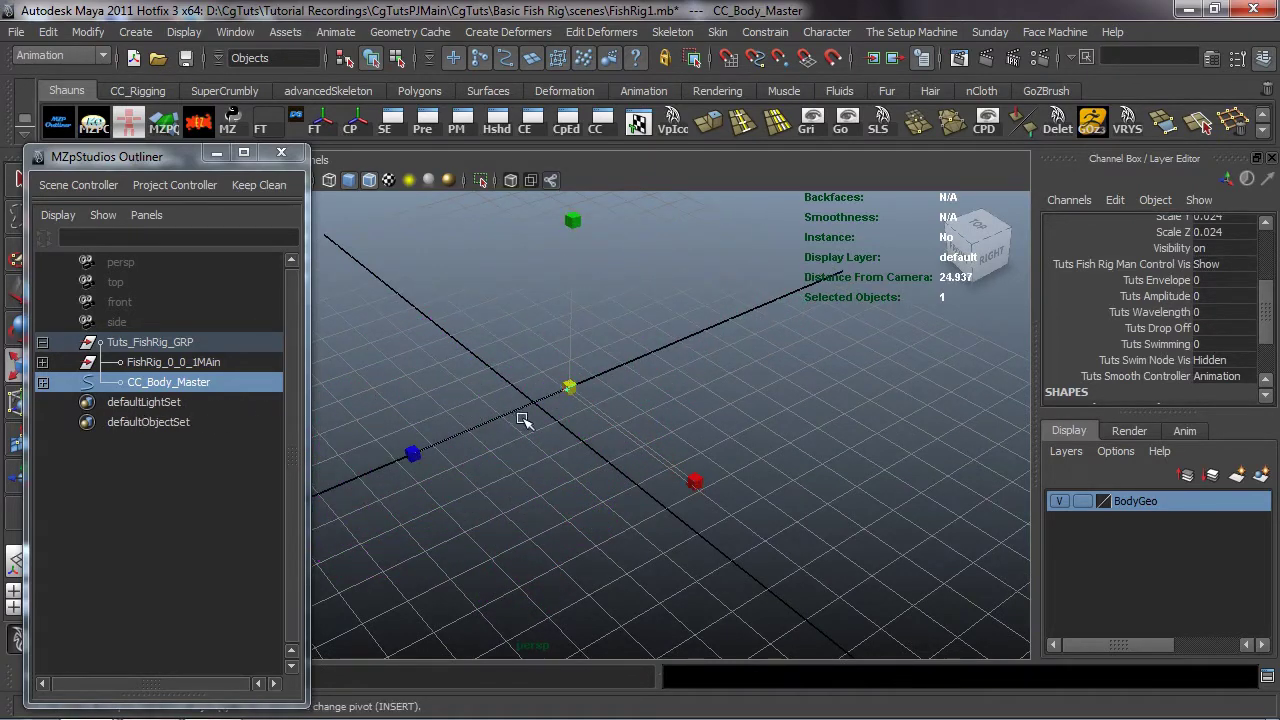
pyautogui.scroll(5, 523, 423)
pyautogui.scroll(2, 537, 432)
pyautogui.keyDown('alt'); pyautogui.moveTo(530, 448); pyautogui.dragTo(764, 453, button='right'); pyautogui.keyUp('alt')
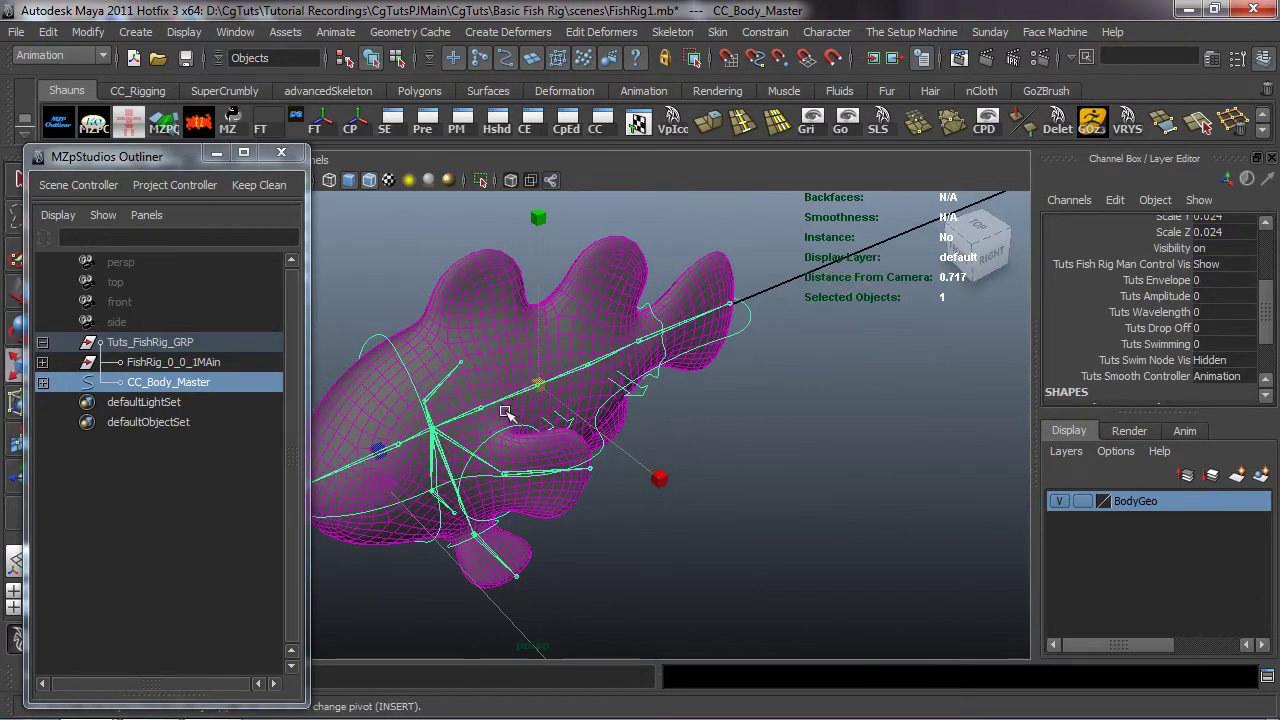
pyautogui.scroll(-10, 463, 430)
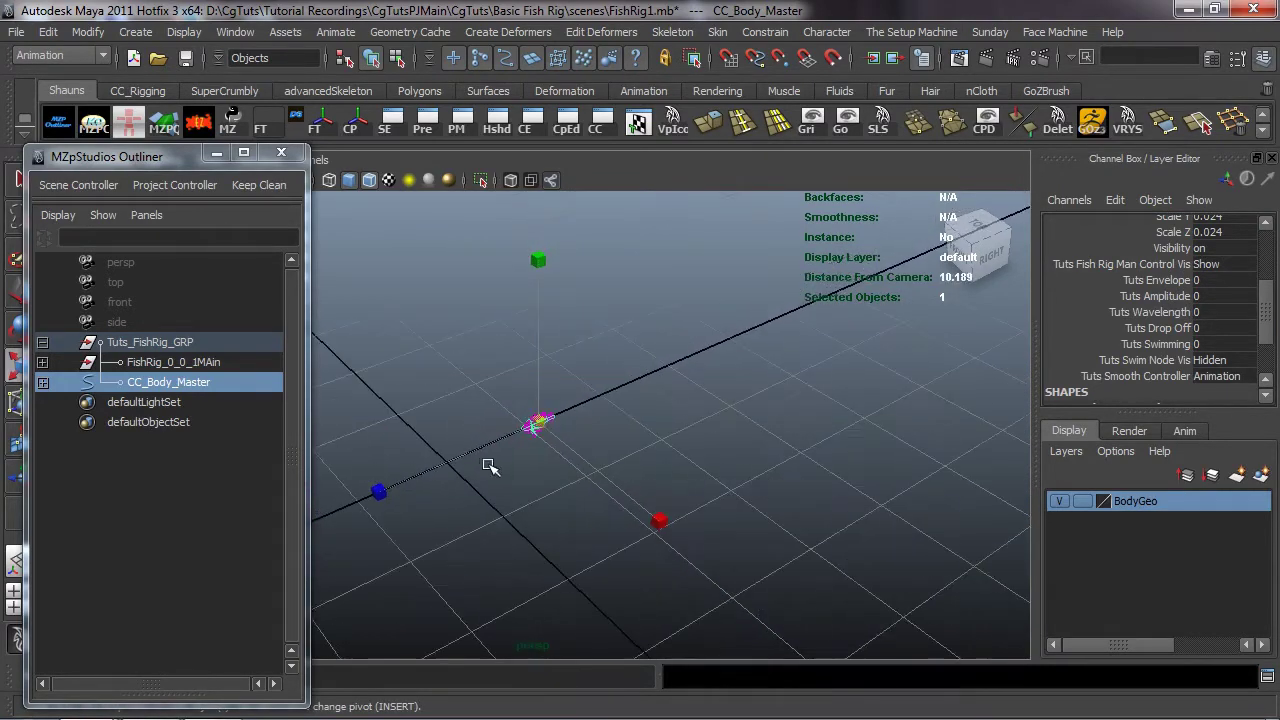
pyautogui.scroll(1, 1218, 285)
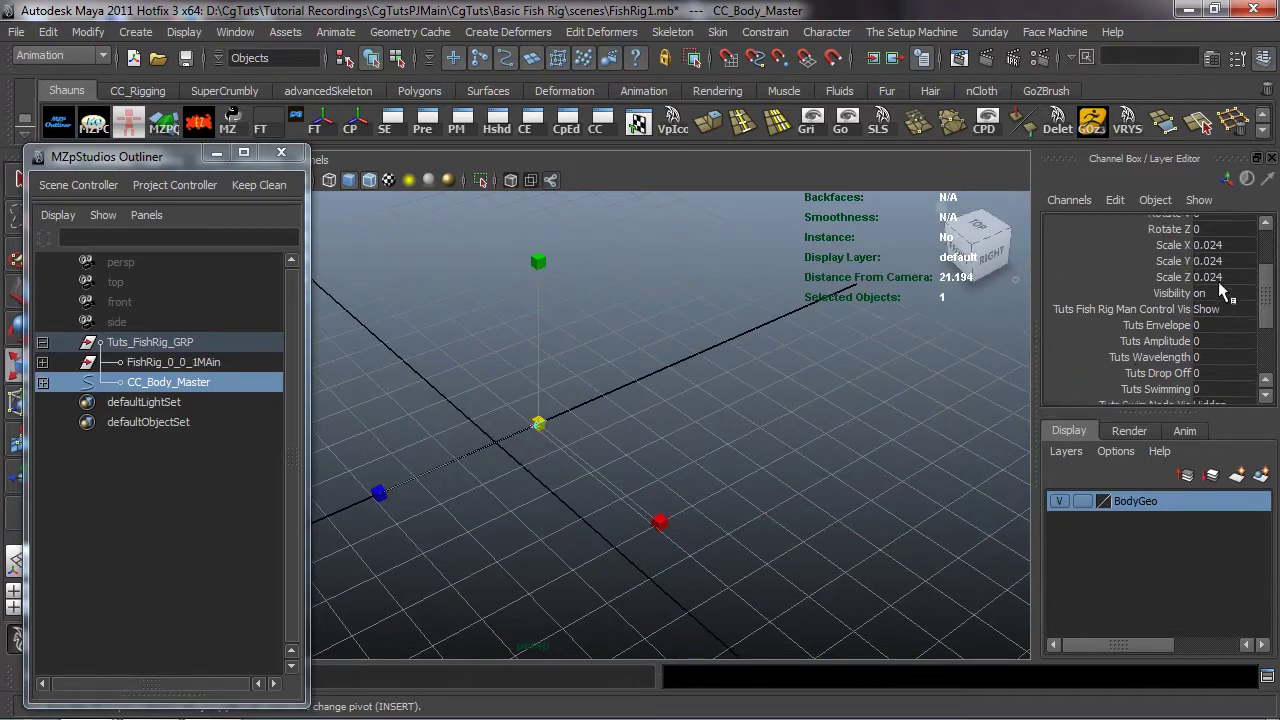
pyautogui.moveTo(1226, 260); pyautogui.dragTo(1227, 276)
pyautogui.write('1')
pyautogui.press('Return')
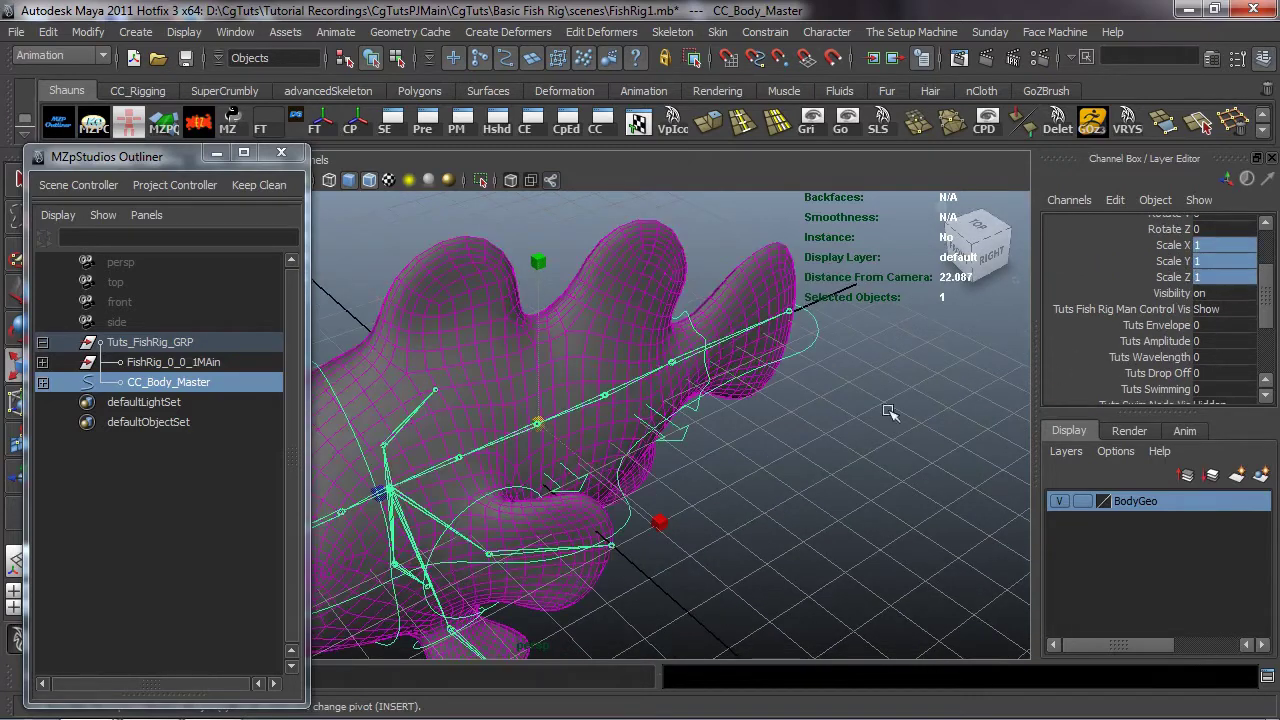
# - Set Tuts Fish Rig Man Control Vis to Hidden, deselect the control, and collapse Tuts_FishRig_GRP in the Outliner
pyautogui.click(1227, 309)
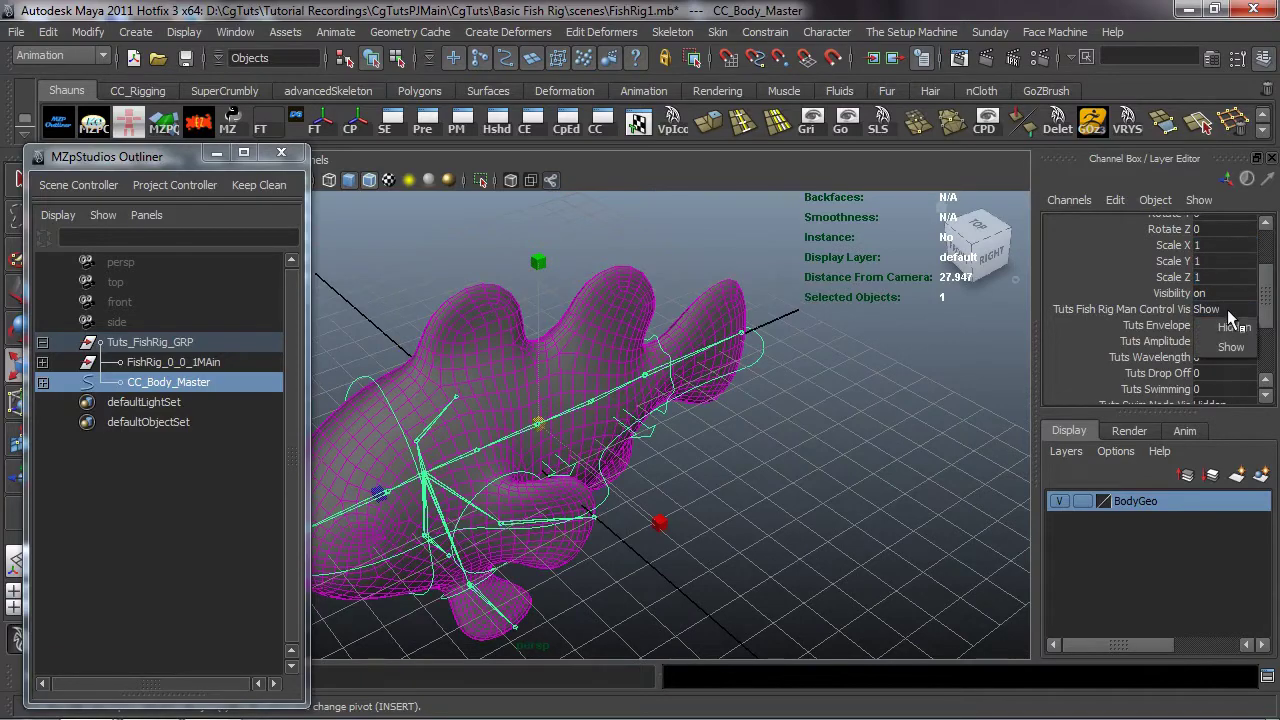
pyautogui.click(1233, 327)
pyautogui.click(771, 508)
pyautogui.keyDown('alt'); pyautogui.moveTo(771, 508); pyautogui.dragTo(558, 475); pyautogui.keyUp('alt')
pyautogui.click(42, 343)
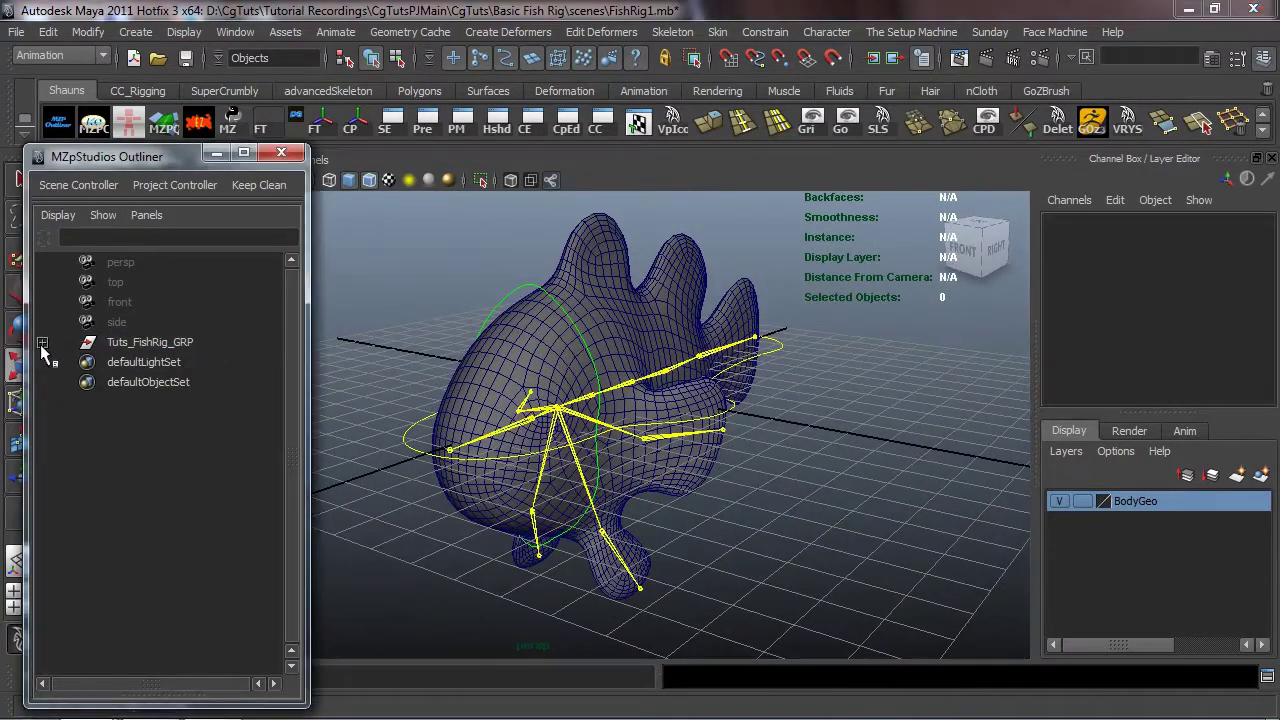
# - Set the BodyGeo display layer to reference mode and close the Outliner
pyautogui.keyDown('alt'); pyautogui.moveTo(590, 340); pyautogui.dragTo(584, 365); pyautogui.keyUp('alt')
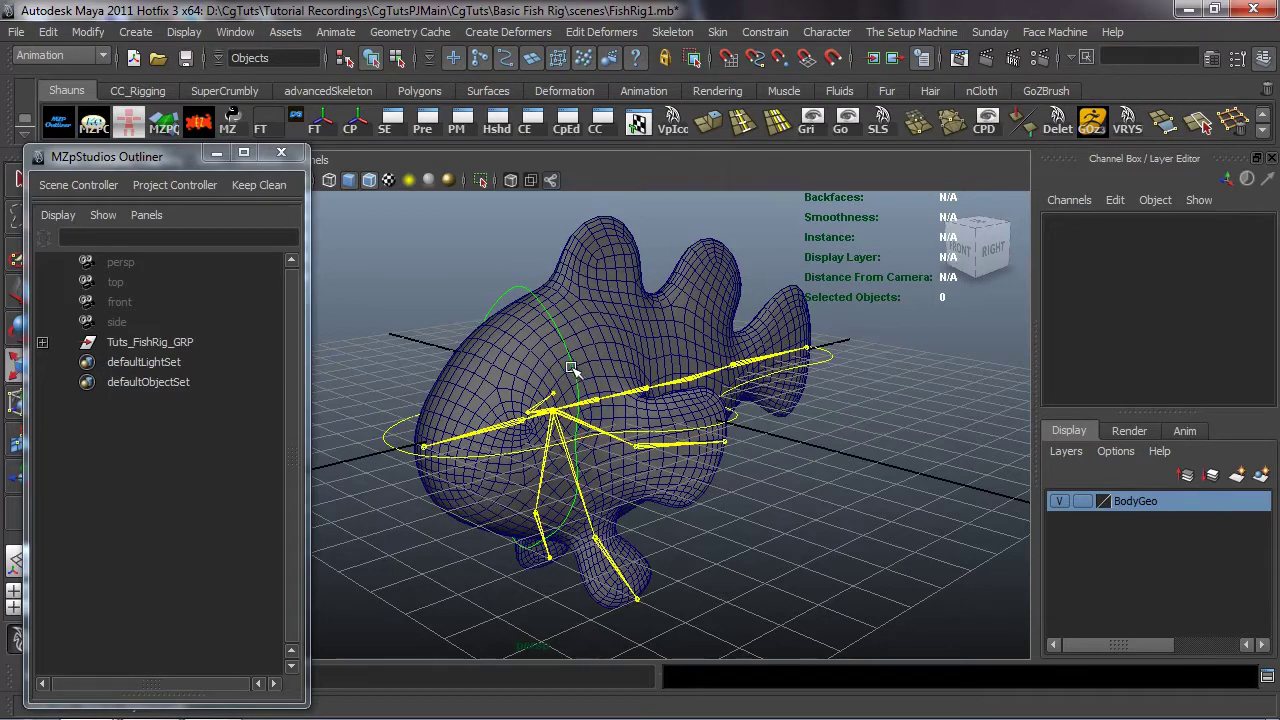
pyautogui.keyDown('alt'); pyautogui.moveTo(572, 377); pyautogui.dragTo(574, 373); pyautogui.keyUp('alt')
pyautogui.click(1082, 503)
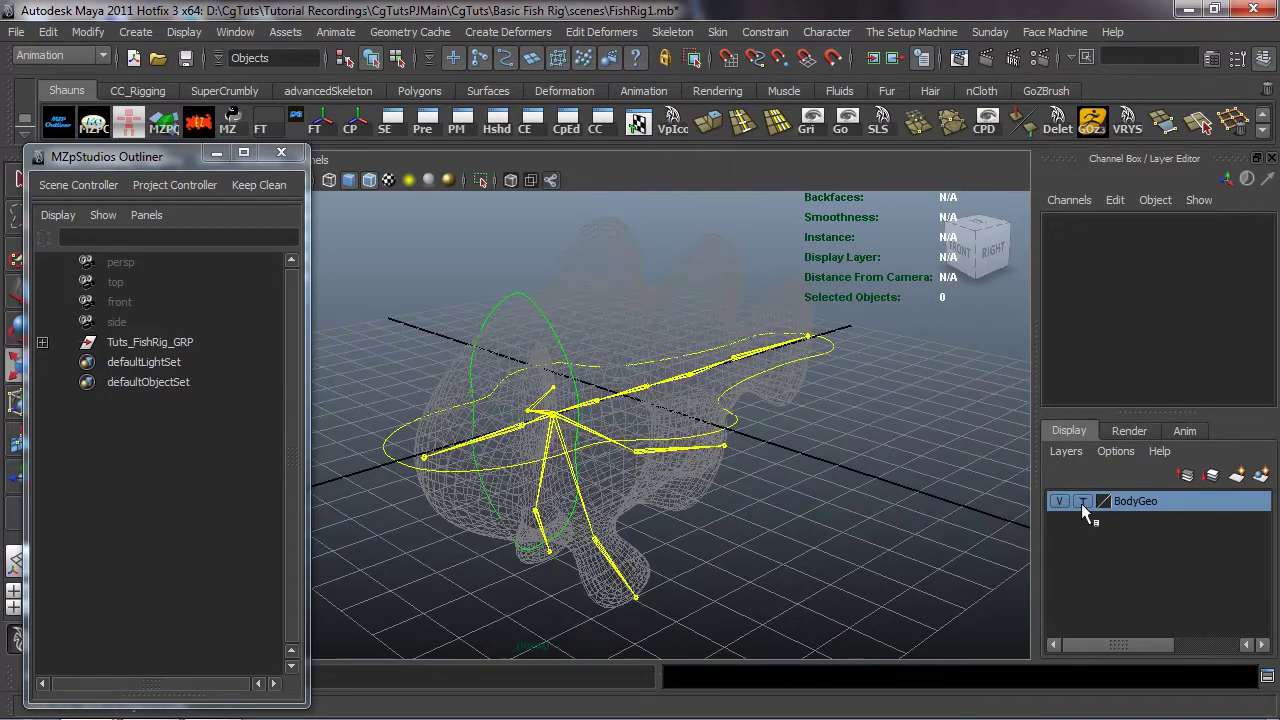
pyautogui.click(1081, 503)
pyautogui.keyDown('alt'); pyautogui.moveTo(789, 514); pyautogui.dragTo(782, 512); pyautogui.keyUp('alt')
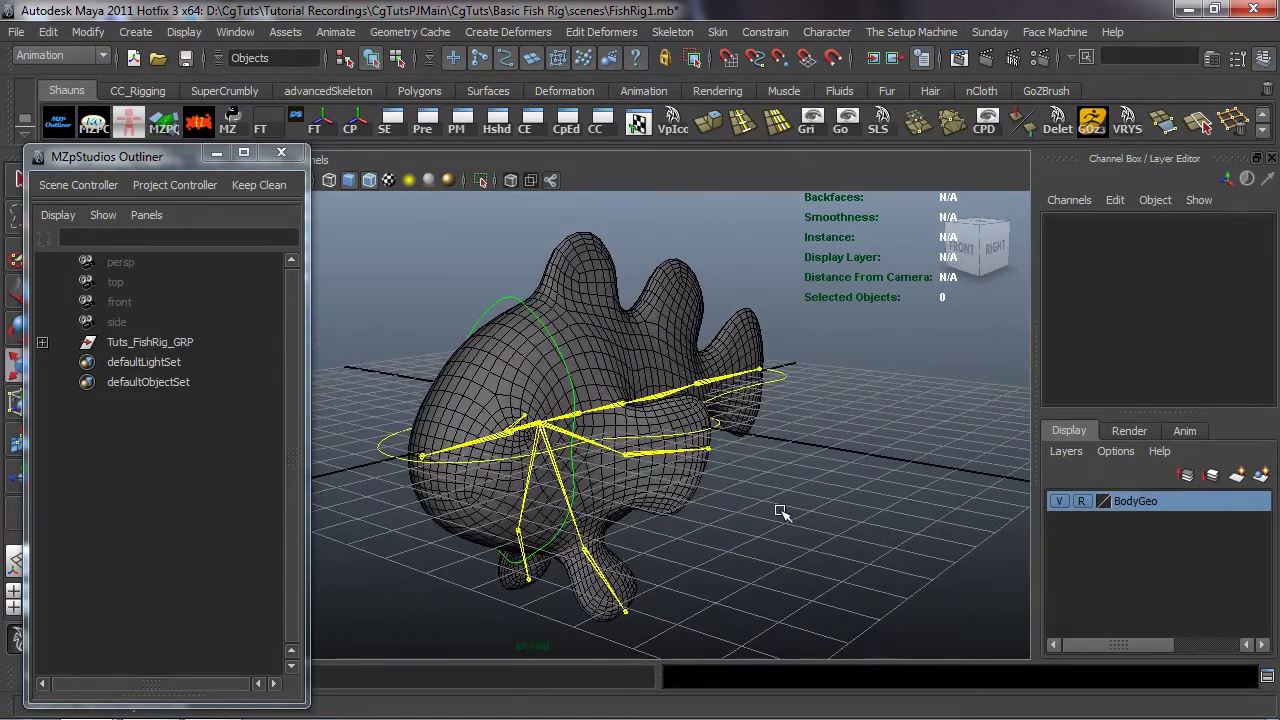
pyautogui.click(281, 152)
pyautogui.keyDown('alt'); pyautogui.moveTo(480, 365); pyautogui.dragTo(483, 368); pyautogui.keyUp('alt')
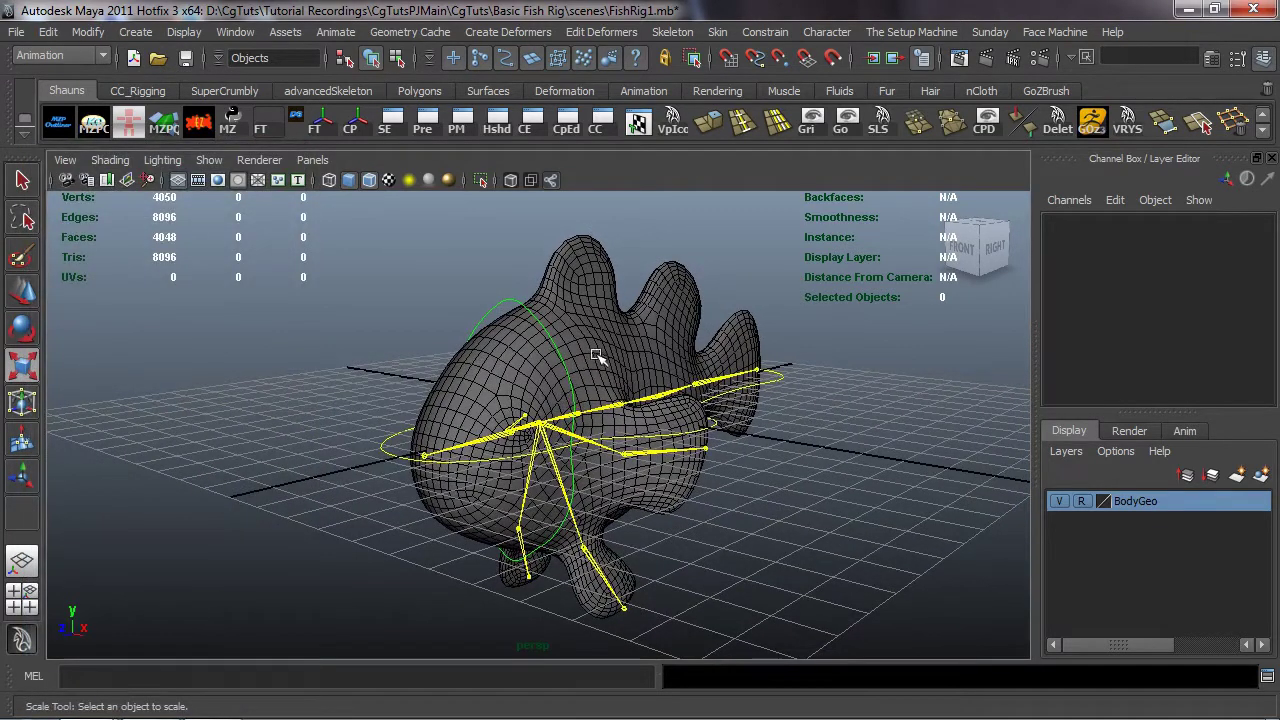